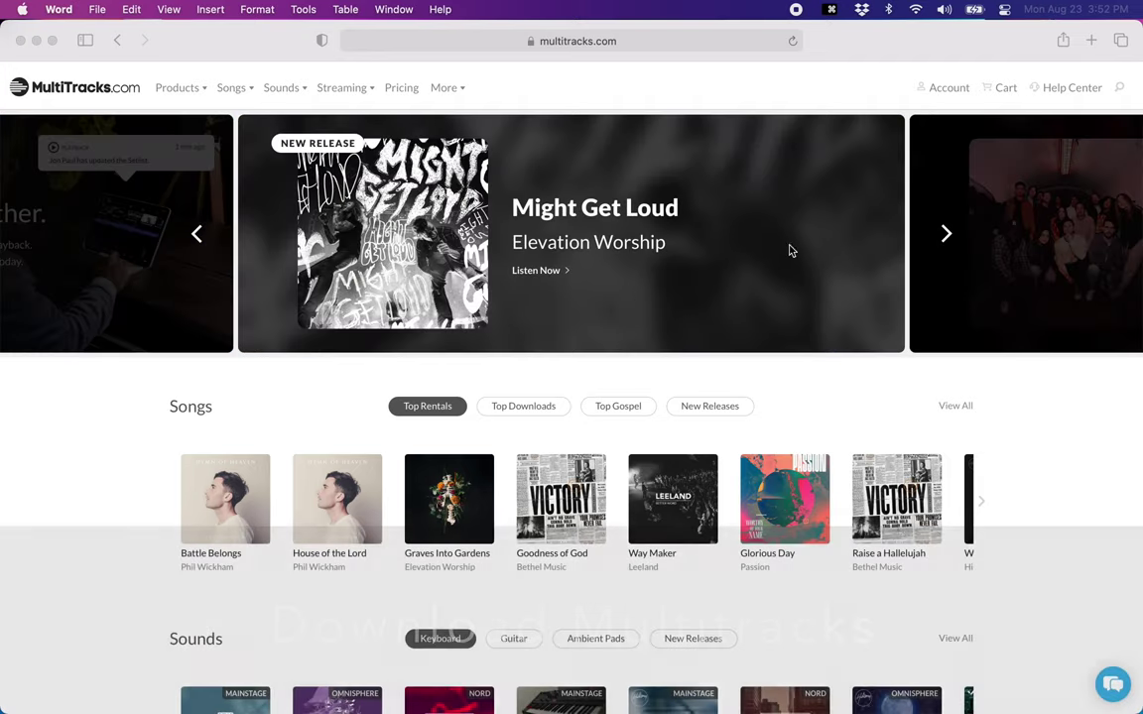
Search the site for "won't stop now" and open the Elevation Worship version from Hallelujah Here Below.
{"action": "left_click", "coordinate": [1123, 89]}
{"action": "left_click", "coordinate": [1123, 90]}
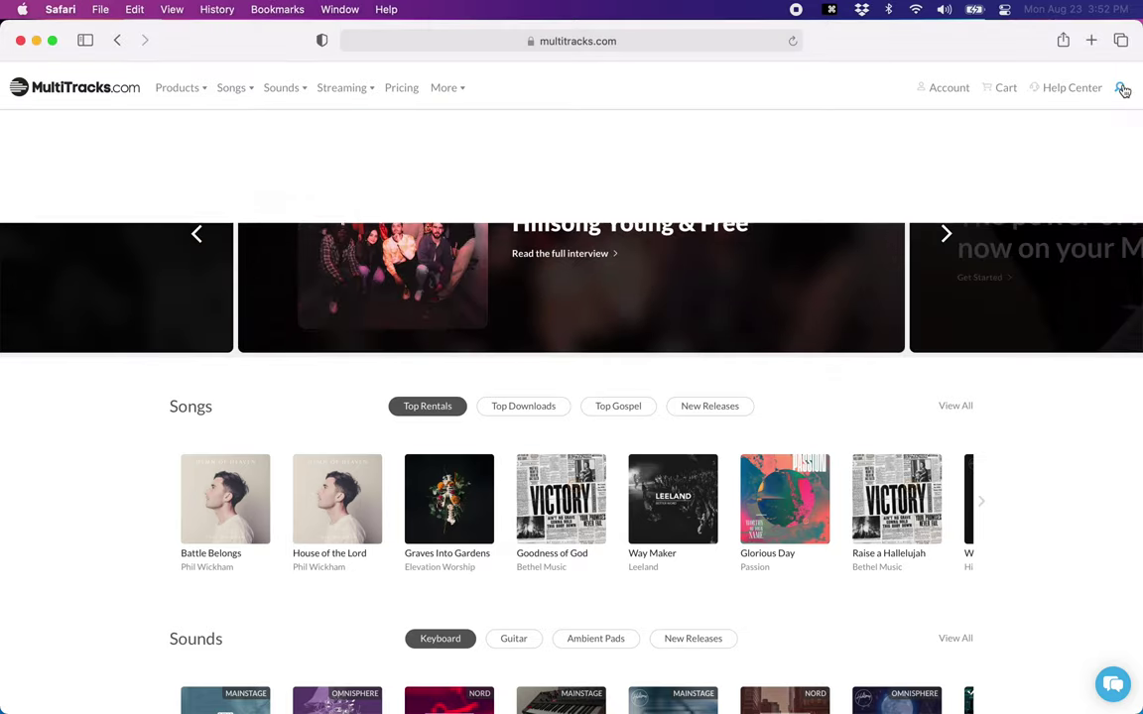
{"action": "type", "text": "won't stop now"}
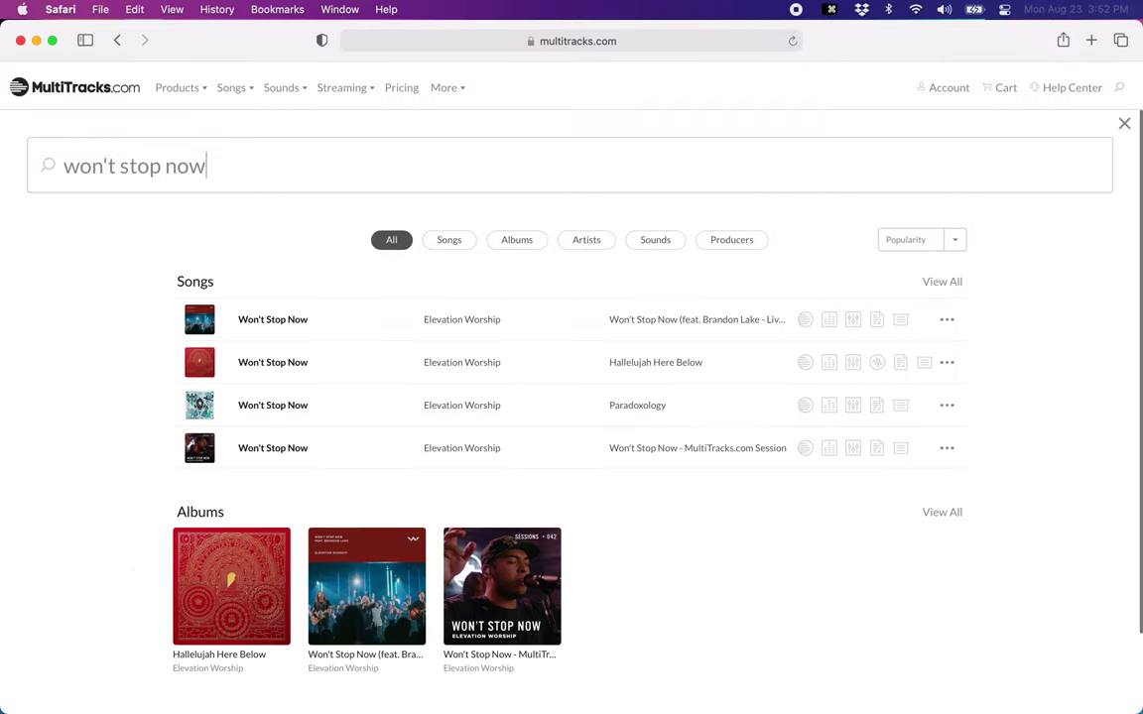
{"action": "left_click", "coordinate": [250, 362]}
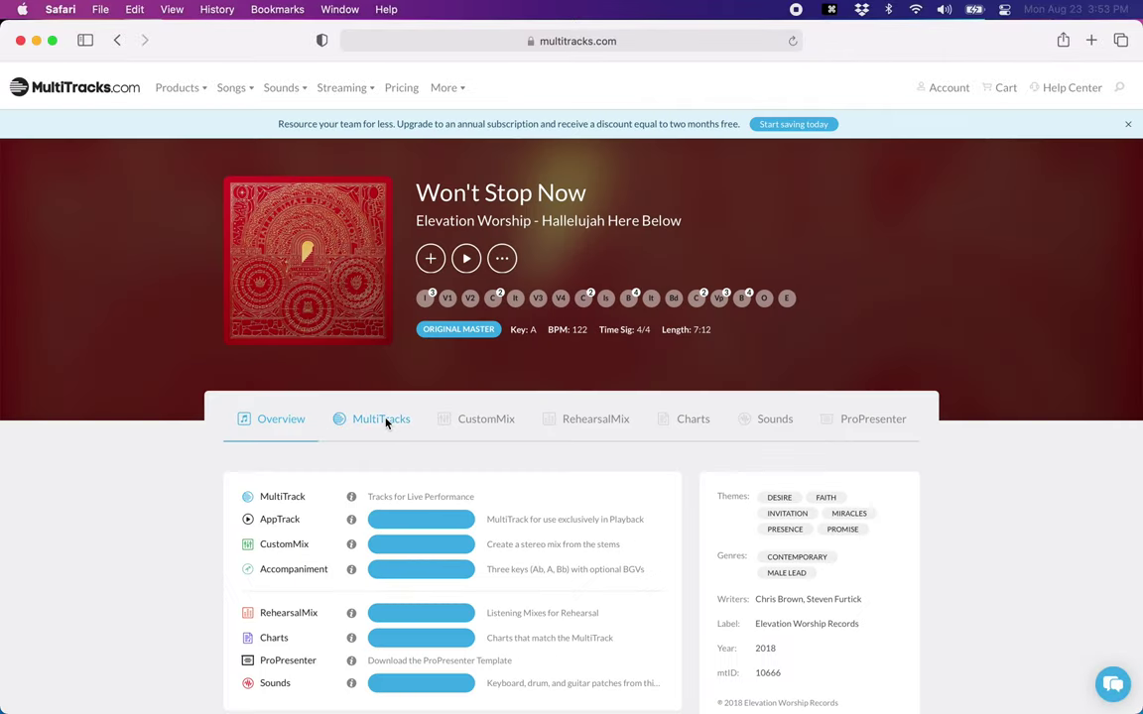
Download the song's MultiTracks as WAV in the original key of A.
{"action": "left_click", "coordinate": [386, 422]}
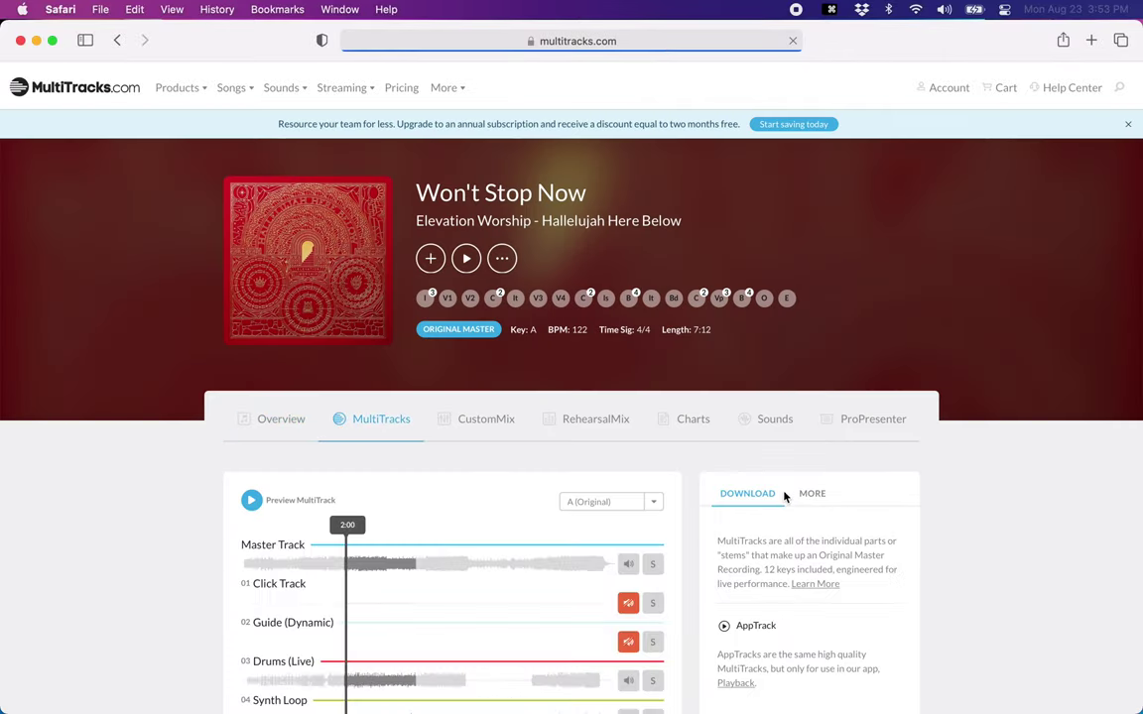
{"action": "scroll", "coordinate": [794, 397], "scroll_direction": "down", "scroll_amount": 2}
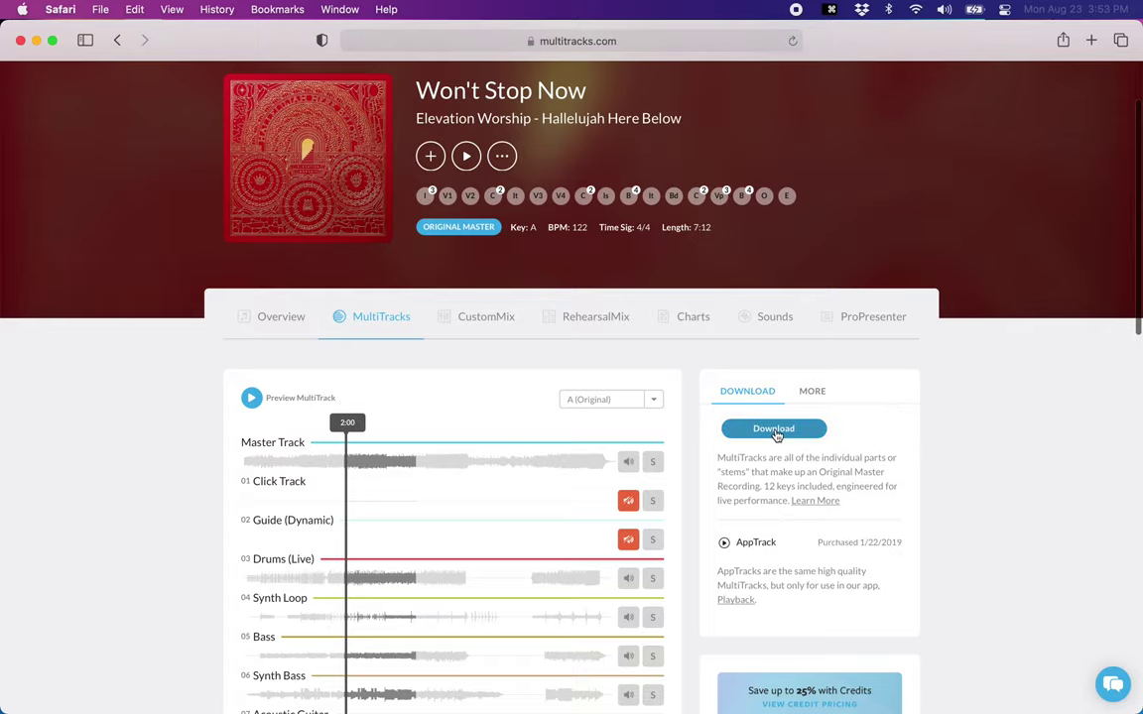
{"action": "left_click", "coordinate": [774, 431]}
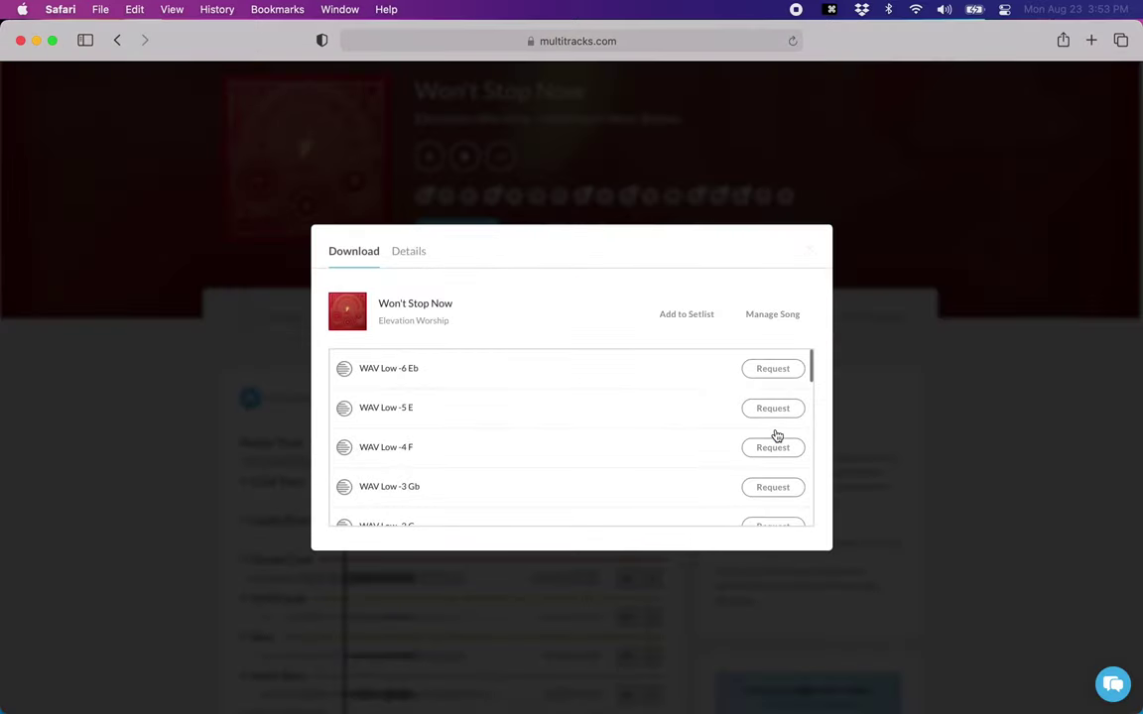
{"action": "scroll", "coordinate": [664, 461], "scroll_direction": "down", "scroll_amount": 4}
{"action": "scroll", "coordinate": [663, 462], "scroll_direction": "down", "scroll_amount": 1}
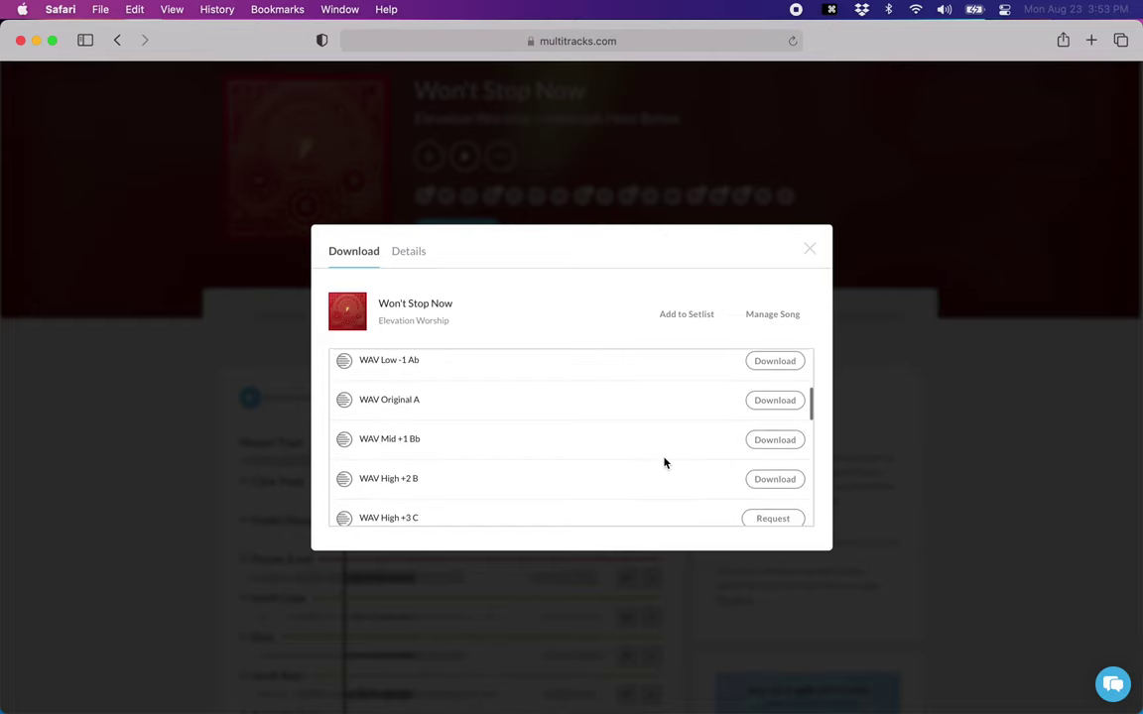
{"action": "left_click", "coordinate": [777, 401]}
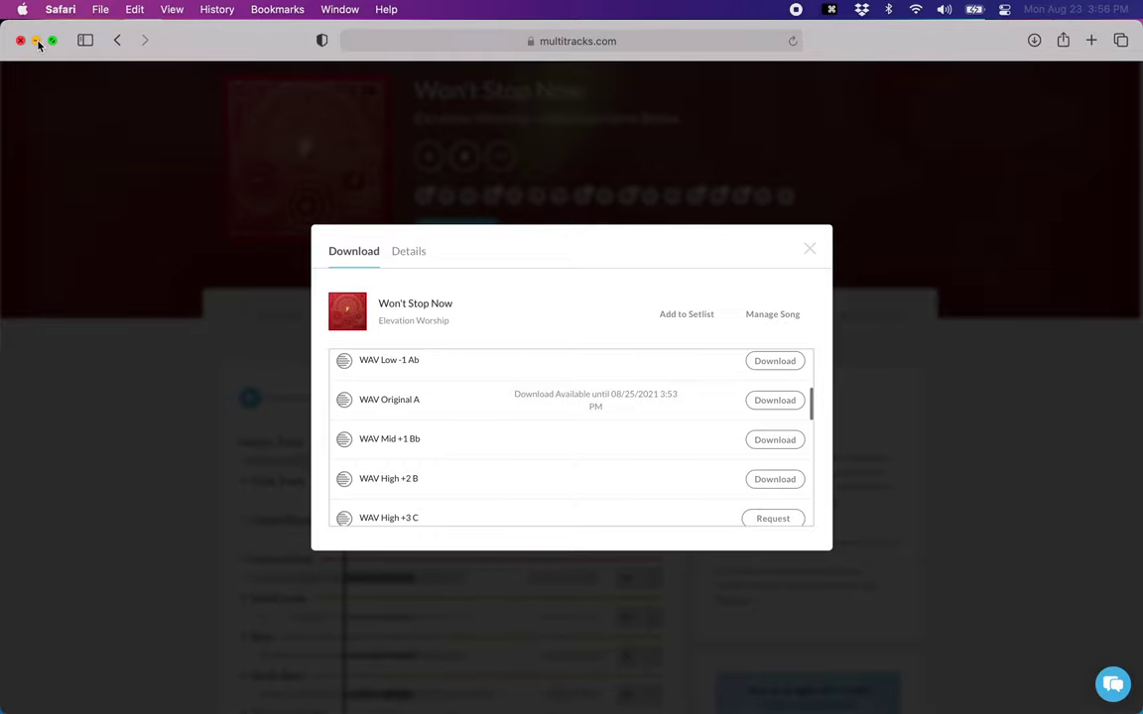
Minimize the browser, then reposition and narrow the Downloads window to free up desktop space.
{"action": "left_click", "coordinate": [37, 40]}
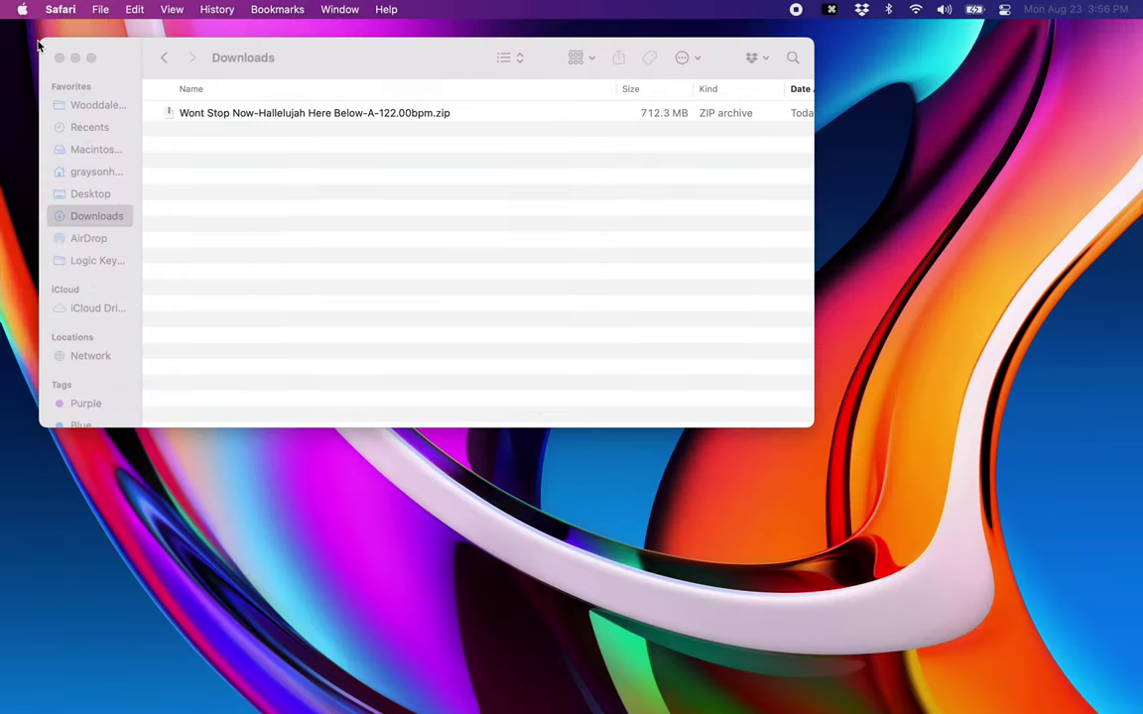
{"action": "left_click_drag", "start_coordinate": [356, 65], "coordinate": [332, 63]}
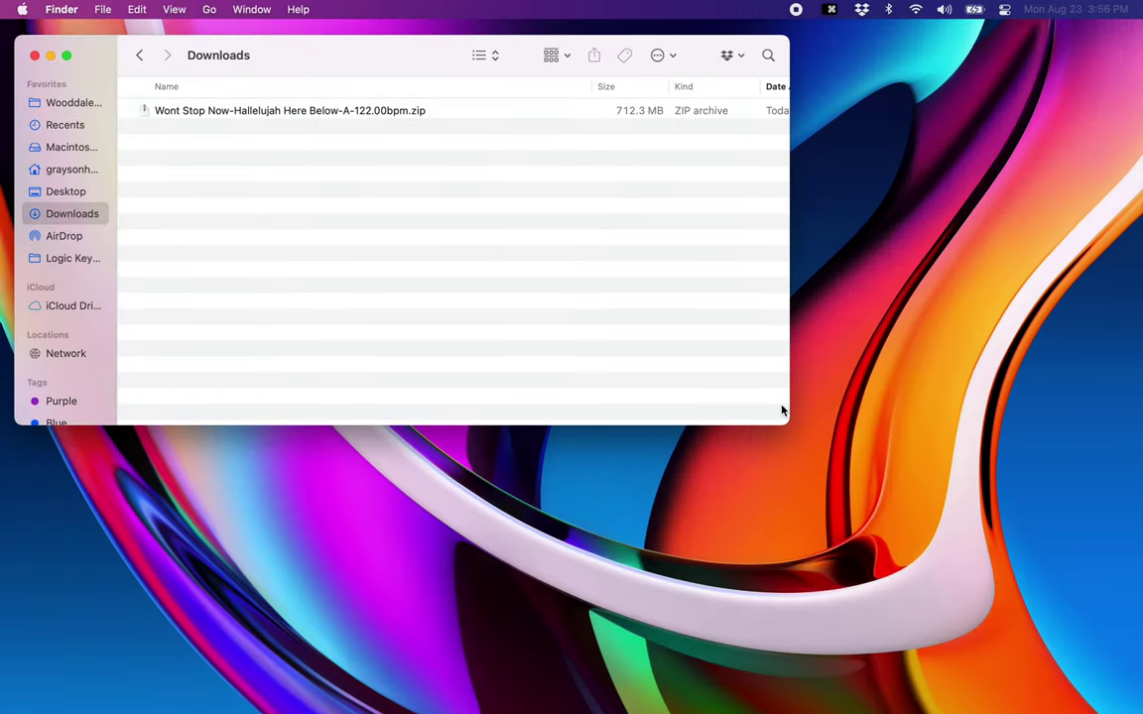
{"action": "left_click_drag", "start_coordinate": [785, 424], "coordinate": [648, 410]}
{"action": "left_click", "coordinate": [970, 188]}
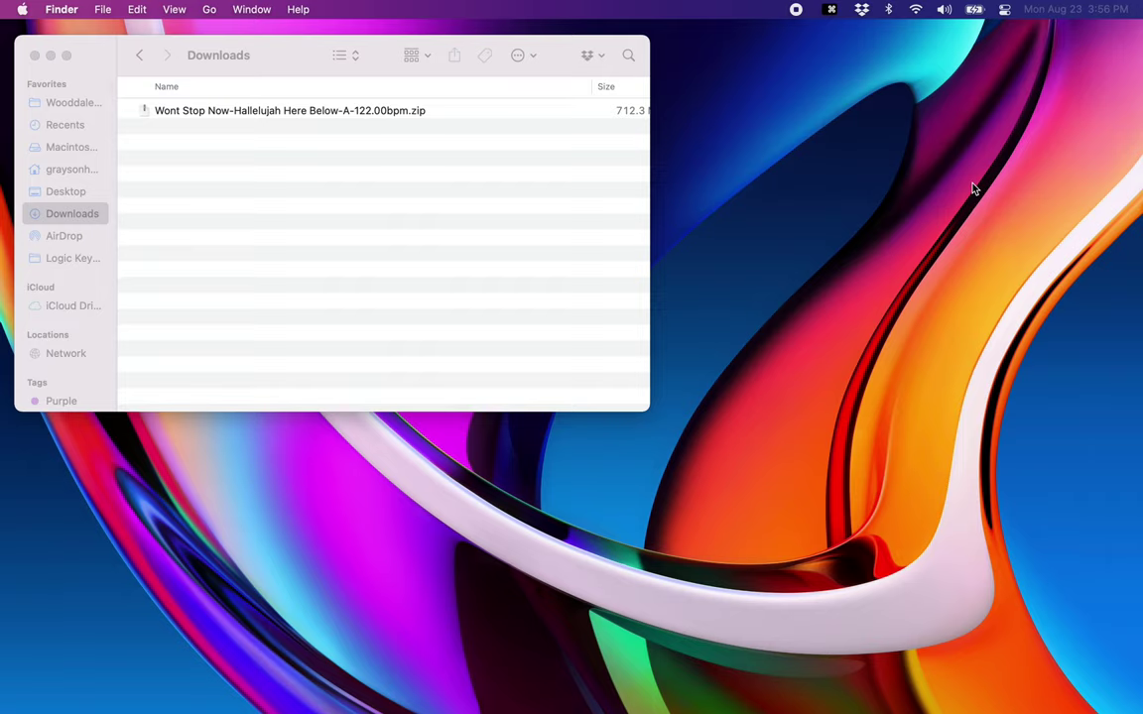
Create a new folder named Multitracks on the desktop.
{"action": "key", "text": "super+n"}
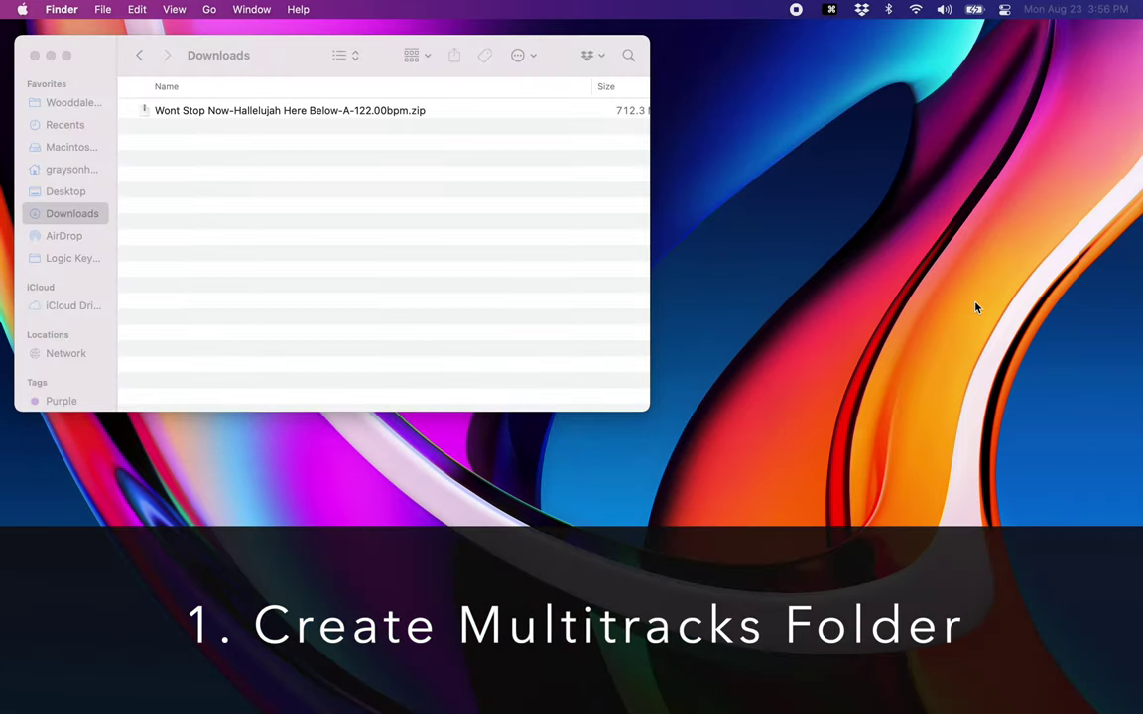
{"action": "key", "text": "shift+super+n"}
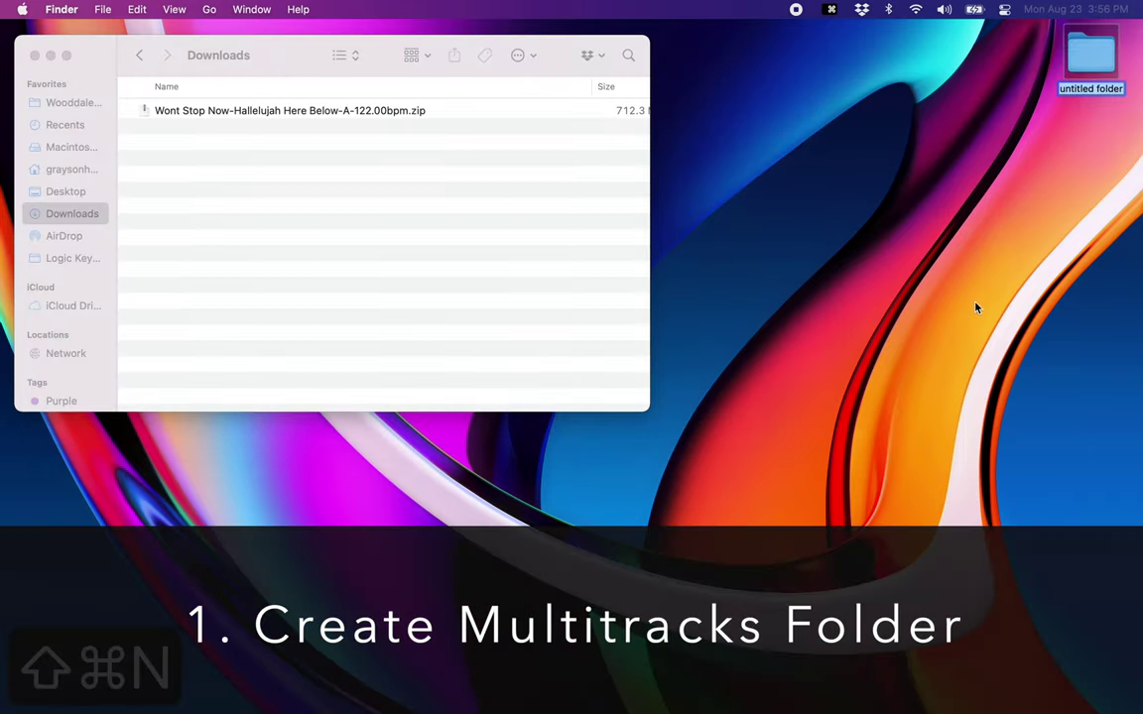
{"action": "type", "text": "Mul"}
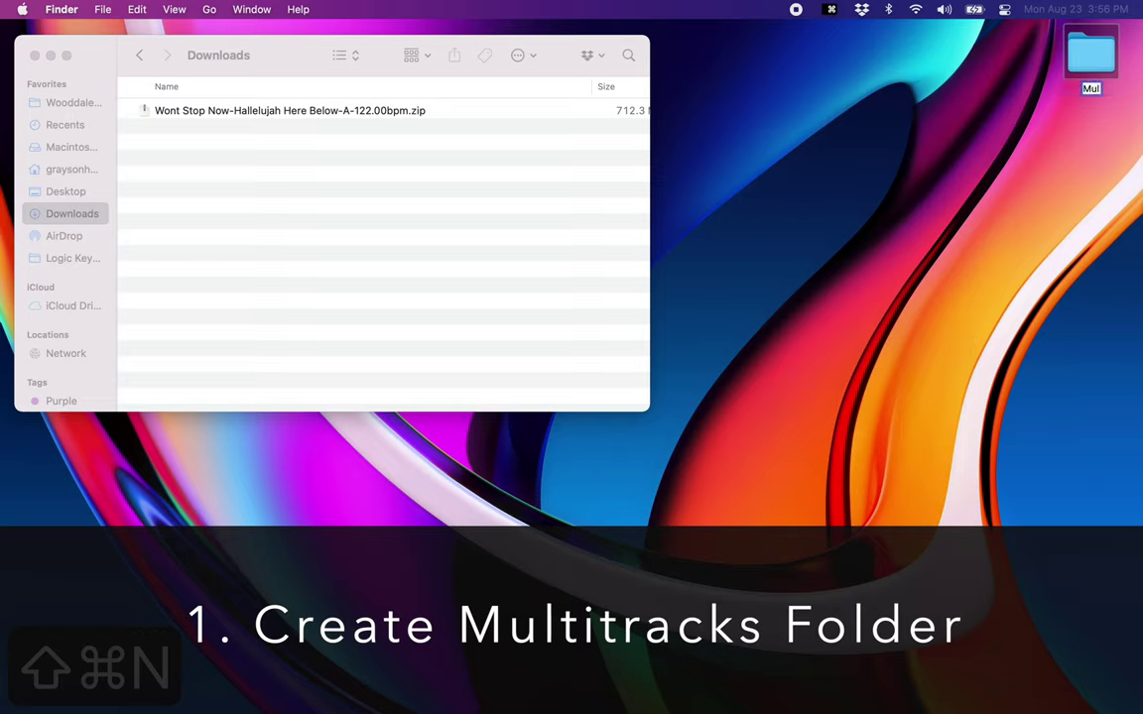
{"action": "type", "text": "titrac"}
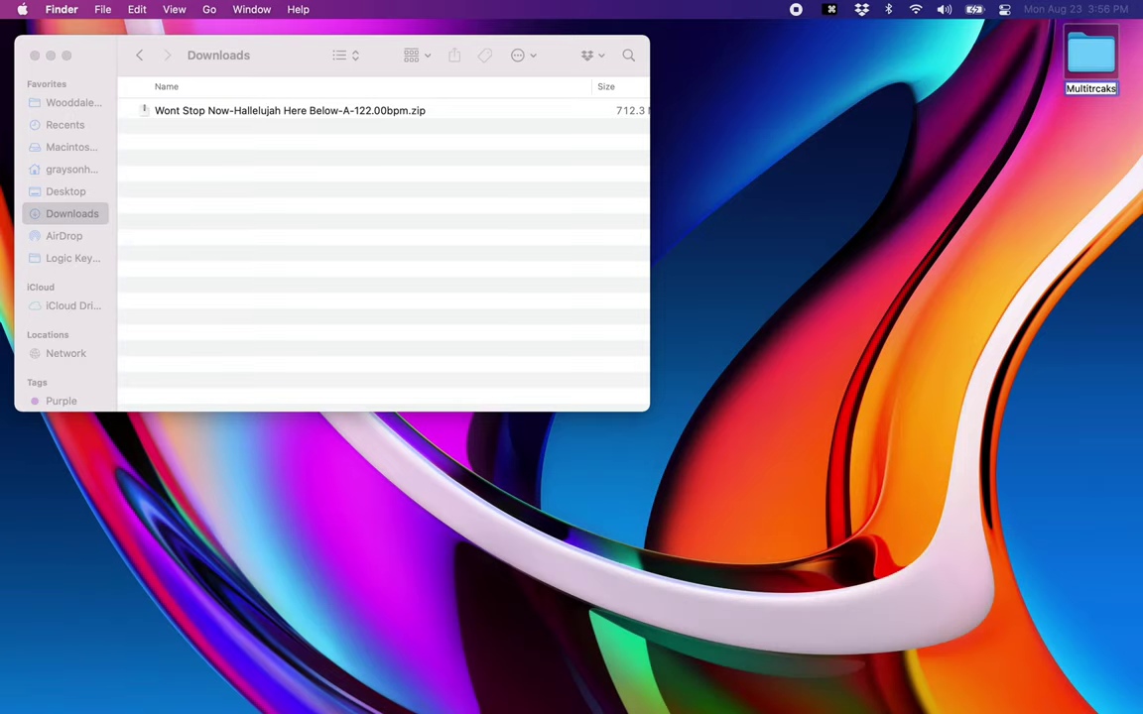
{"action": "type", "text": "ks"}
{"action": "key", "text": "Return"}
{"action": "left_click", "coordinate": [988, 341]}
{"action": "left_click_drag", "start_coordinate": [1074, 58], "coordinate": [1054, 97]}
{"action": "left_click", "coordinate": [1055, 102]}
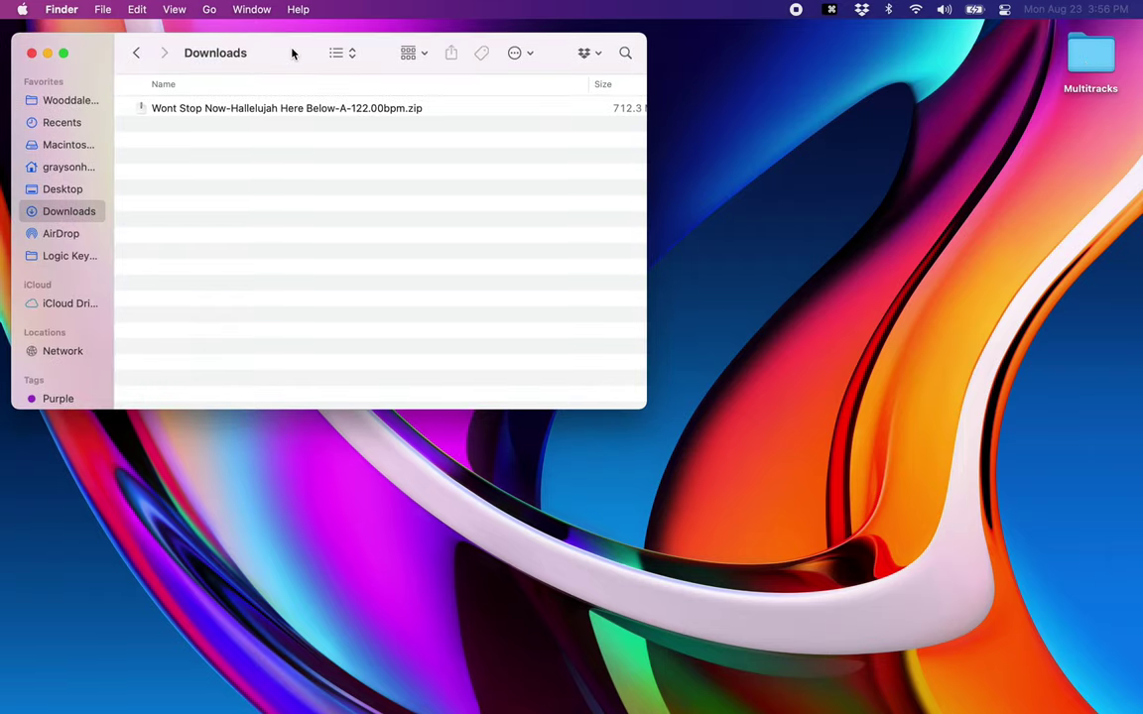
Unzip the Wont Stop Now archive and move the extracted folder into the desktop Multitracks folder, closing the Downloads window.
{"action": "left_click", "coordinate": [196, 110]}
{"action": "double_click", "coordinate": [195, 110]}
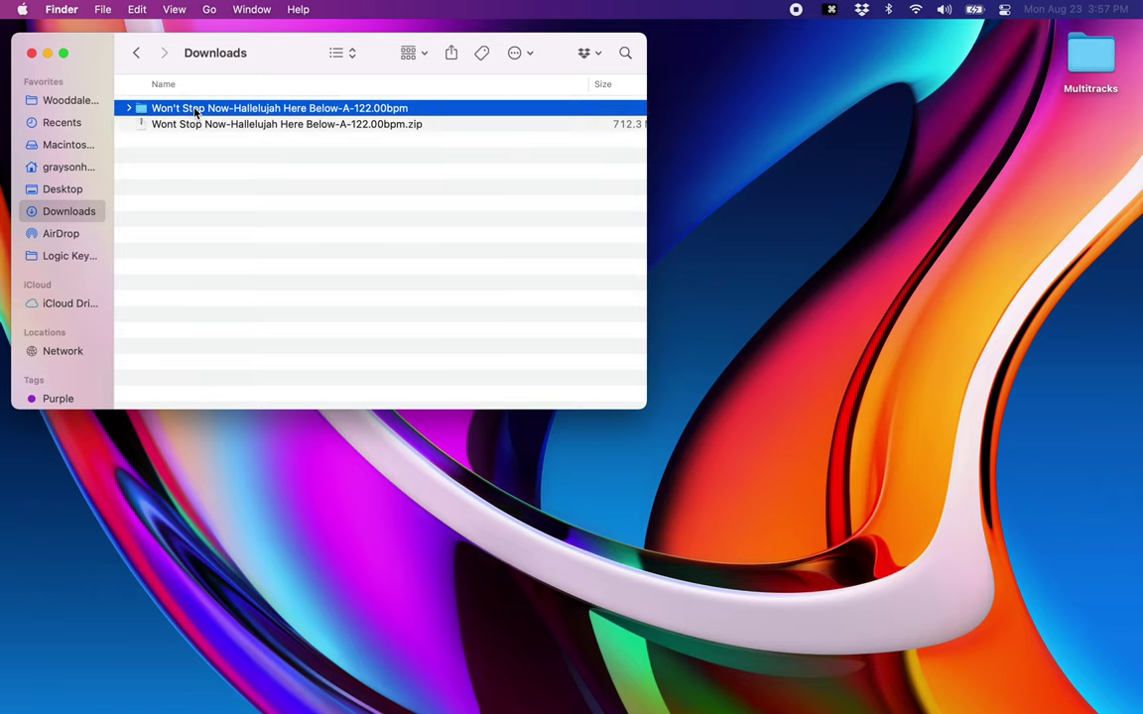
{"action": "left_click", "coordinate": [165, 113]}
{"action": "left_click_drag", "start_coordinate": [165, 113], "coordinate": [1090, 59]}
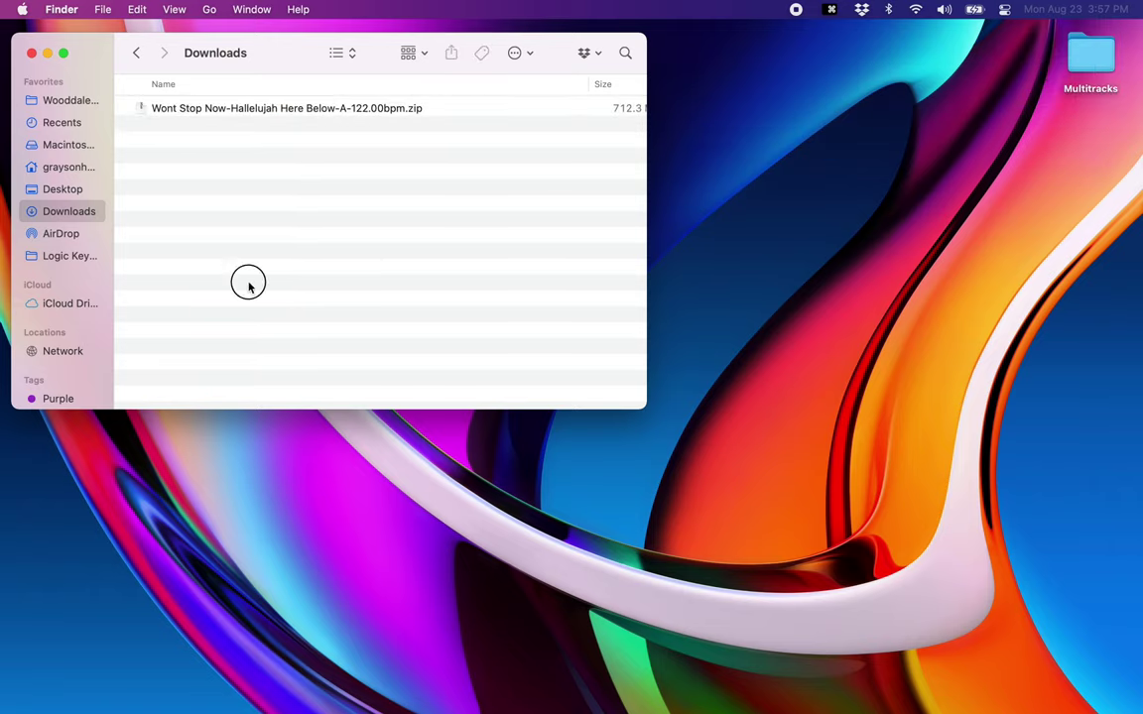
{"action": "key", "text": "super+w"}
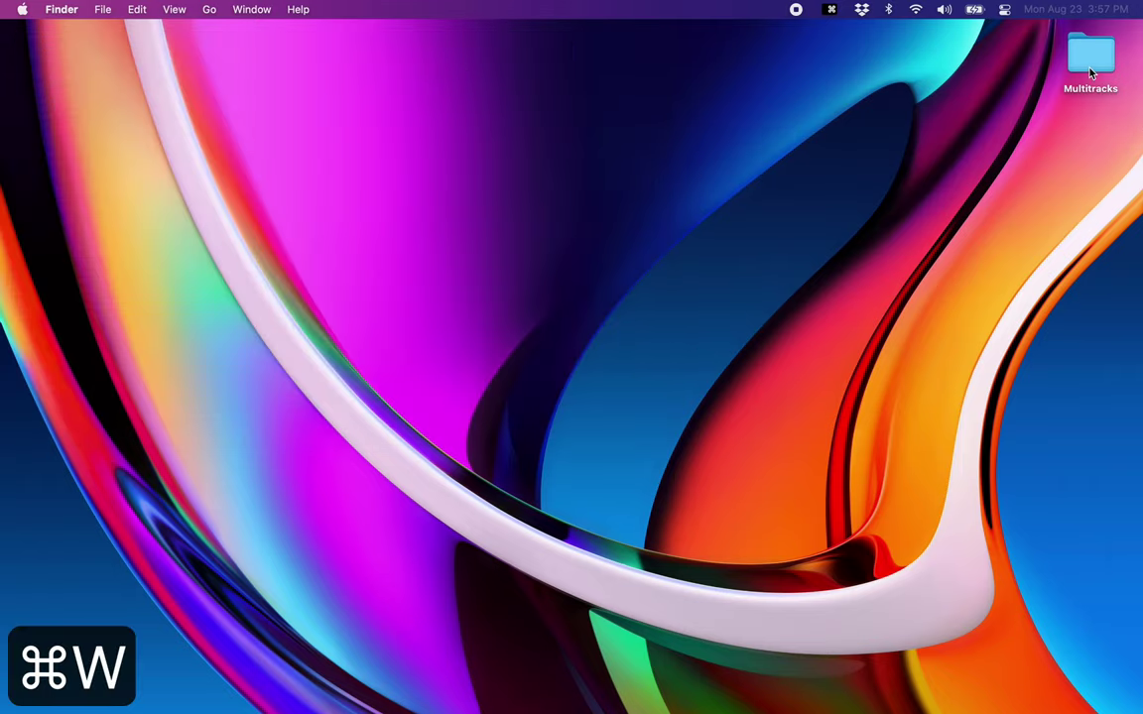
Open the MultiTrack Ableton Live Set from the Won't Stop Now folder inside Multitracks.
{"action": "double_click", "coordinate": [1090, 73]}
{"action": "left_click_drag", "start_coordinate": [531, 122], "coordinate": [449, 90]}
{"action": "double_click", "coordinate": [287, 150]}
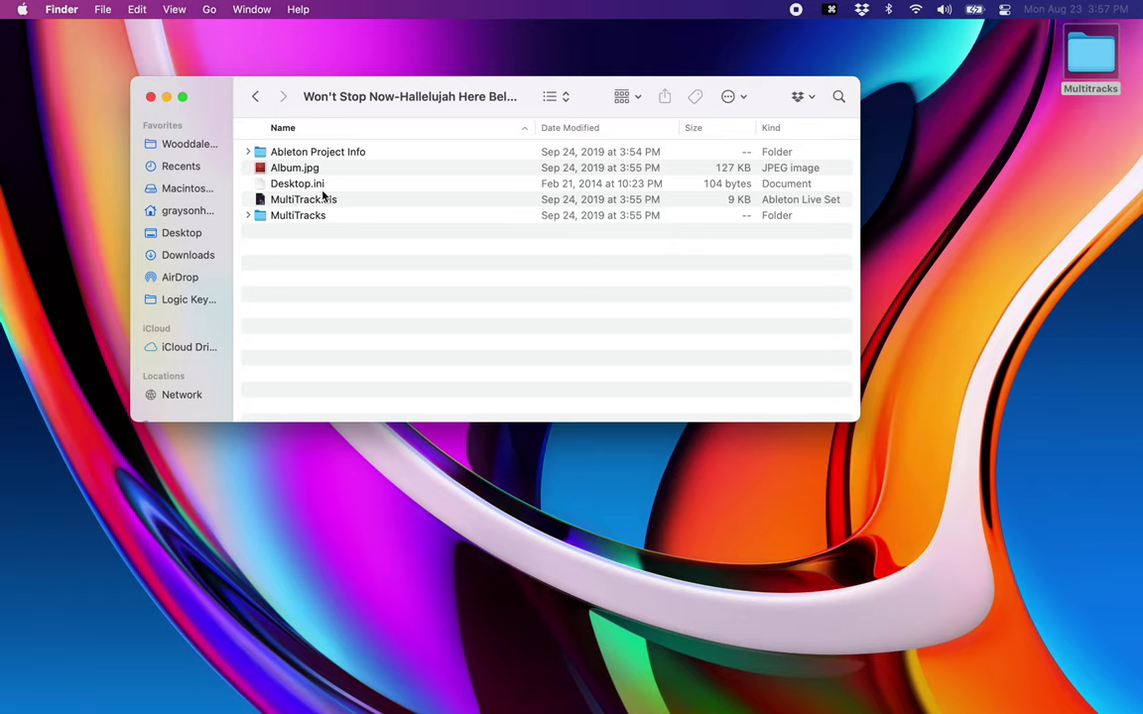
{"action": "double_click", "coordinate": [293, 203]}
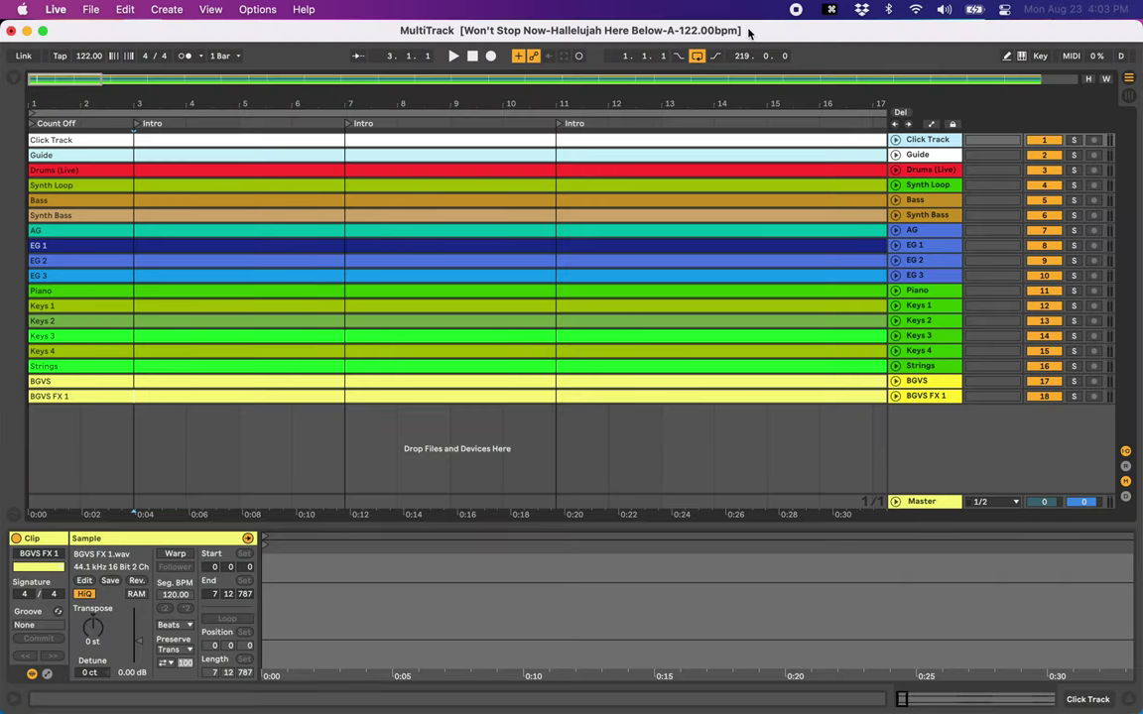
Play the arrangement briefly from the first Intro at bar 3 and stop playback.
{"action": "left_click", "coordinate": [115, 444]}
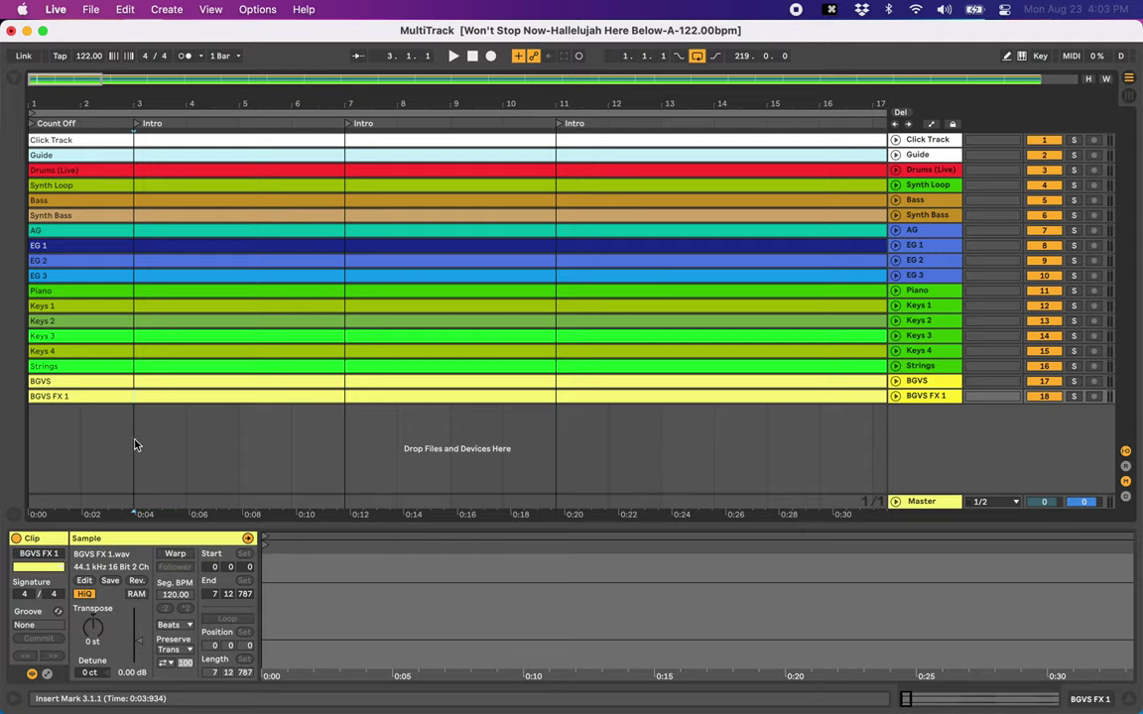
{"action": "key", "text": "space"}
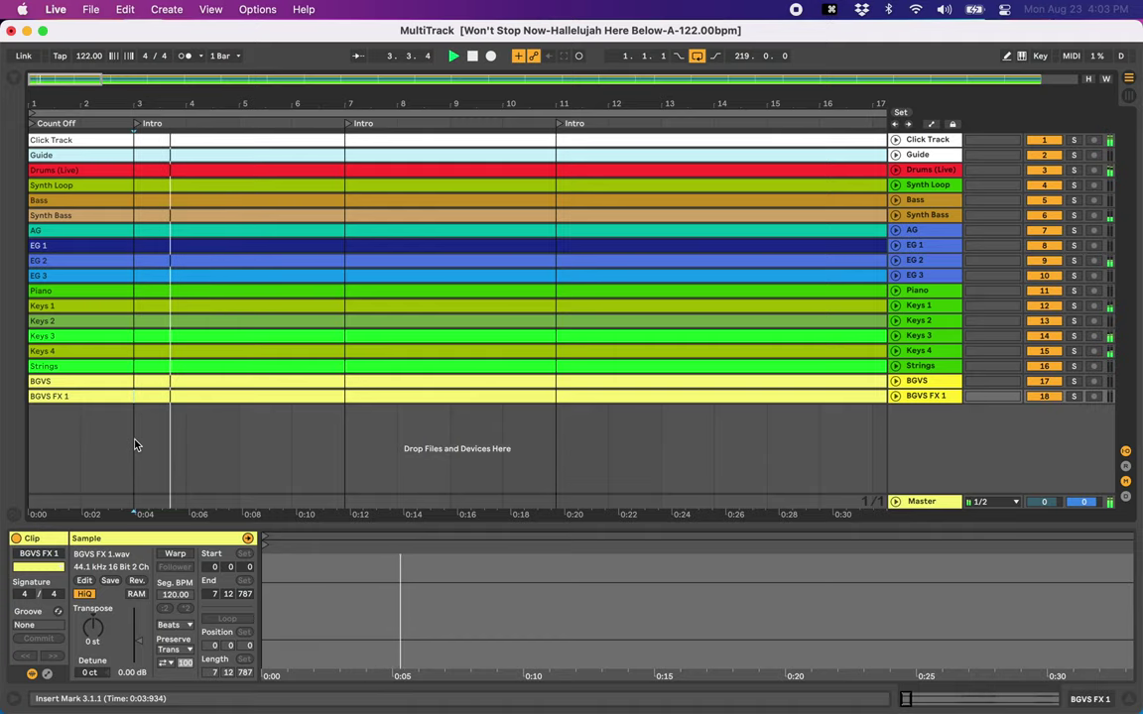
{"action": "key", "text": "space"}
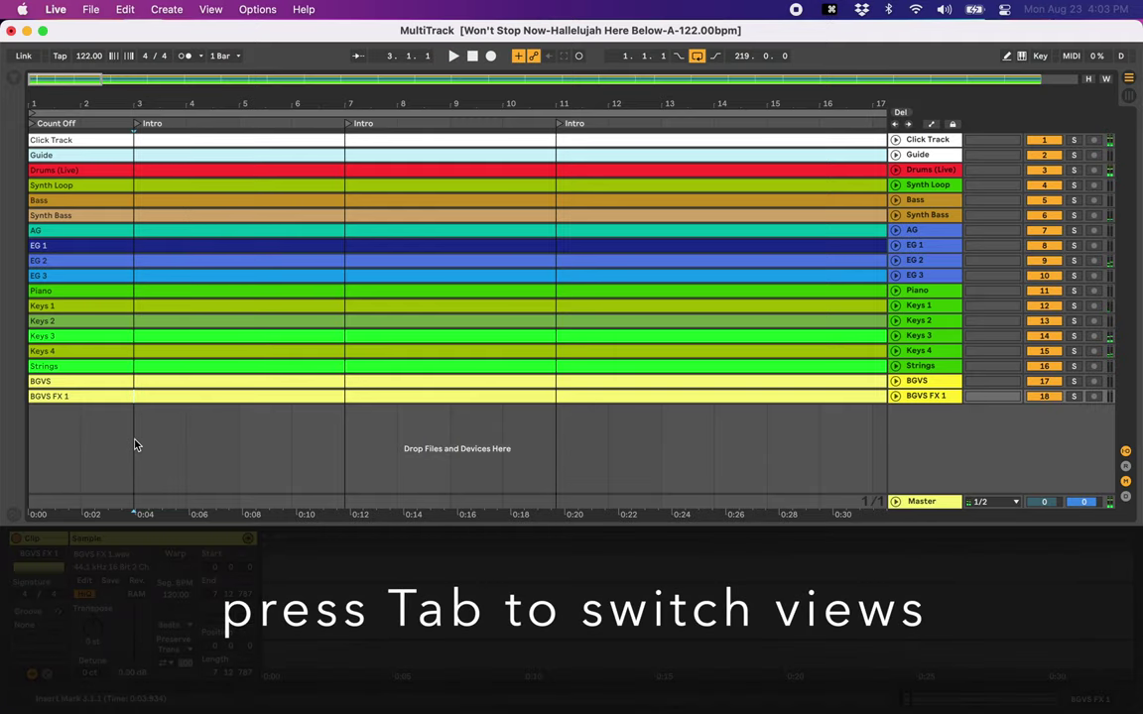
Switch between Session and Arrangement views, placing the insert marker at bar 4, and end in Session view.
{"action": "key", "text": "Tab"}
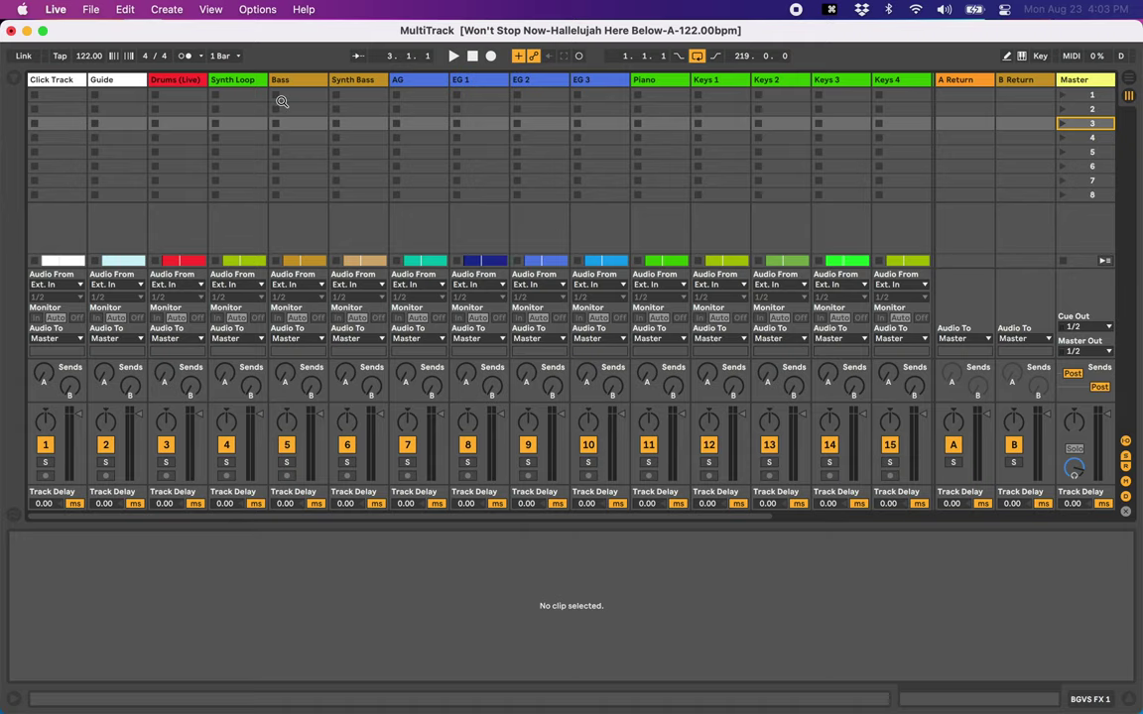
{"action": "key", "text": "Tab"}
{"action": "left_click_drag", "start_coordinate": [82, 401], "coordinate": [190, 452]}
{"action": "left_click", "coordinate": [191, 453]}
{"action": "key", "text": "Tab"}
Step down and up through the first few scenes in the Master column of Session view.
{"action": "left_click", "coordinate": [1085, 94]}
{"action": "left_click", "coordinate": [1089, 110]}
{"action": "left_click", "coordinate": [1088, 123]}
{"action": "left_click", "coordinate": [1089, 138]}
{"action": "left_click", "coordinate": [1088, 96]}
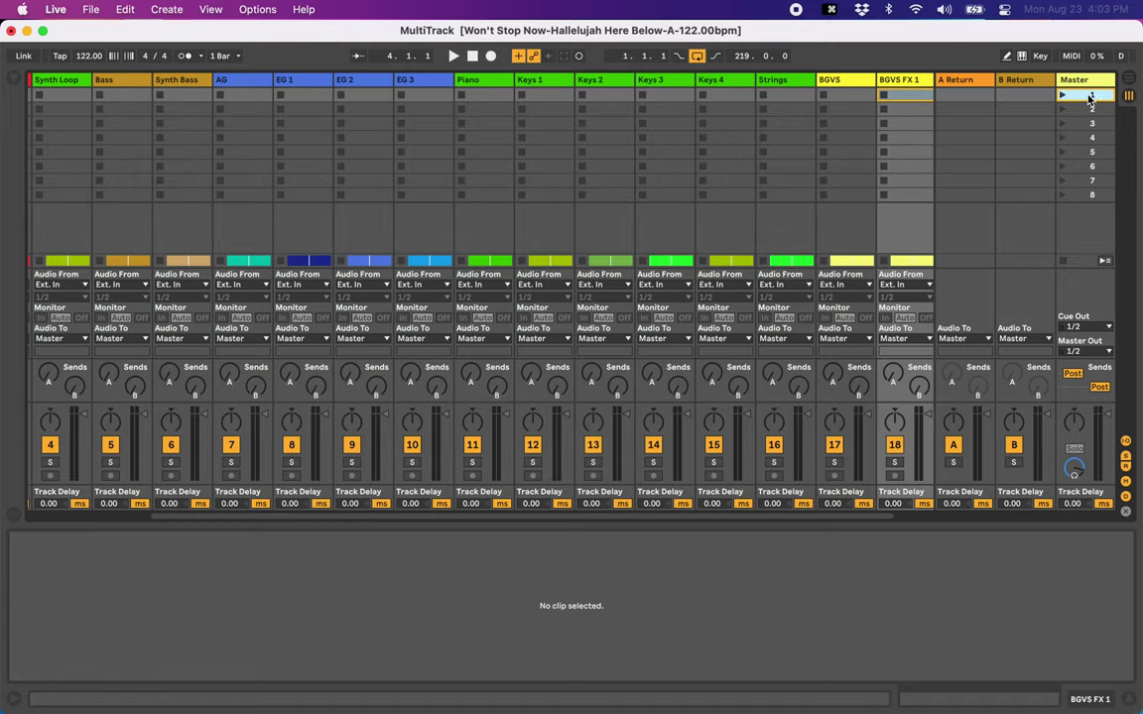
{"action": "left_click", "coordinate": [1091, 110]}
{"action": "key", "text": "Down"}
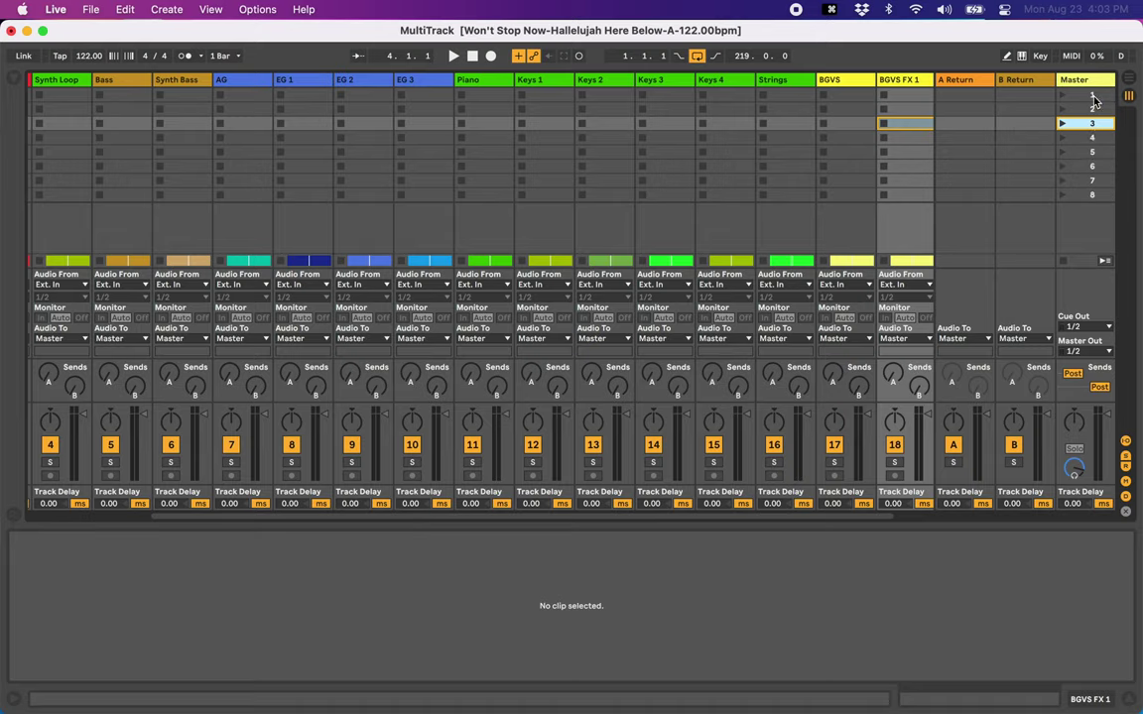
{"action": "left_click", "coordinate": [1094, 97]}
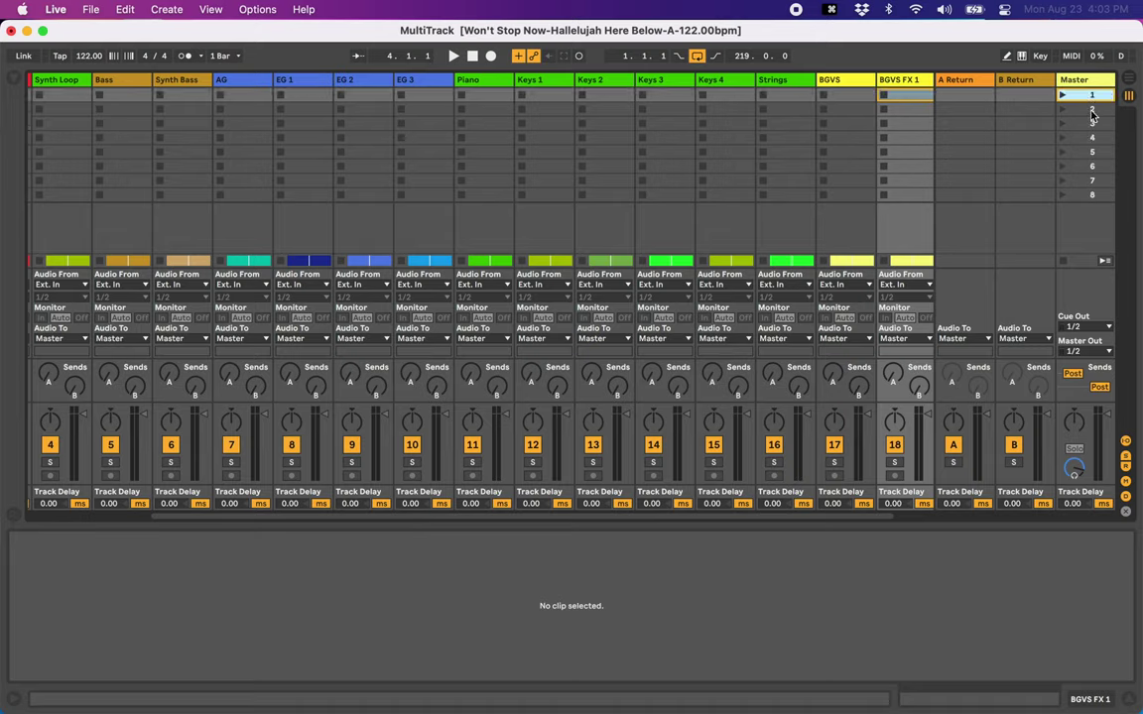
{"action": "key", "text": "Down"}
{"action": "key", "text": "Down"}
{"action": "key", "text": "Up"}
{"action": "key", "text": "Up"}
{"action": "key", "text": "Up"}
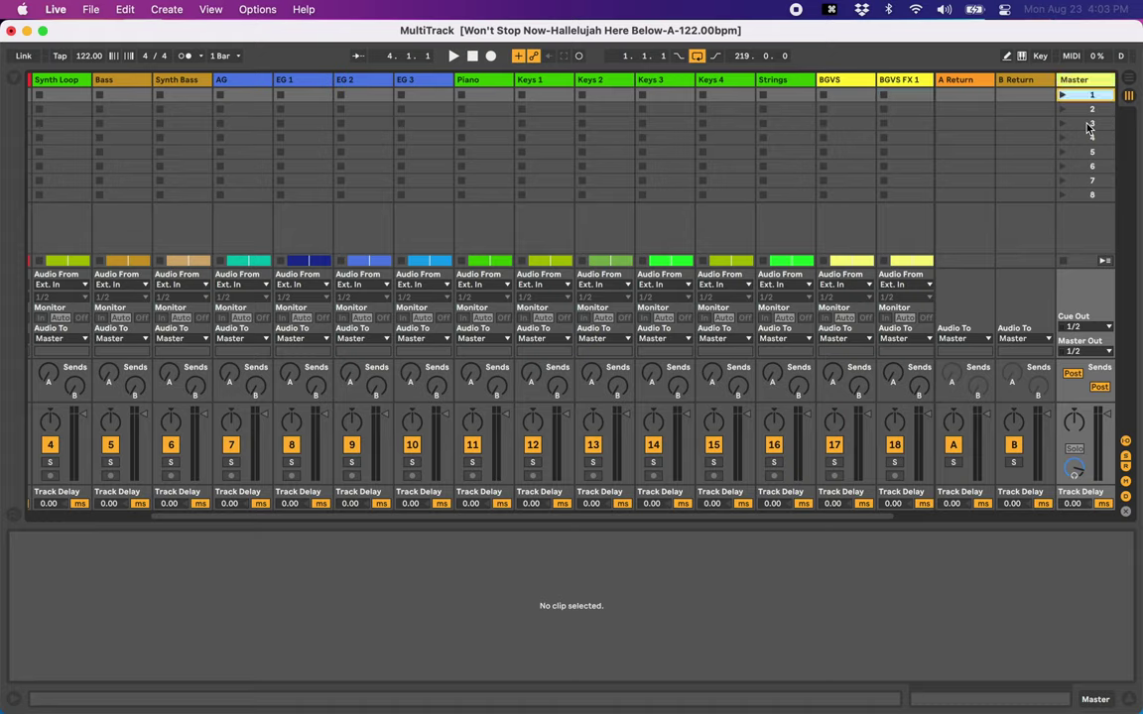
{"action": "key", "text": "Down"}
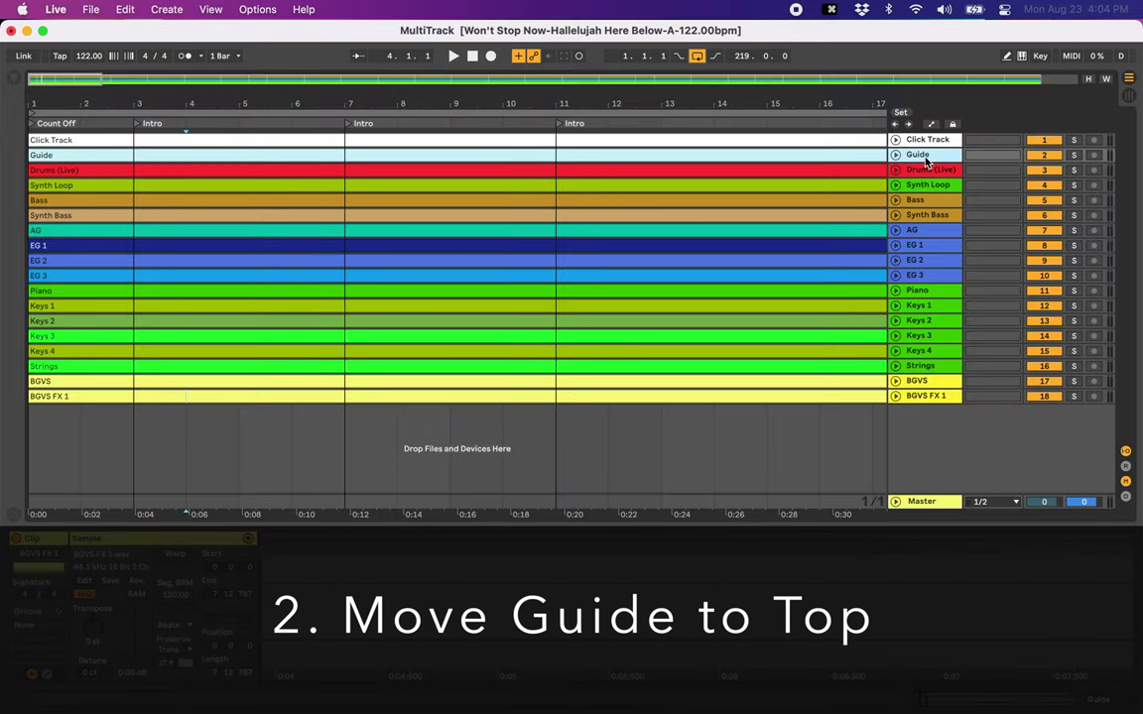
Delete the Click Track in the arrangement and play from the first Intro at bar 3 with the metronome on.
{"action": "left_click", "coordinate": [937, 140]}
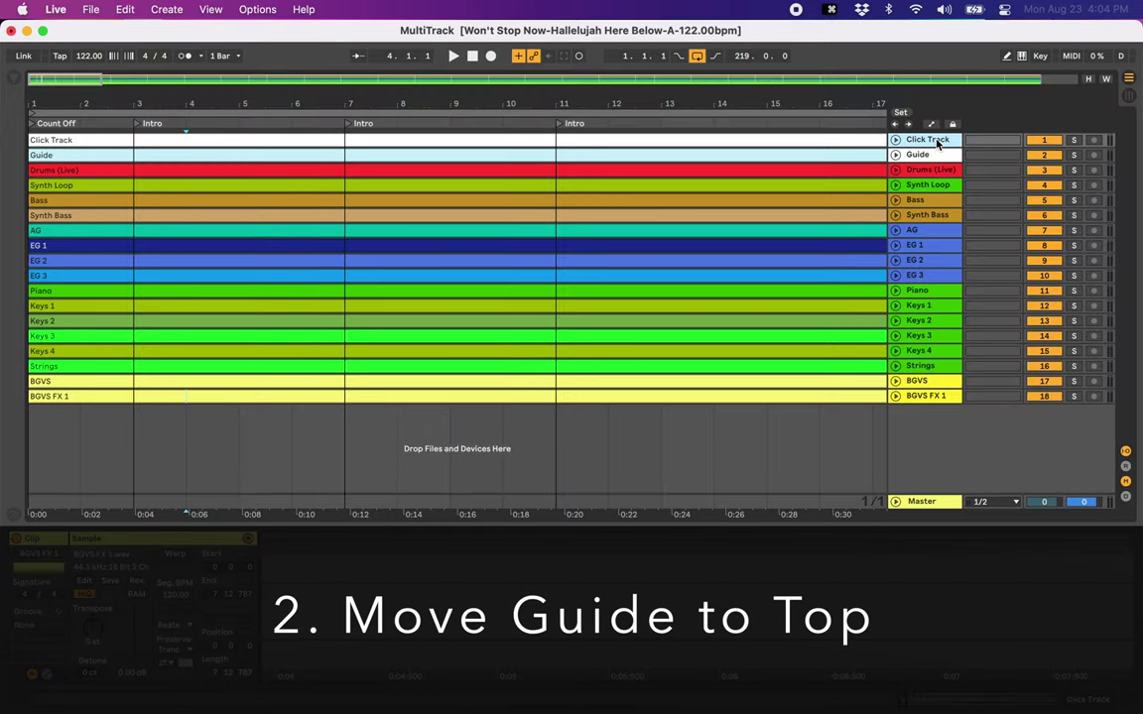
{"action": "key", "text": "Delete"}
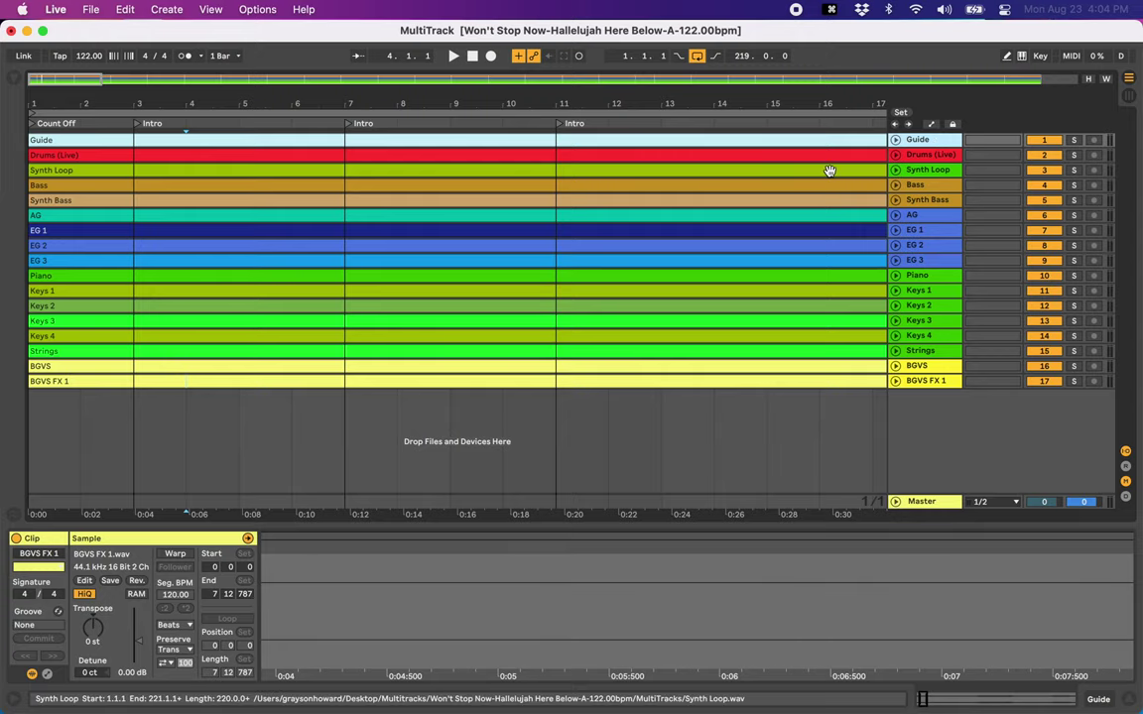
{"action": "left_click", "coordinate": [128, 464]}
{"action": "key", "text": "space"}
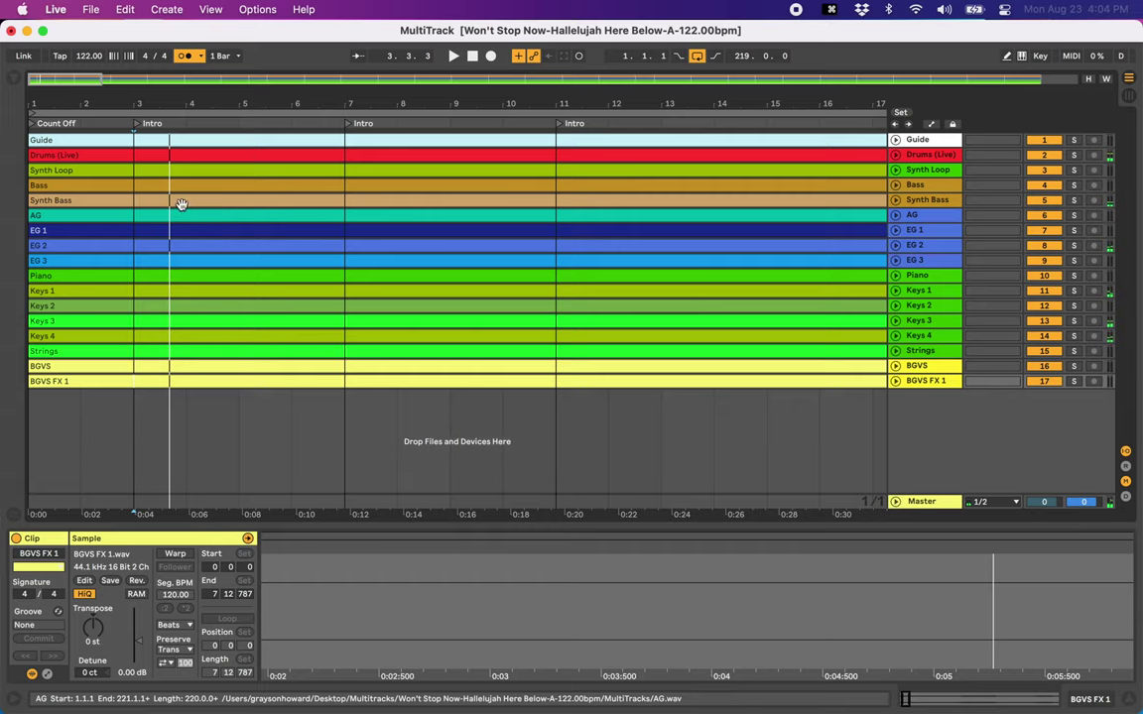
Unfold the Guide track to show its waveform and place the insert marker at bar 3.
{"action": "left_click", "coordinate": [933, 141]}
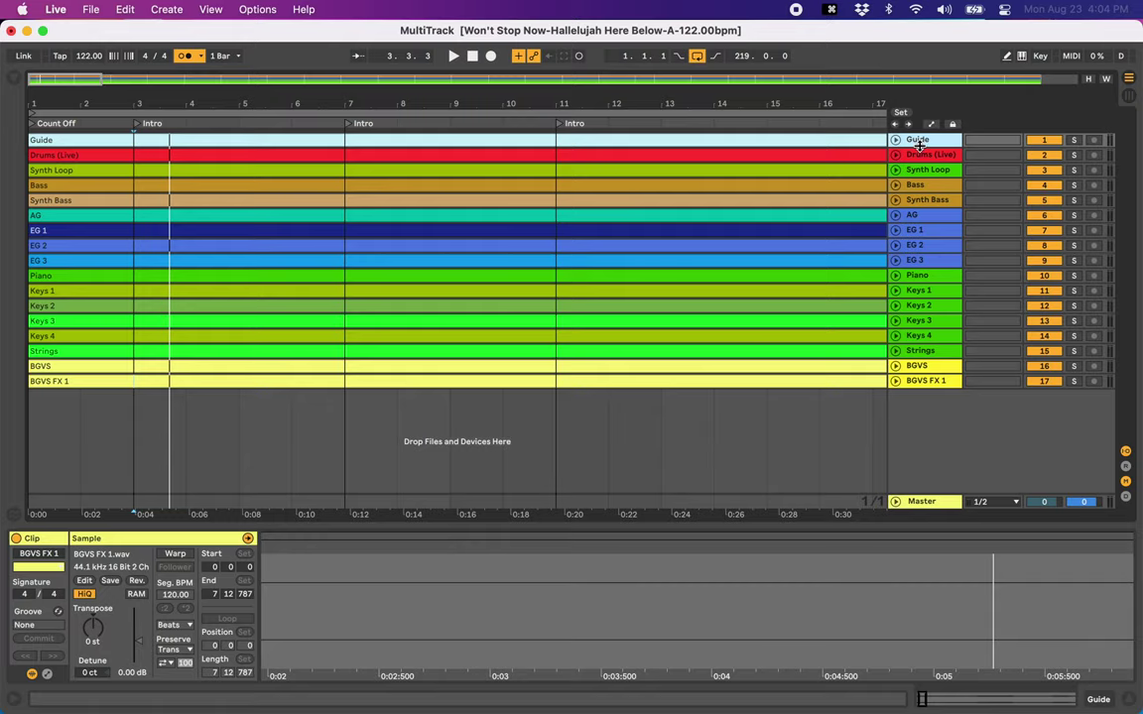
{"action": "left_click_drag", "start_coordinate": [920, 146], "coordinate": [923, 194]}
{"action": "left_click", "coordinate": [135, 190]}
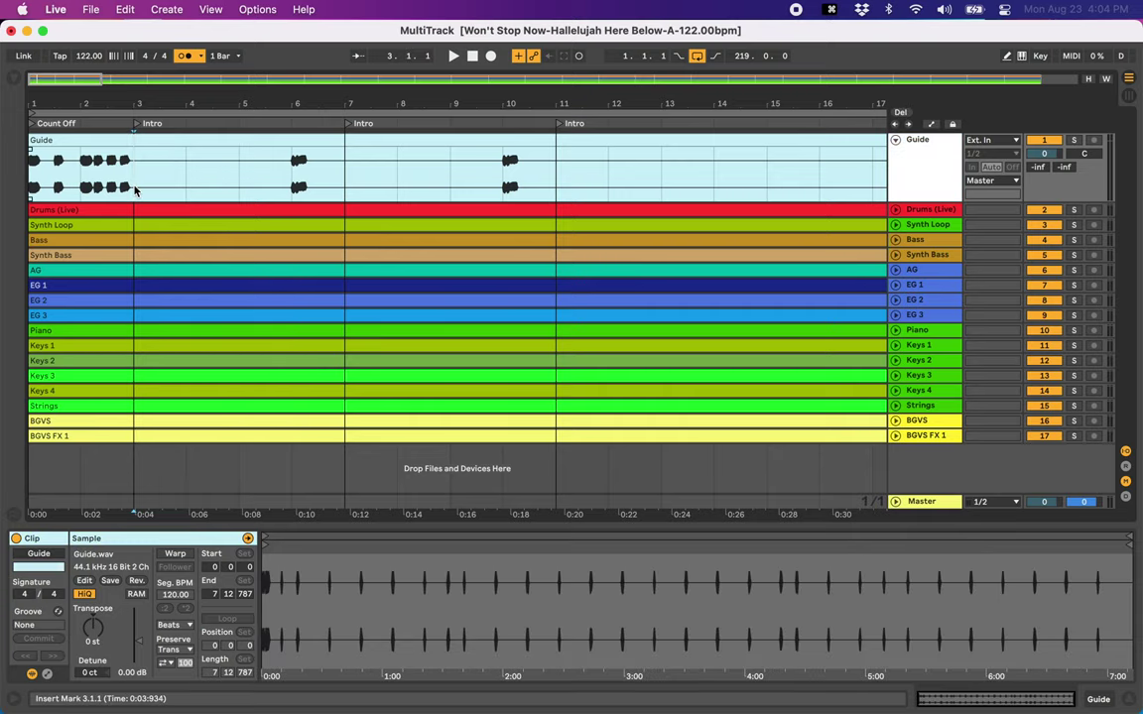
Split the Guide clip at bar 3 and delete the part after the Count Off section.
{"action": "left_click", "coordinate": [341, 189]}
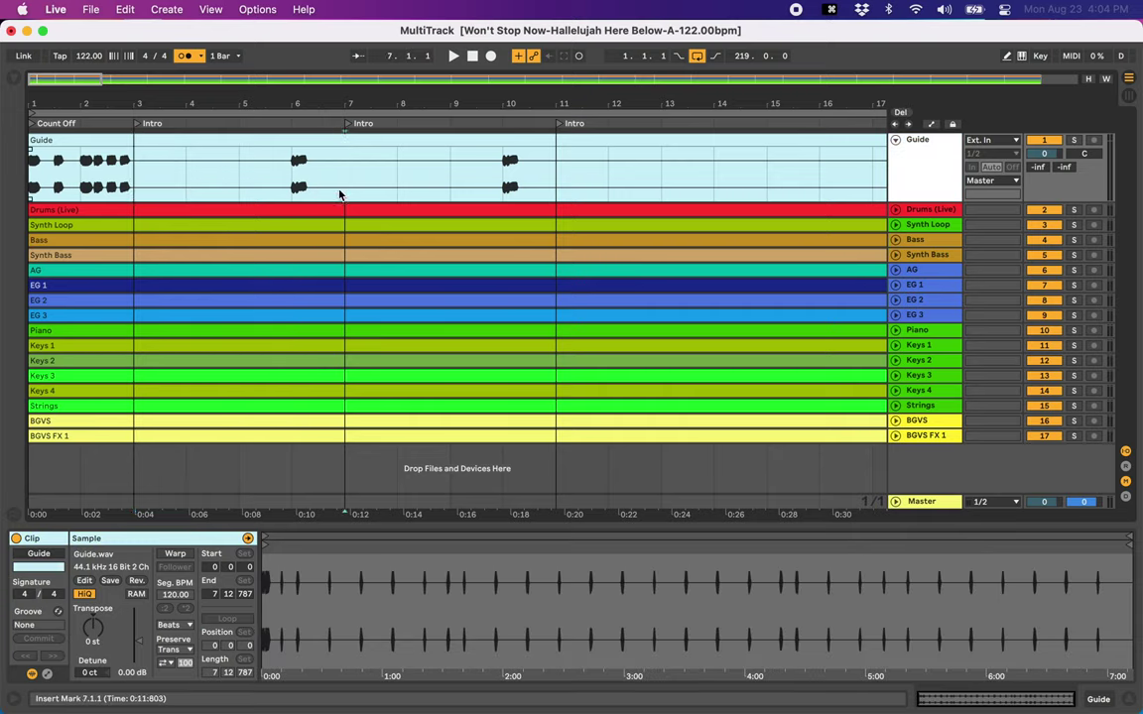
{"action": "left_click", "coordinate": [135, 195]}
{"action": "key", "text": "super+e"}
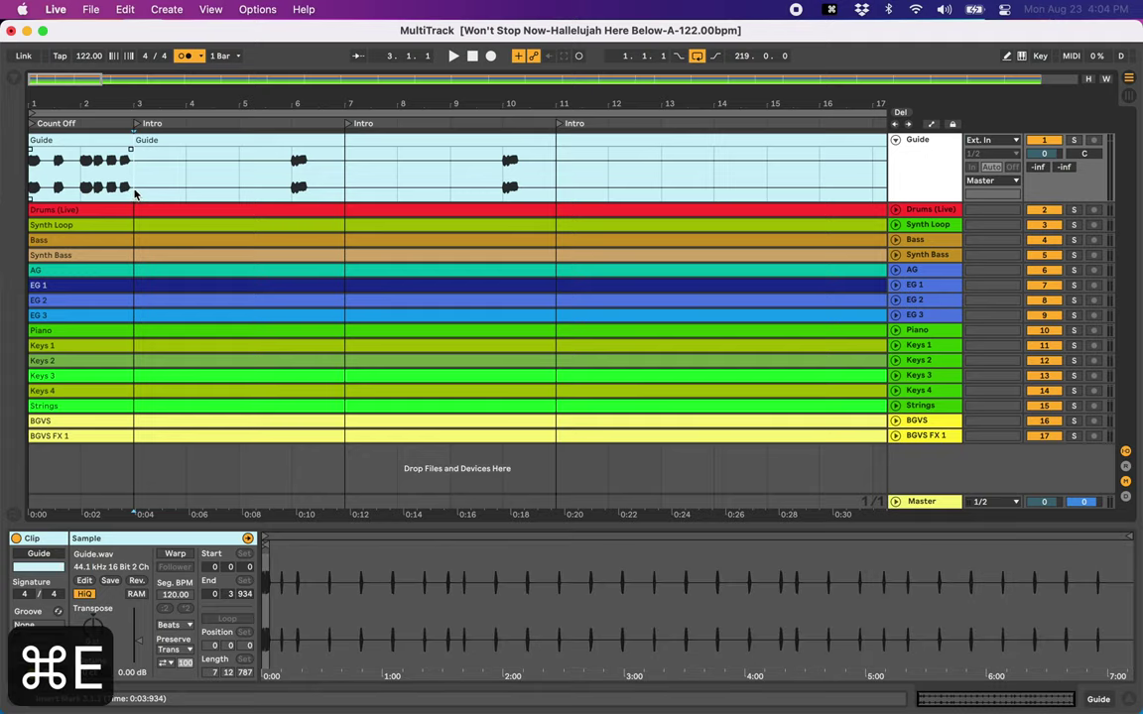
{"action": "left_click", "coordinate": [185, 141]}
{"action": "key", "text": "Delete"}
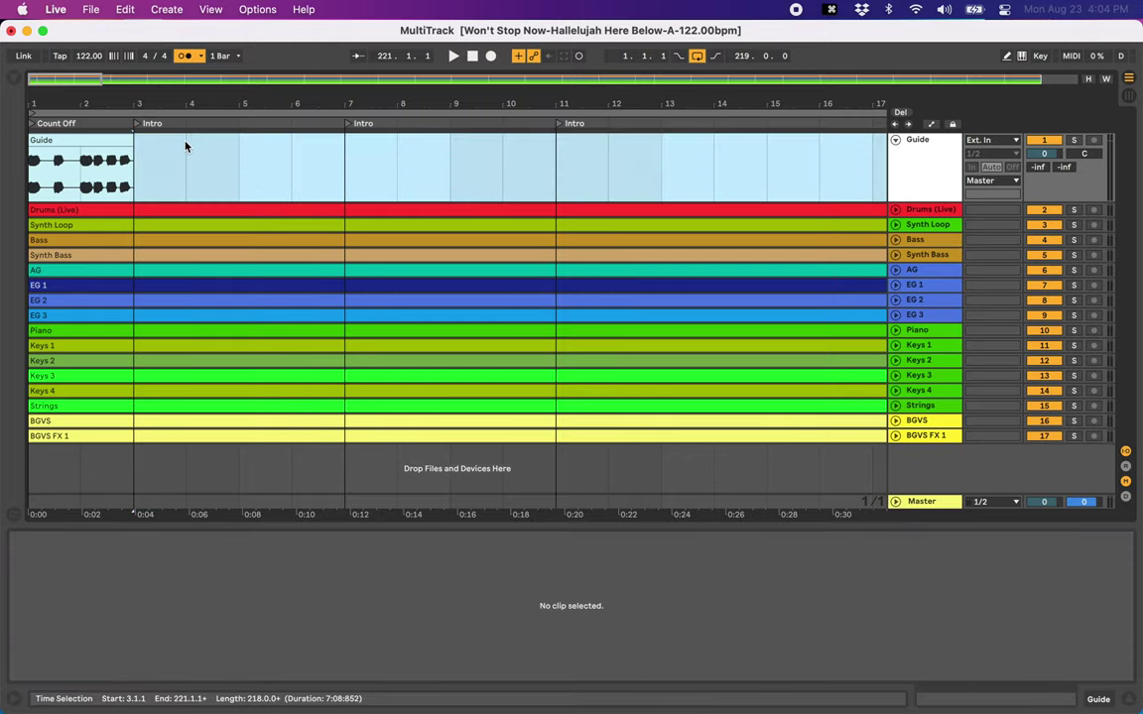
Copy all the arrangement clips into scene 1 of Session view, with the Guide clip in the Guide track.
{"action": "left_click", "coordinate": [186, 146]}
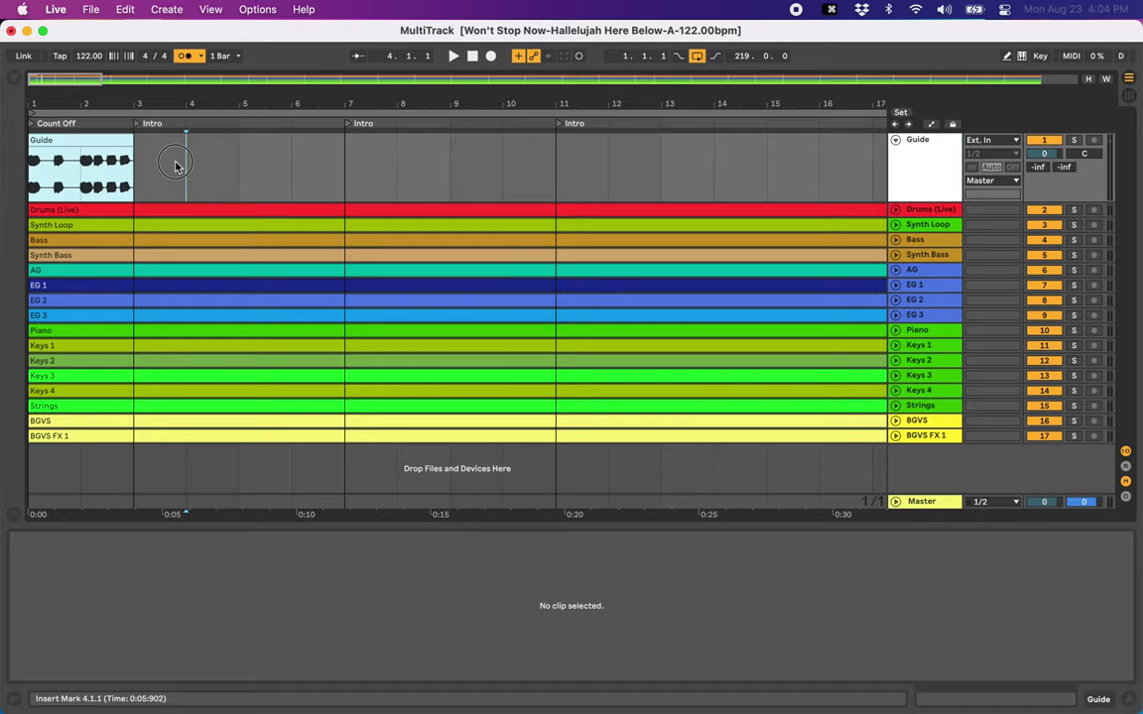
{"action": "key", "text": "super+a"}
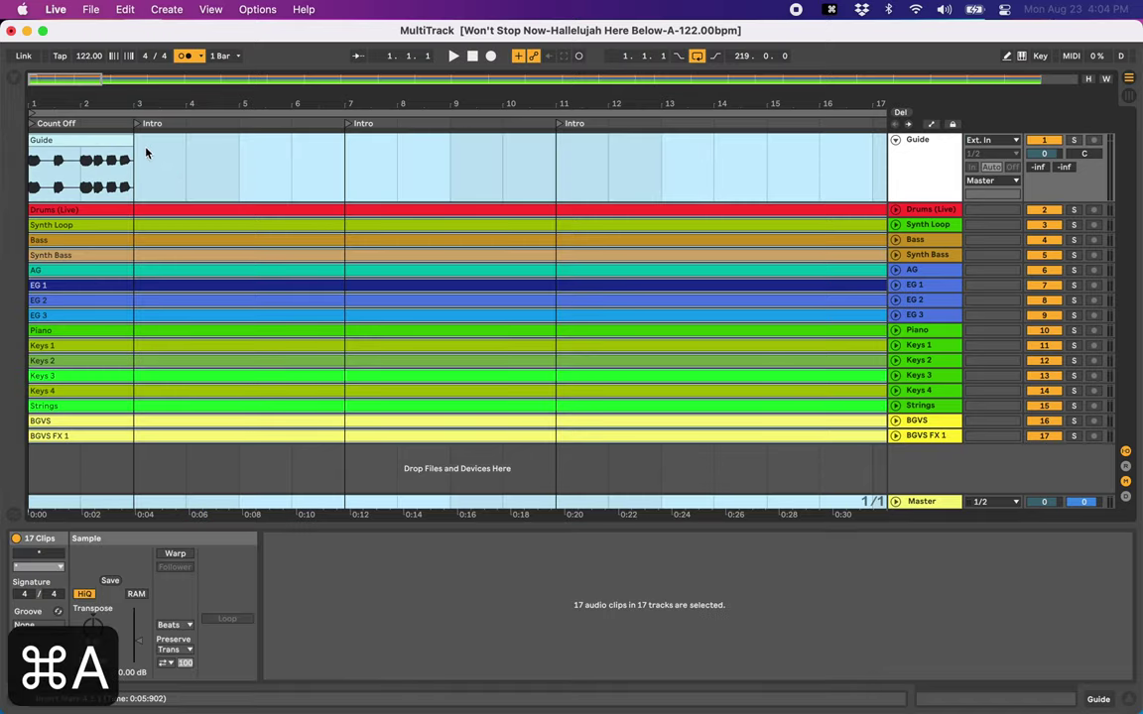
{"action": "left_click", "coordinate": [85, 142]}
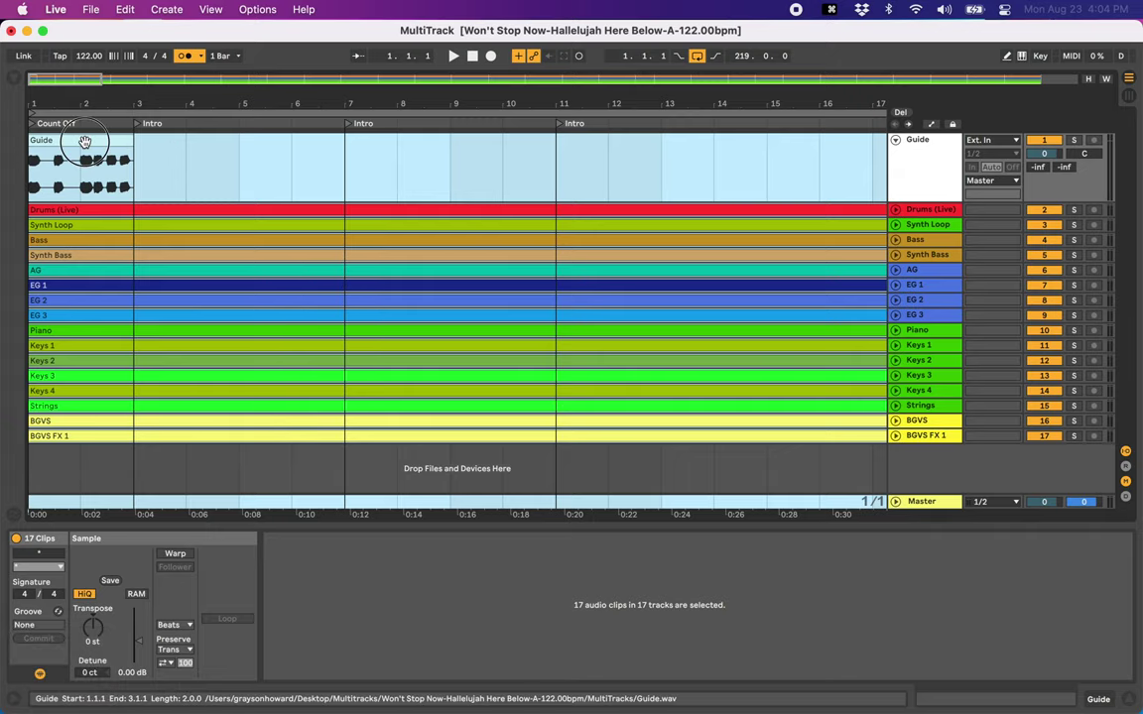
{"action": "key", "text": "Tab"}
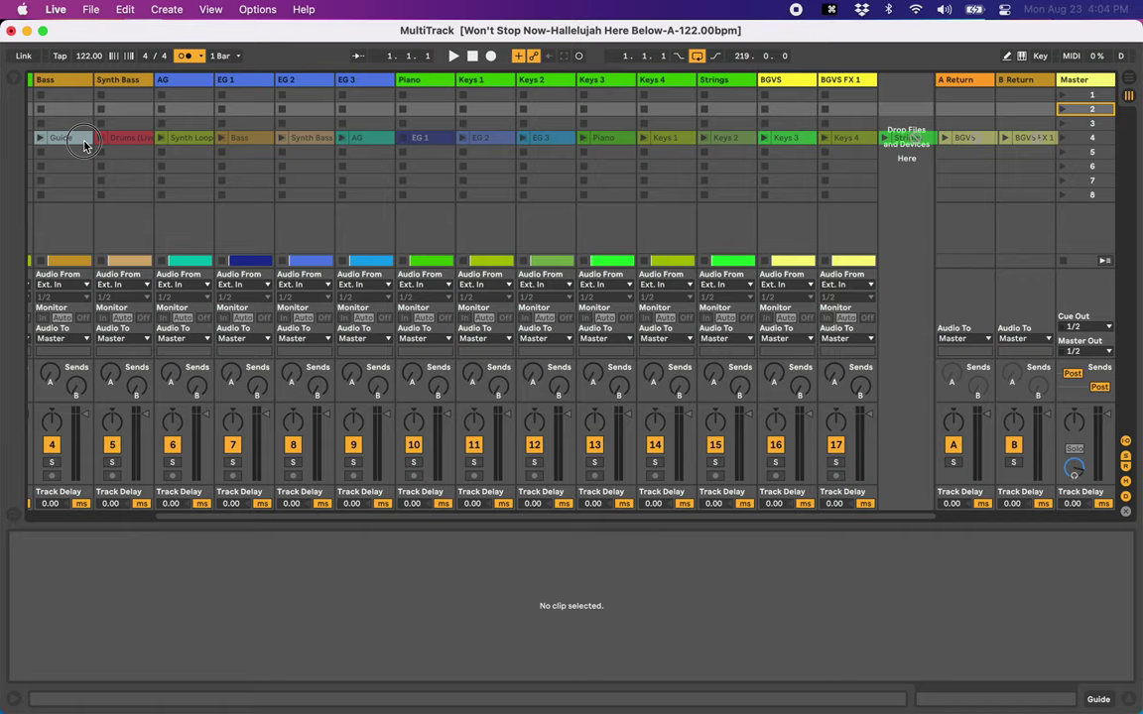
{"action": "left_click_drag", "start_coordinate": [85, 146], "coordinate": [69, 98]}
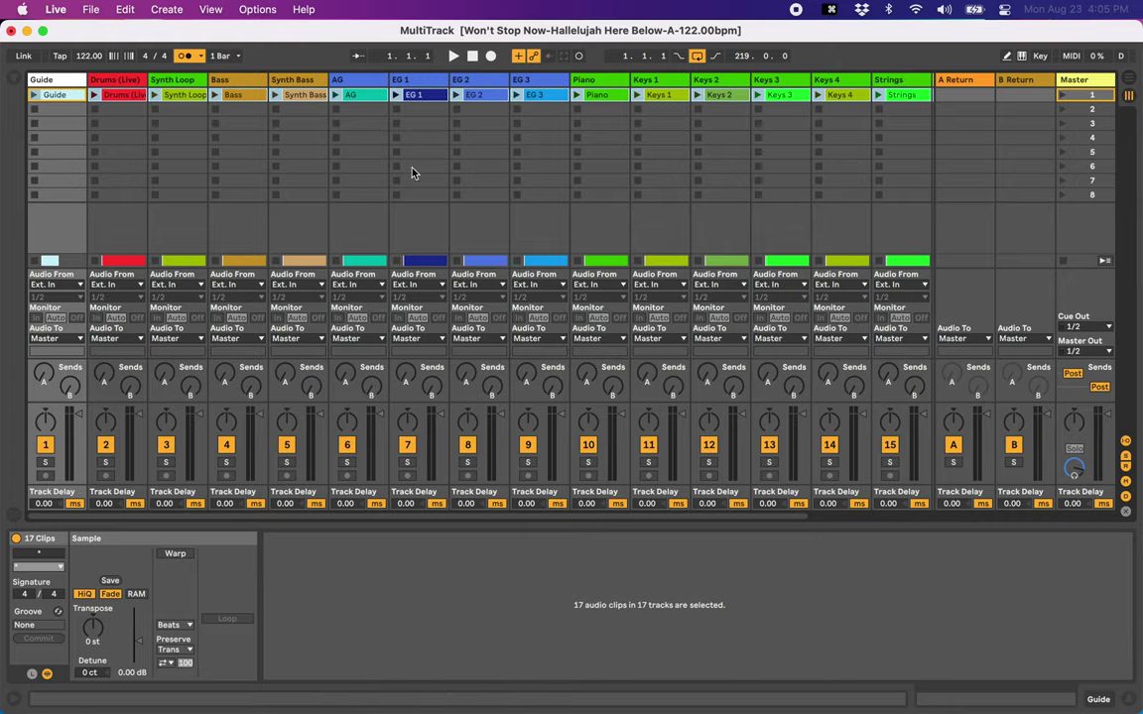
Remove the A and B return tracks.
{"action": "left_click", "coordinate": [961, 82]}
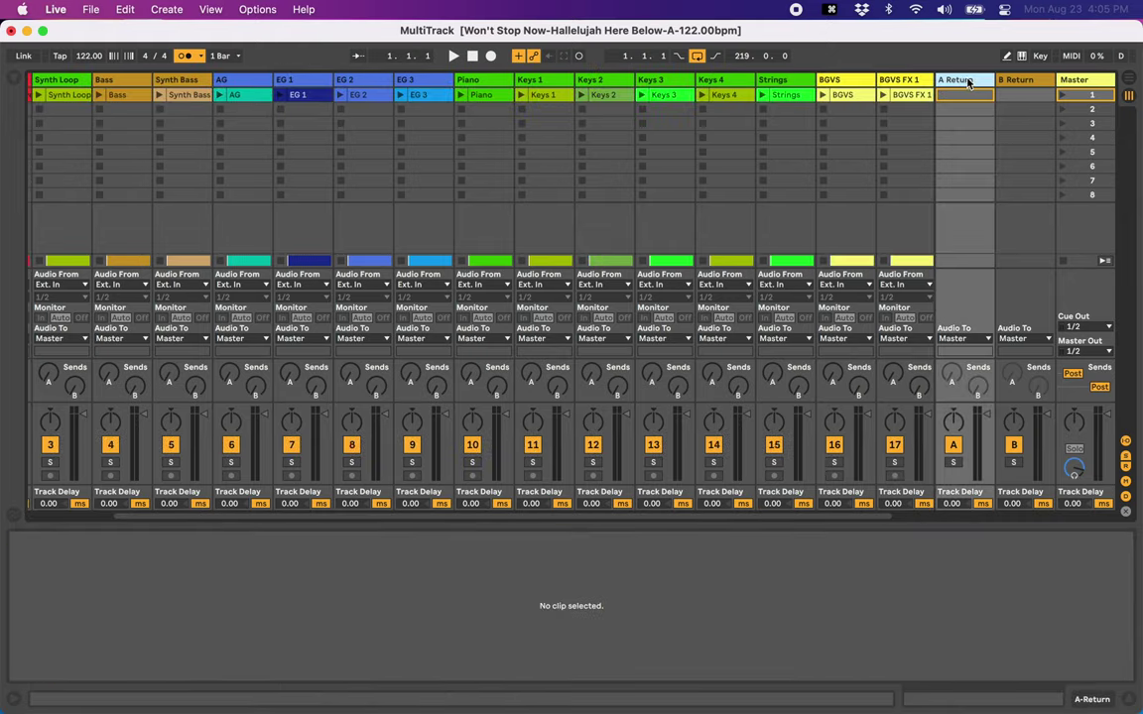
{"action": "left_click", "coordinate": [1018, 81]}
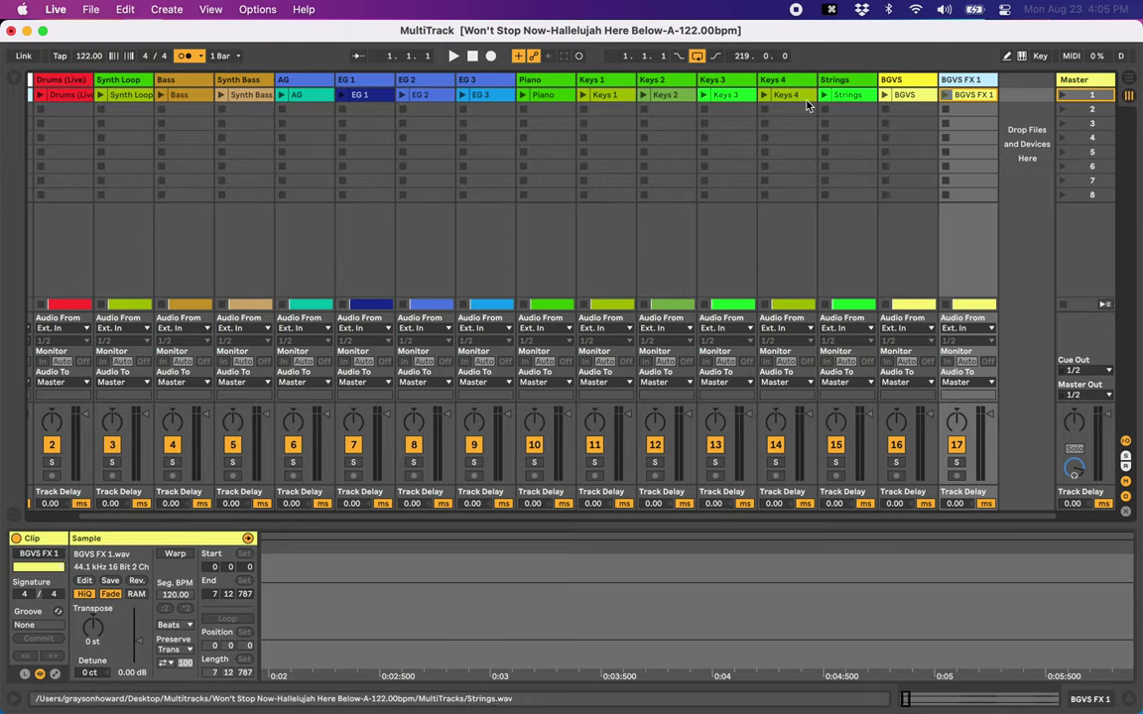
Launch scene 1 to hear the count-off with all the tracks.
{"action": "left_click", "coordinate": [369, 180]}
{"action": "left_click", "coordinate": [1062, 95]}
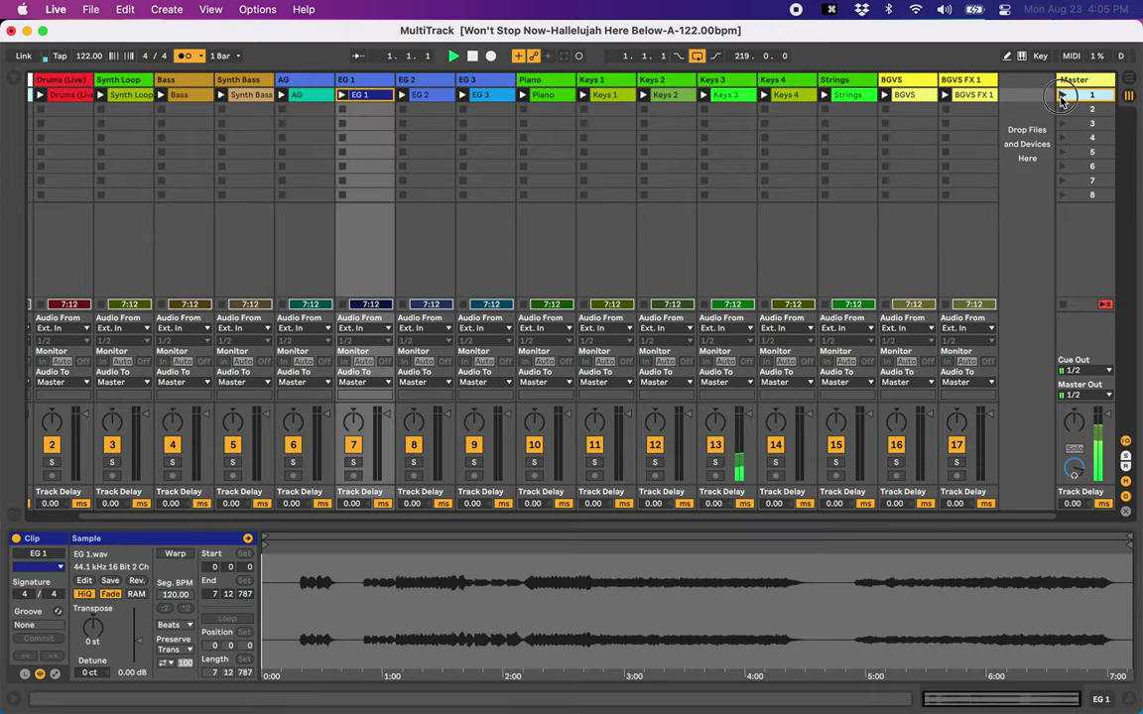
{"action": "scroll", "coordinate": [787, 162], "scroll_direction": "left", "scroll_amount": 2}
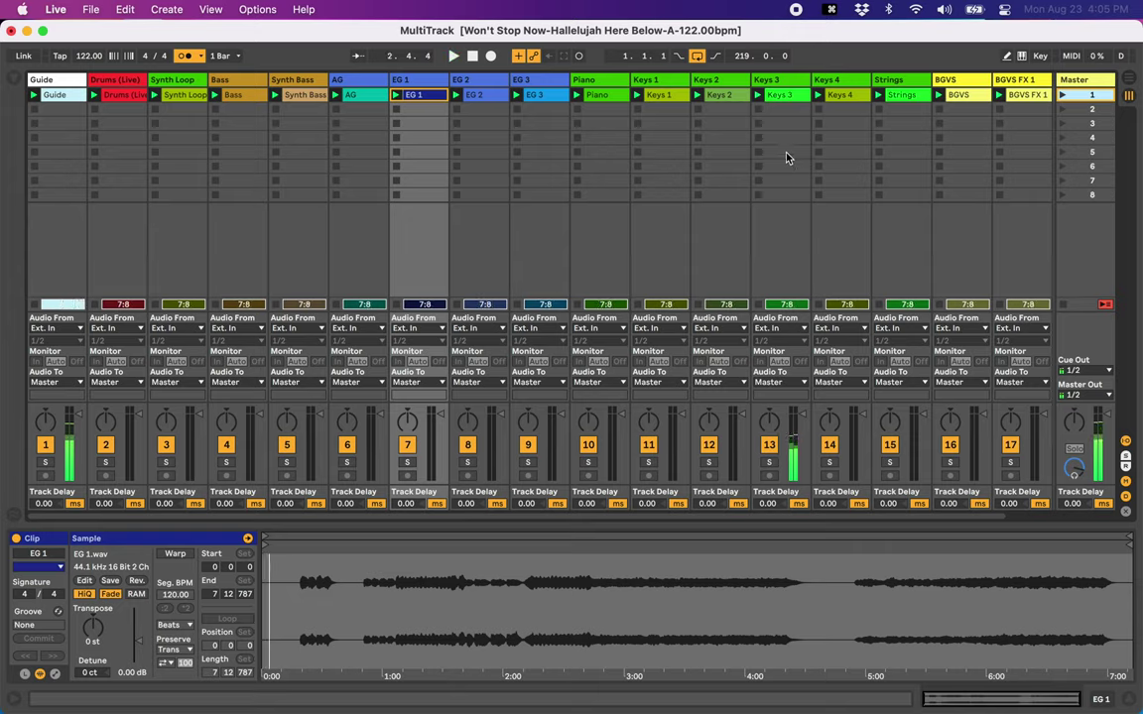
Widen the Master track column in Session view and select scene 1.
{"action": "left_click", "coordinate": [1065, 80]}
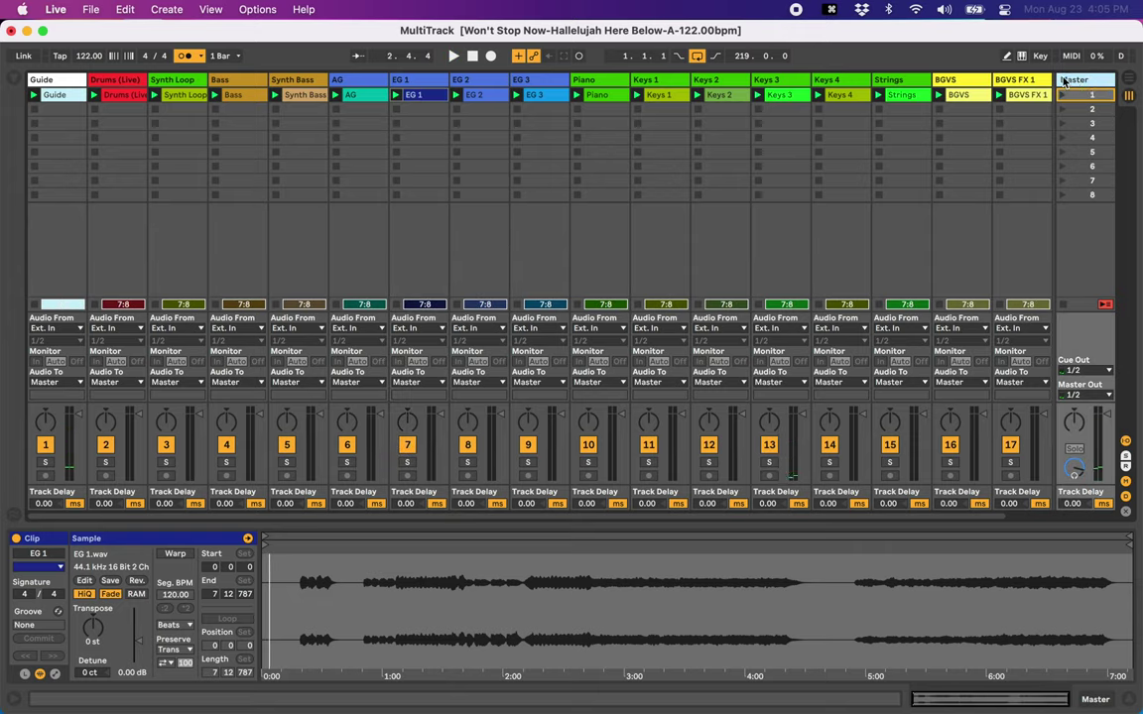
{"action": "left_click_drag", "start_coordinate": [1056, 78], "coordinate": [888, 79]}
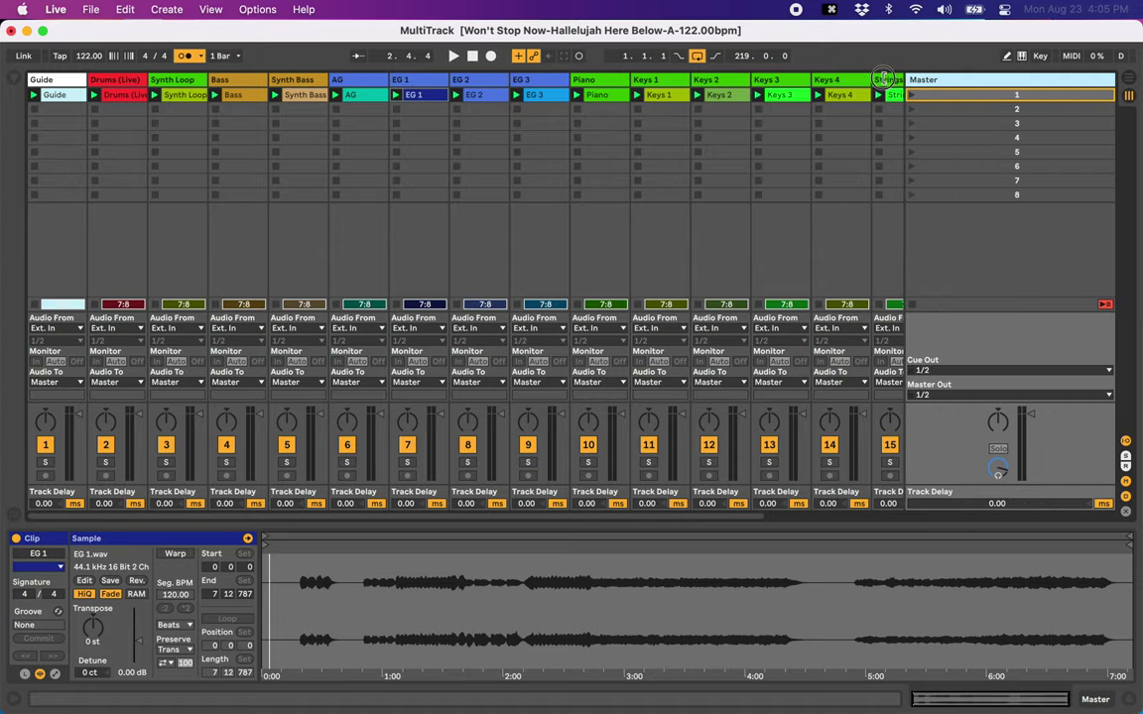
{"action": "left_click", "coordinate": [1038, 96]}
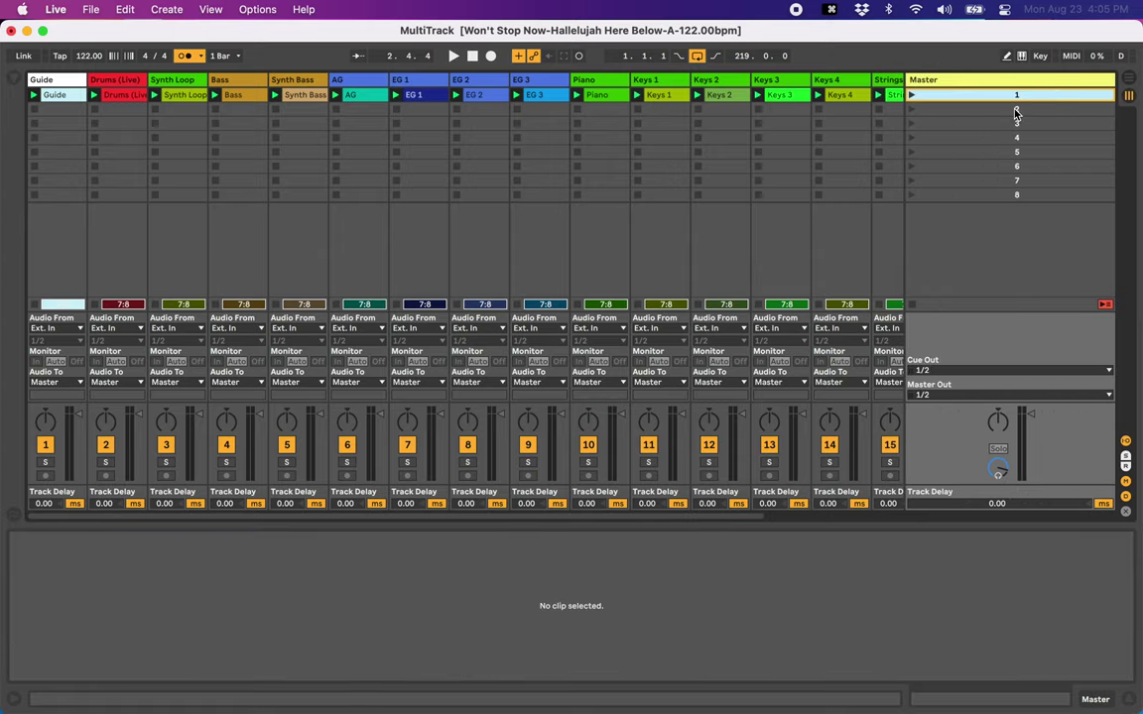
Return to Arrangement view with the insert marker at bar 3 and restore arrangement playback for all tracks.
{"action": "key", "text": "Tab"}
{"action": "left_click", "coordinate": [232, 204]}
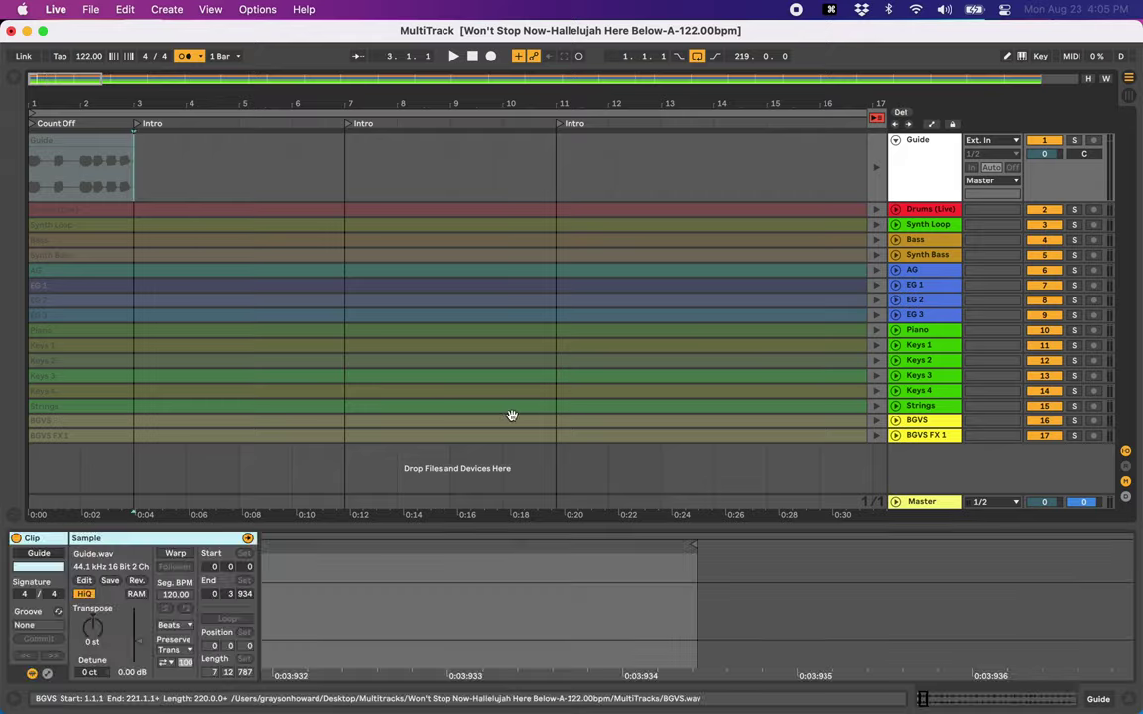
{"action": "key", "text": "Tab"}
{"action": "key", "text": "Tab"}
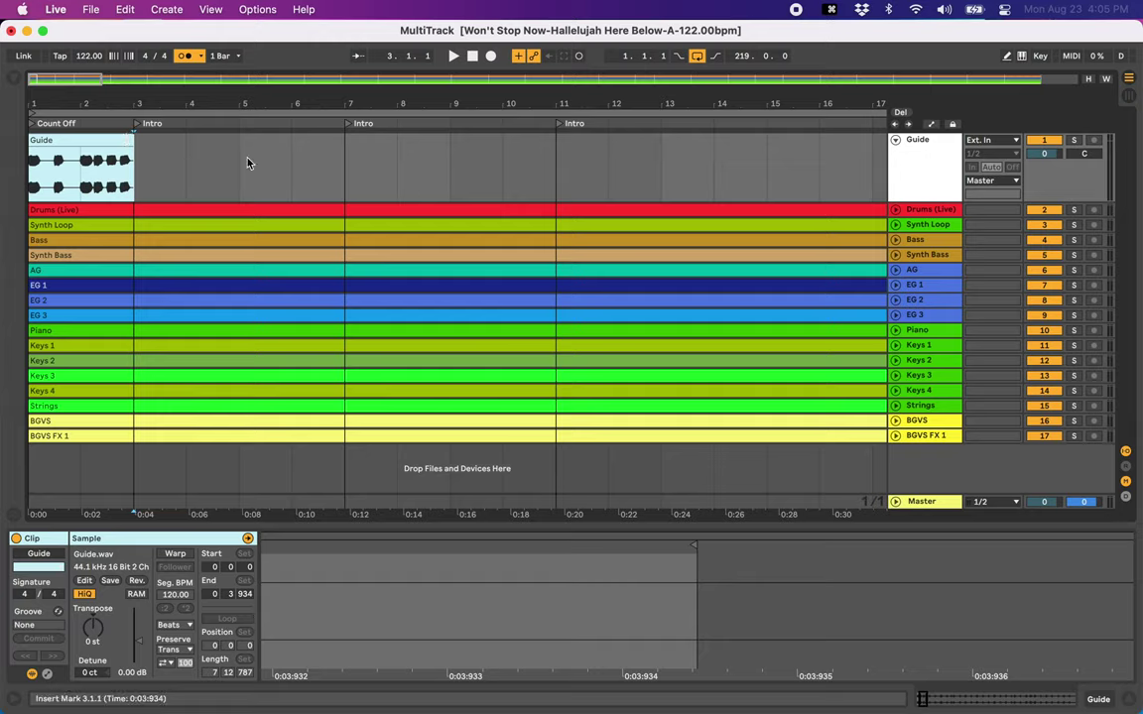
Extend the end of the Guide clip to bar 7, where the second Intro begins.
{"action": "scroll", "coordinate": [222, 162], "scroll_direction": "down", "scroll_amount": 3}
{"action": "scroll", "coordinate": [222, 167], "scroll_direction": "up", "scroll_amount": 1}
{"action": "scroll", "coordinate": [222, 167], "scroll_direction": "left", "scroll_amount": 1}
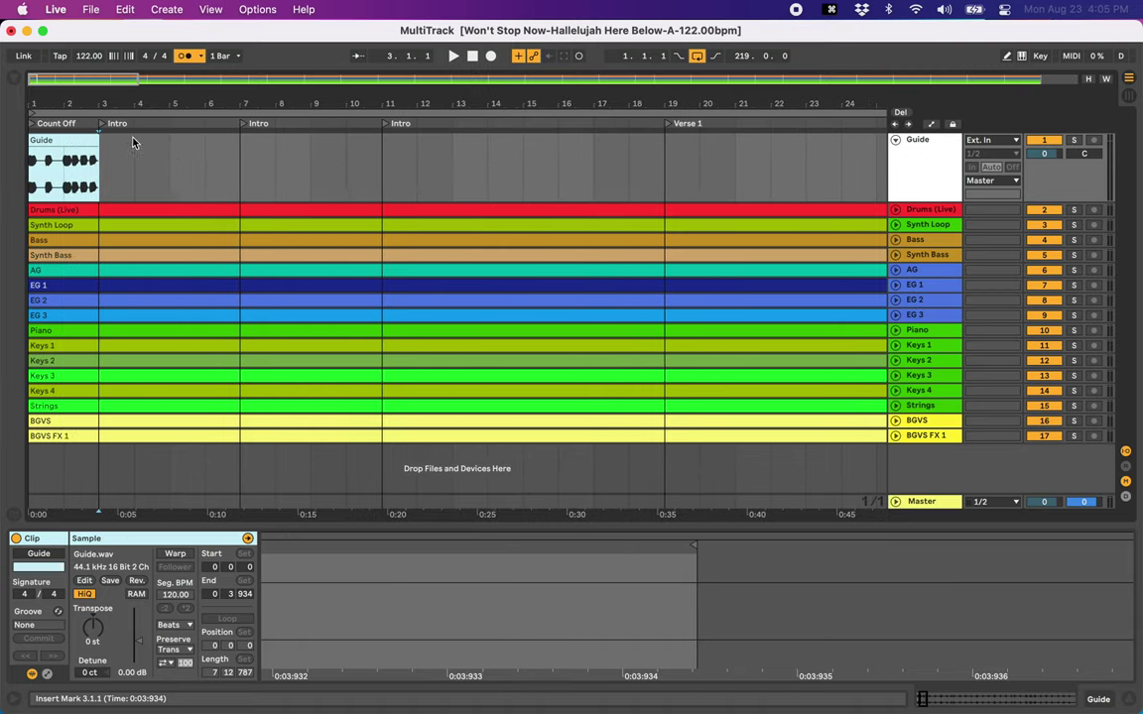
{"action": "left_click", "coordinate": [92, 139]}
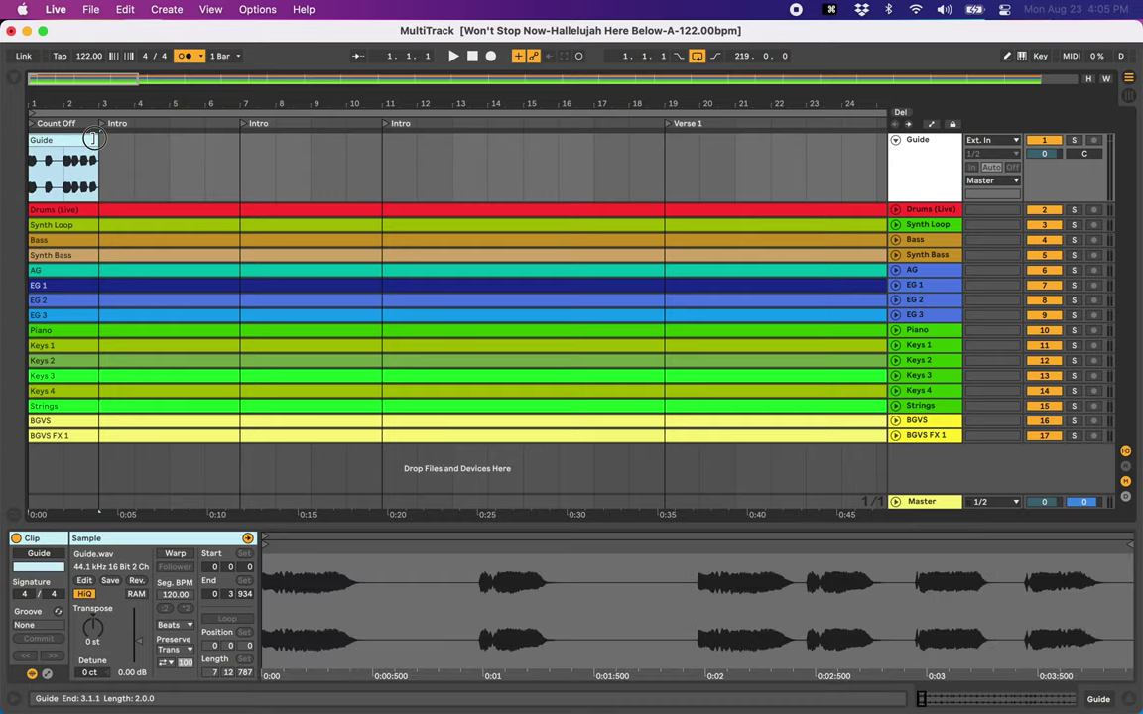
{"action": "left_click_drag", "start_coordinate": [92, 139], "coordinate": [230, 159]}
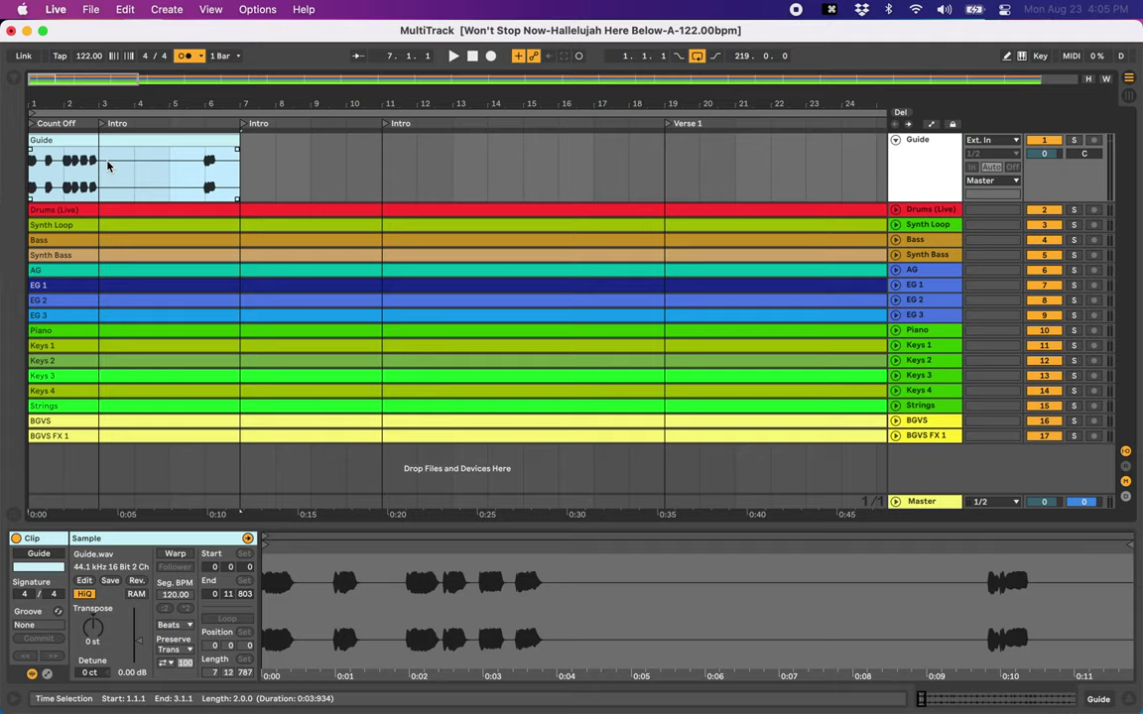
Delete the Count Off section, bars 1 to 3, from the clips on all 17 tracks.
{"action": "left_click", "coordinate": [98, 191]}
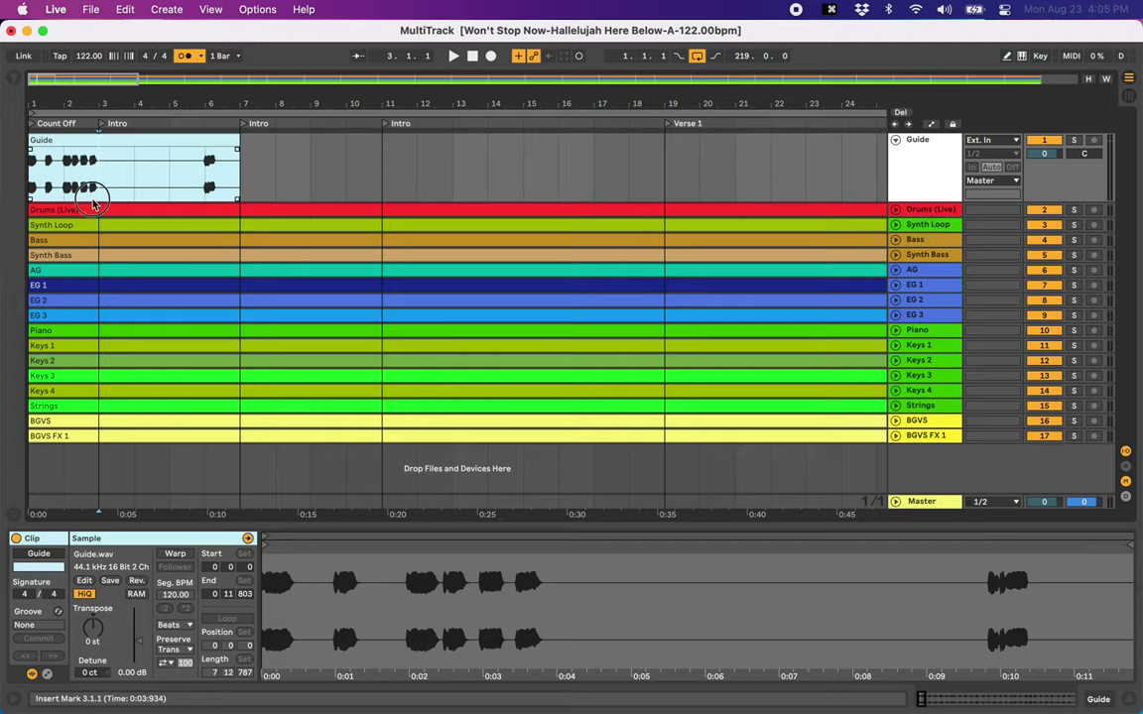
{"action": "left_click", "coordinate": [280, 170]}
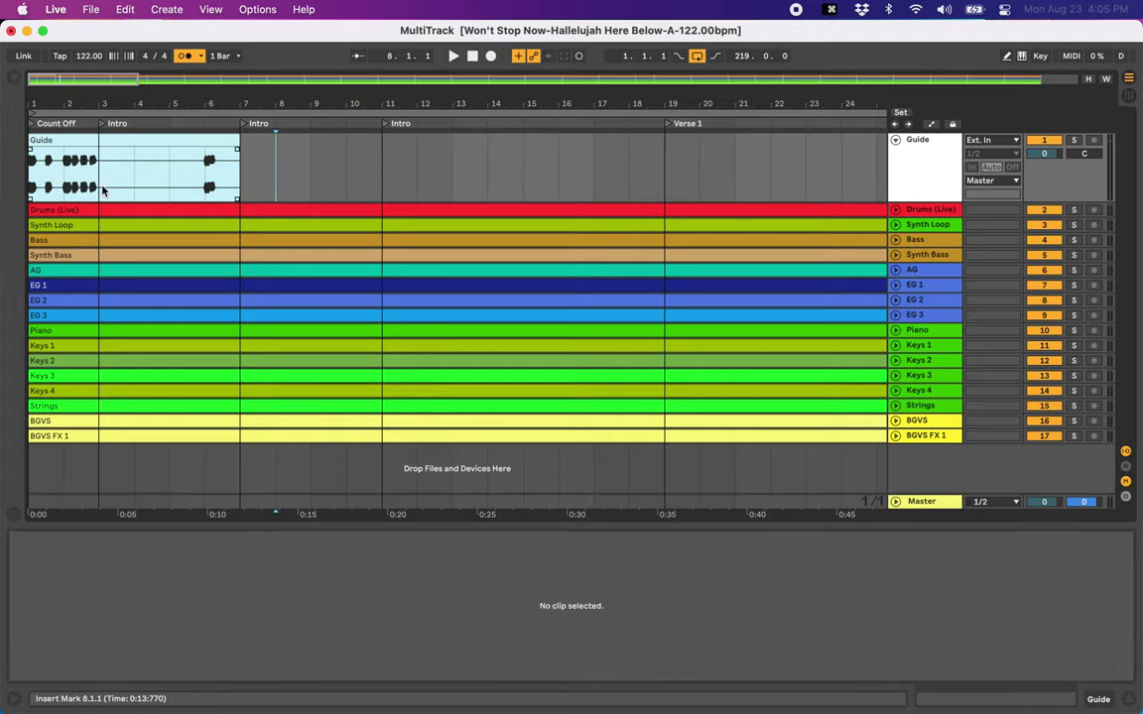
{"action": "left_click_drag", "start_coordinate": [98, 189], "coordinate": [25, 452]}
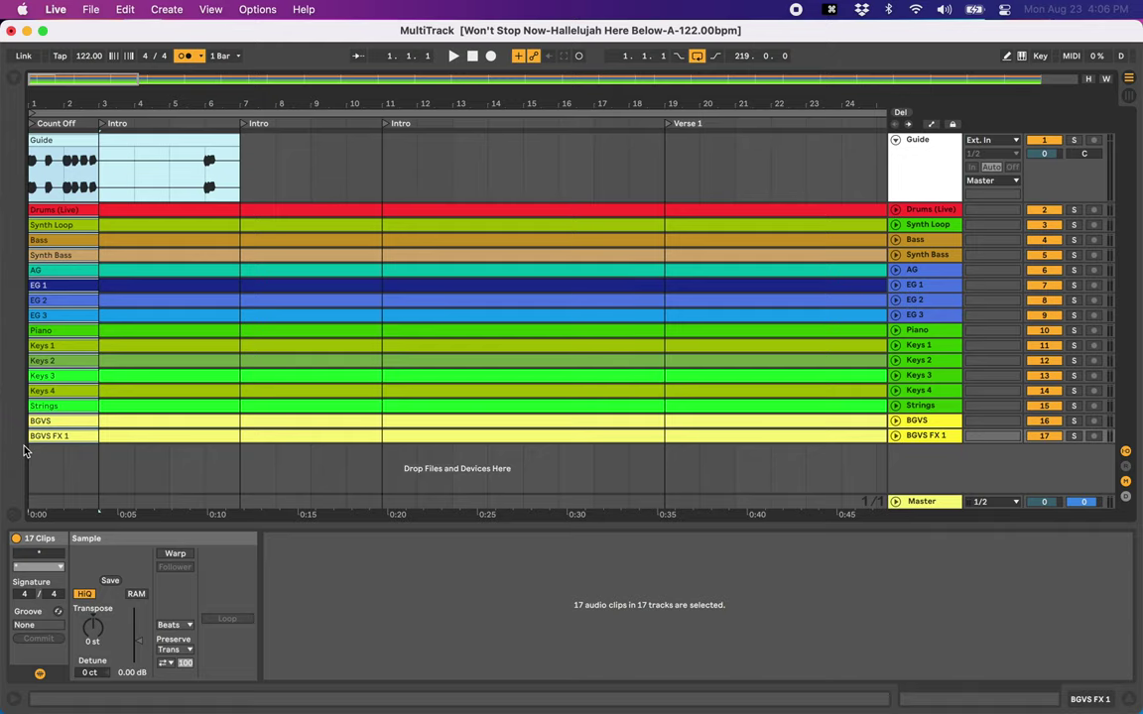
{"action": "key", "text": "Delete"}
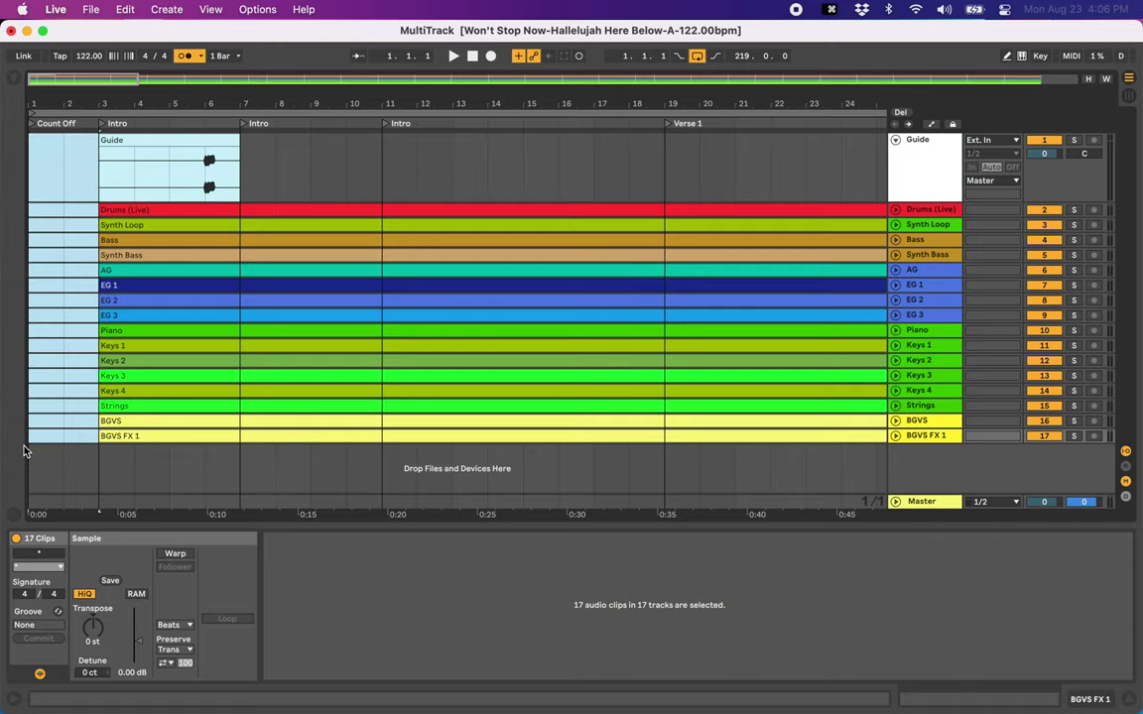
{"action": "left_click", "coordinate": [77, 159]}
{"action": "left_click", "coordinate": [102, 180]}
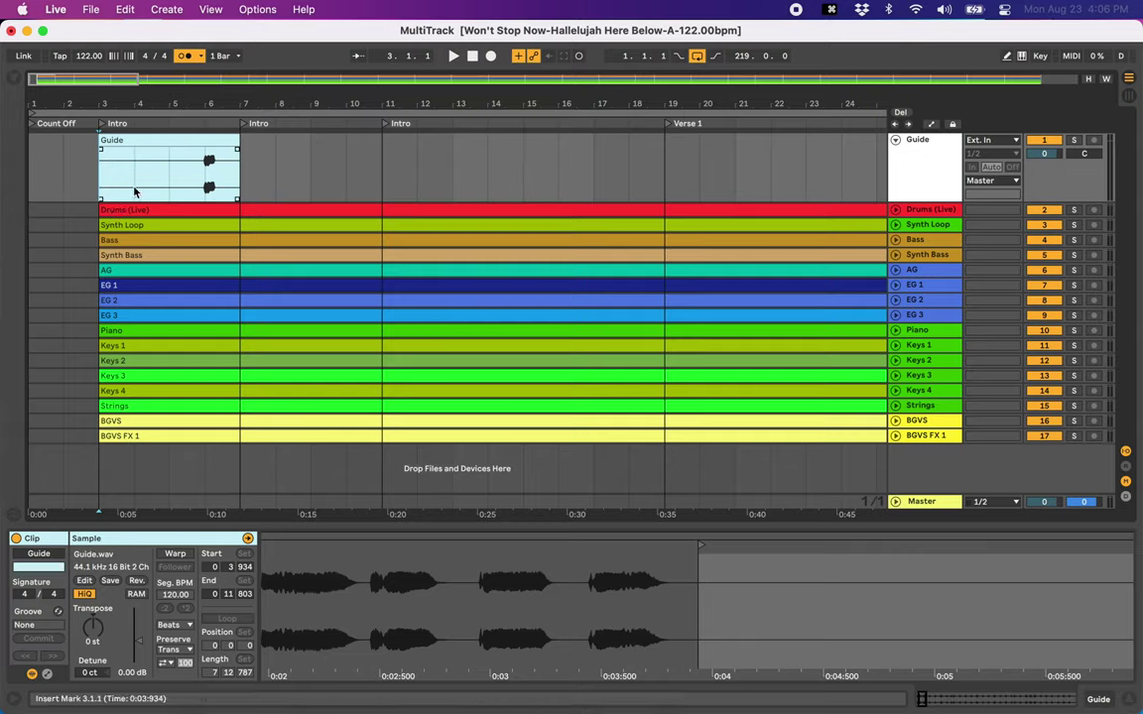
Copy all the remaining arrangement clips into scene 2 of Session view, starting with the Guide track.
{"action": "left_click", "coordinate": [76, 217]}
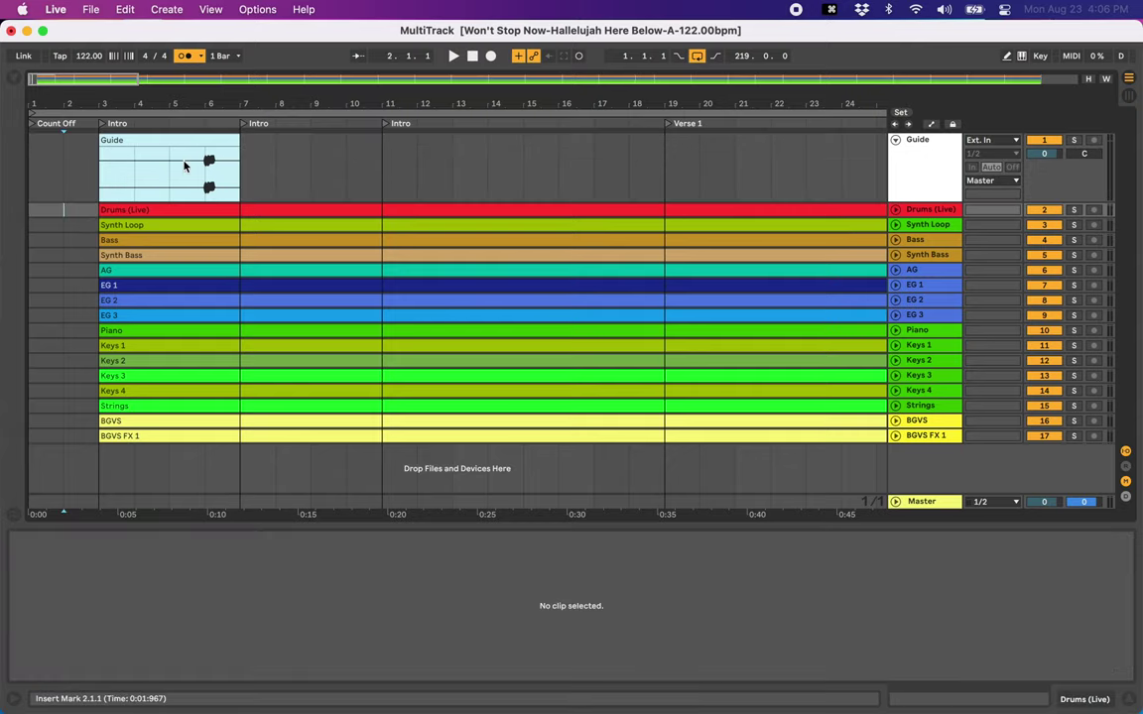
{"action": "key", "text": "super+a"}
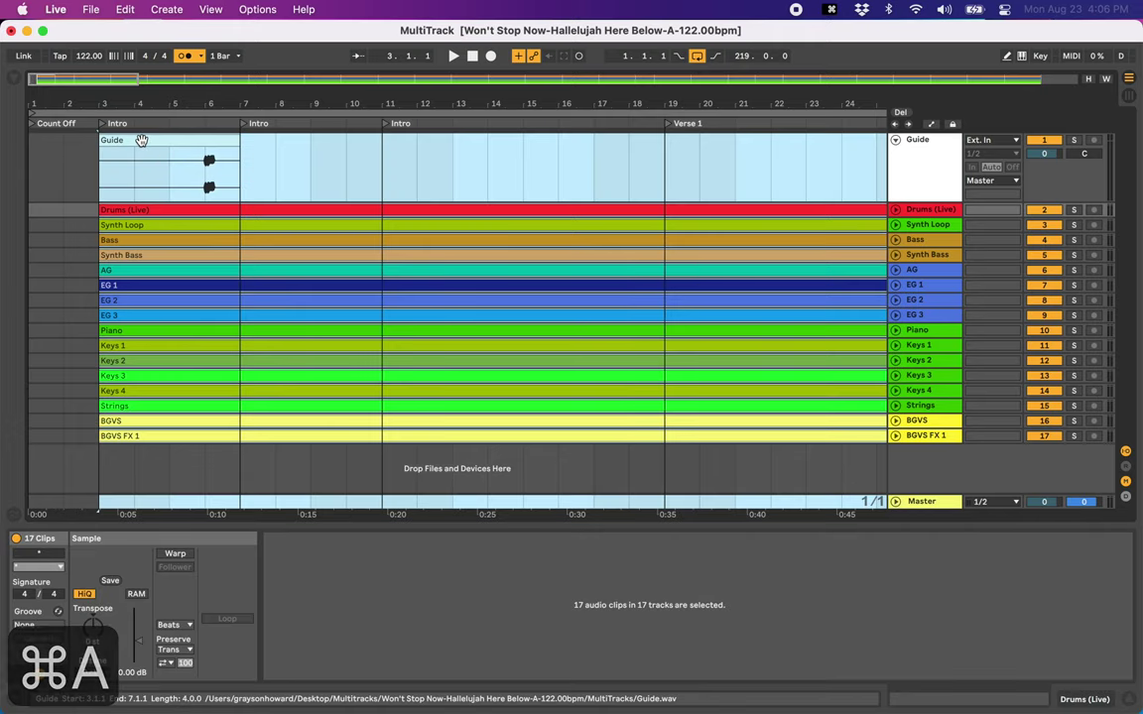
{"action": "left_click", "coordinate": [142, 140]}
{"action": "key", "text": "Tab"}
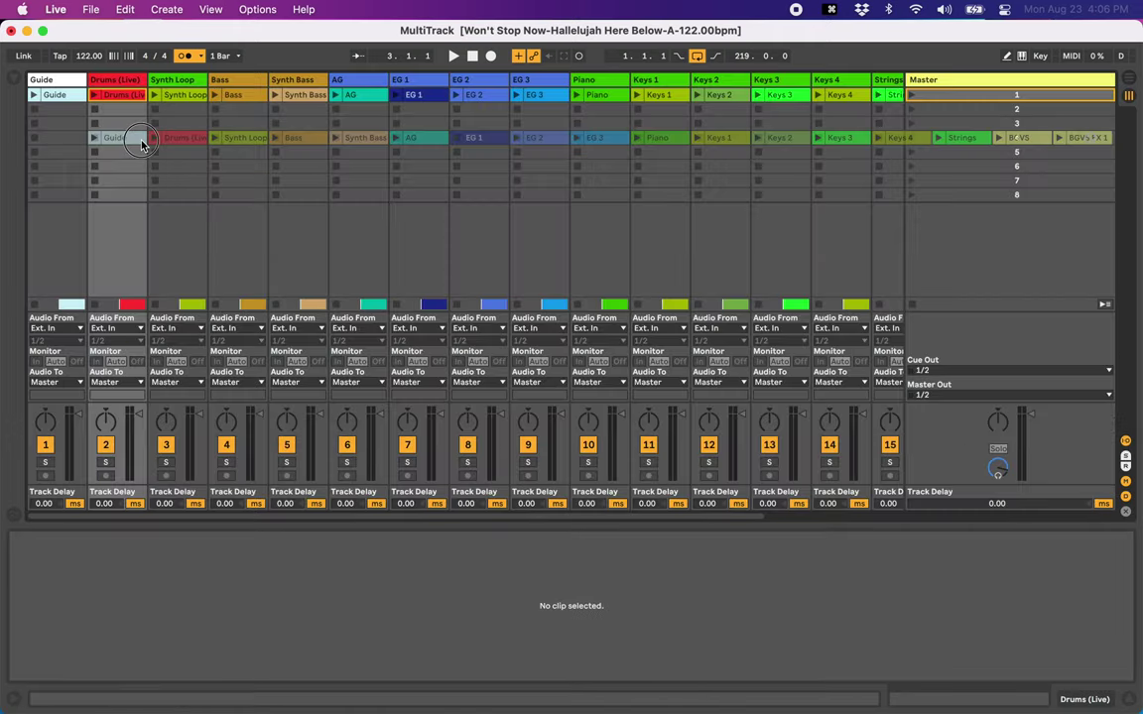
{"action": "left_click_drag", "start_coordinate": [142, 144], "coordinate": [68, 110]}
Compare the start points of the Drums (Live) clips in scenes 1 and 2.
{"action": "left_click", "coordinate": [982, 95]}
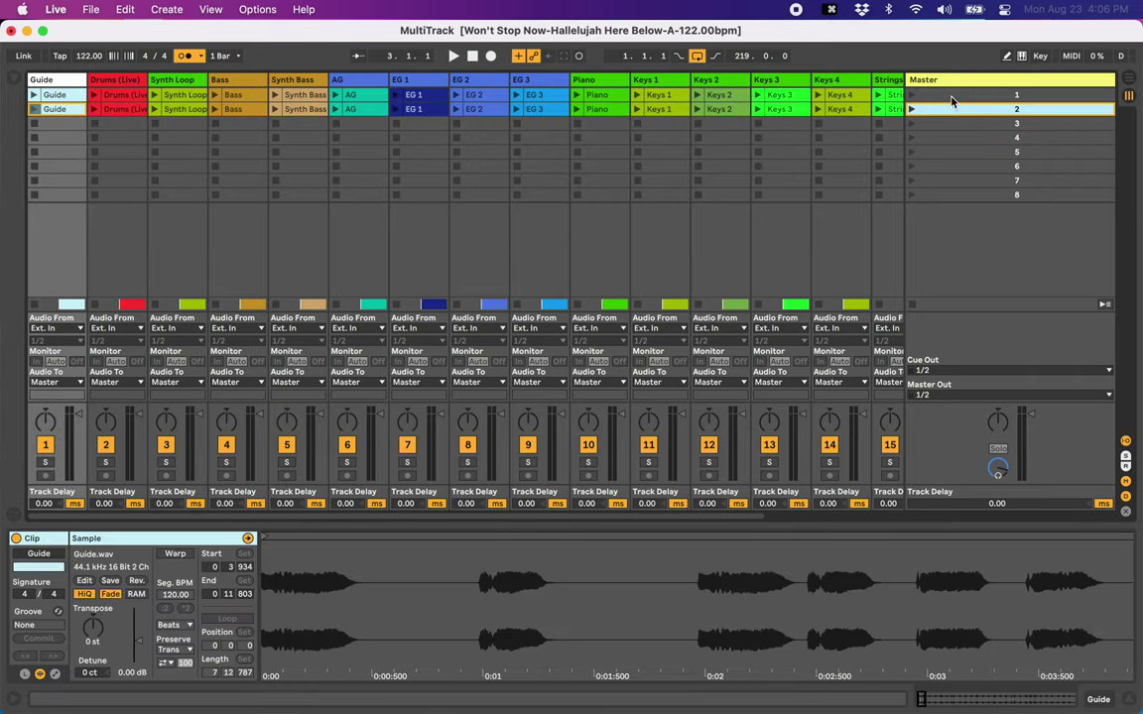
{"action": "left_click", "coordinate": [117, 109]}
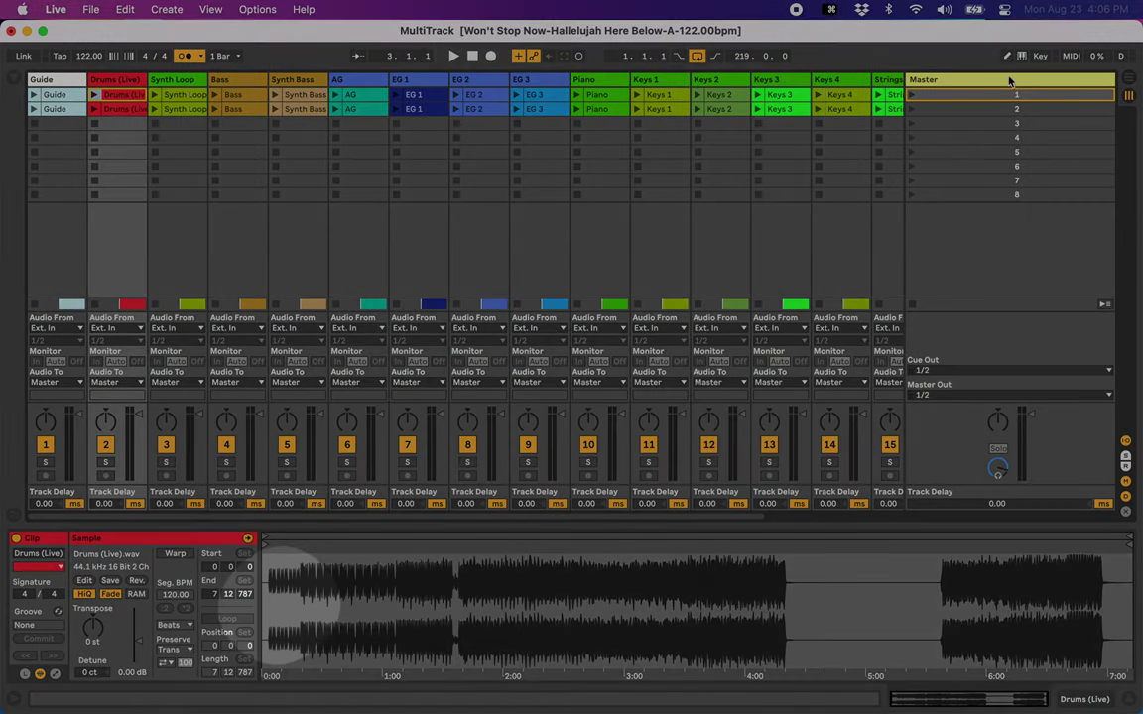
{"action": "left_click", "coordinate": [115, 110]}
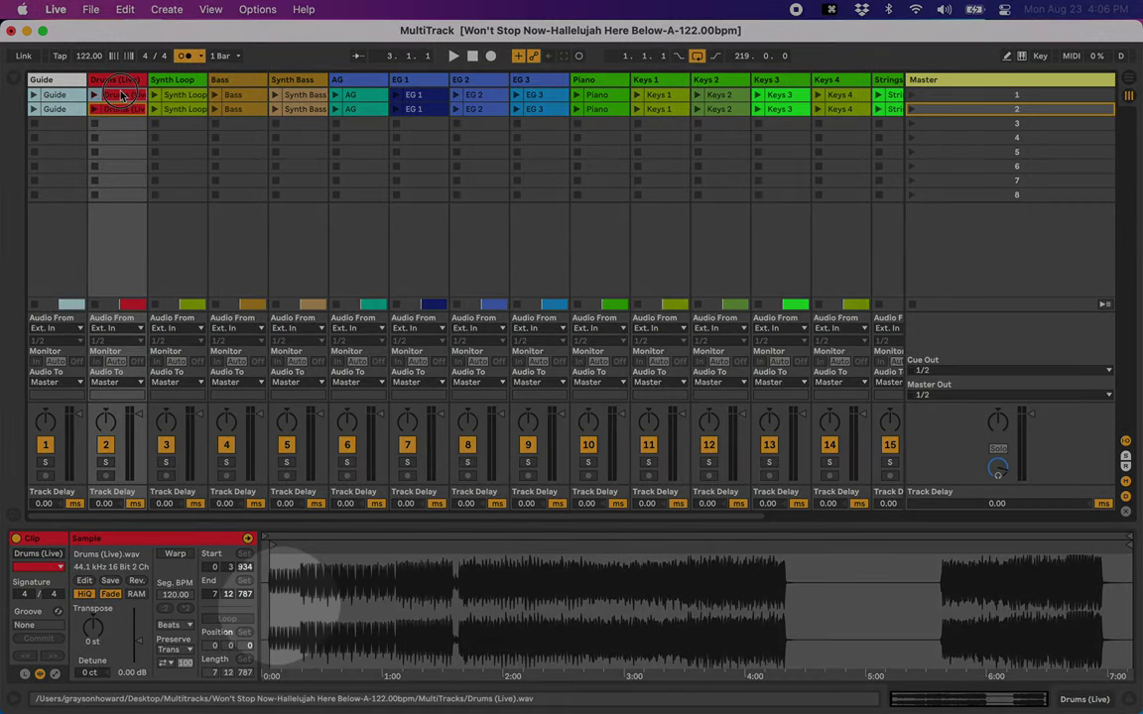
{"action": "left_click", "coordinate": [121, 98]}
{"action": "left_click", "coordinate": [121, 109]}
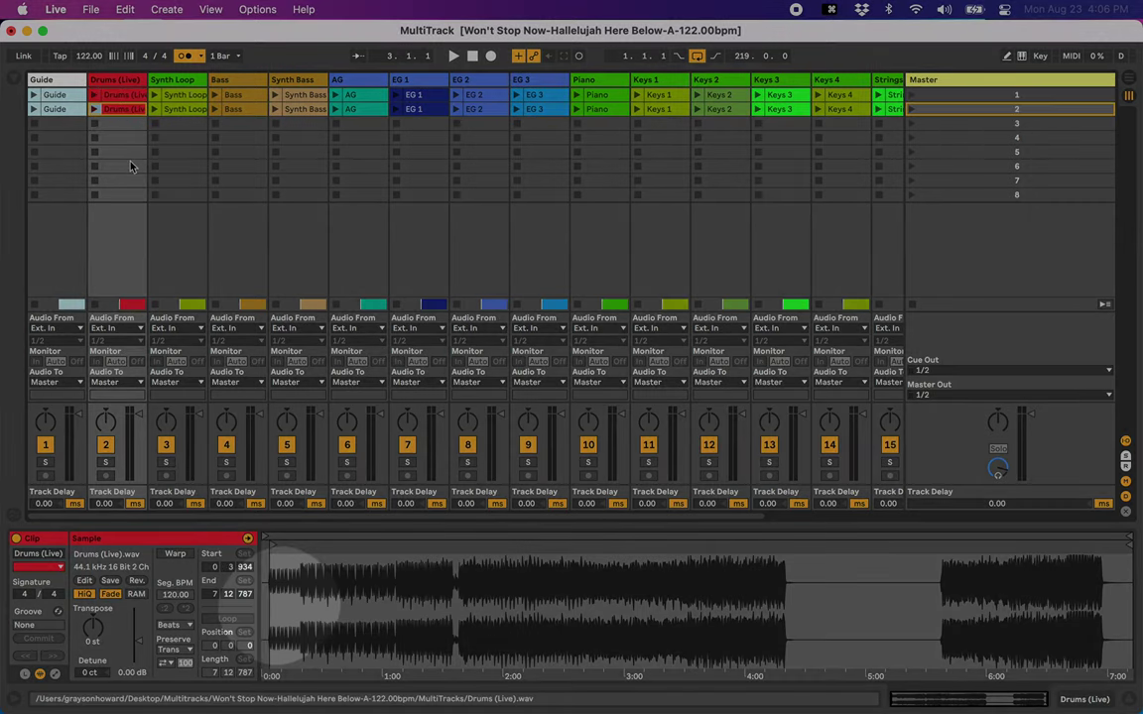
{"action": "left_click", "coordinate": [117, 95]}
Launch scene 2 and scene 1 in turn to compare where their playback starts.
{"action": "left_click", "coordinate": [987, 112]}
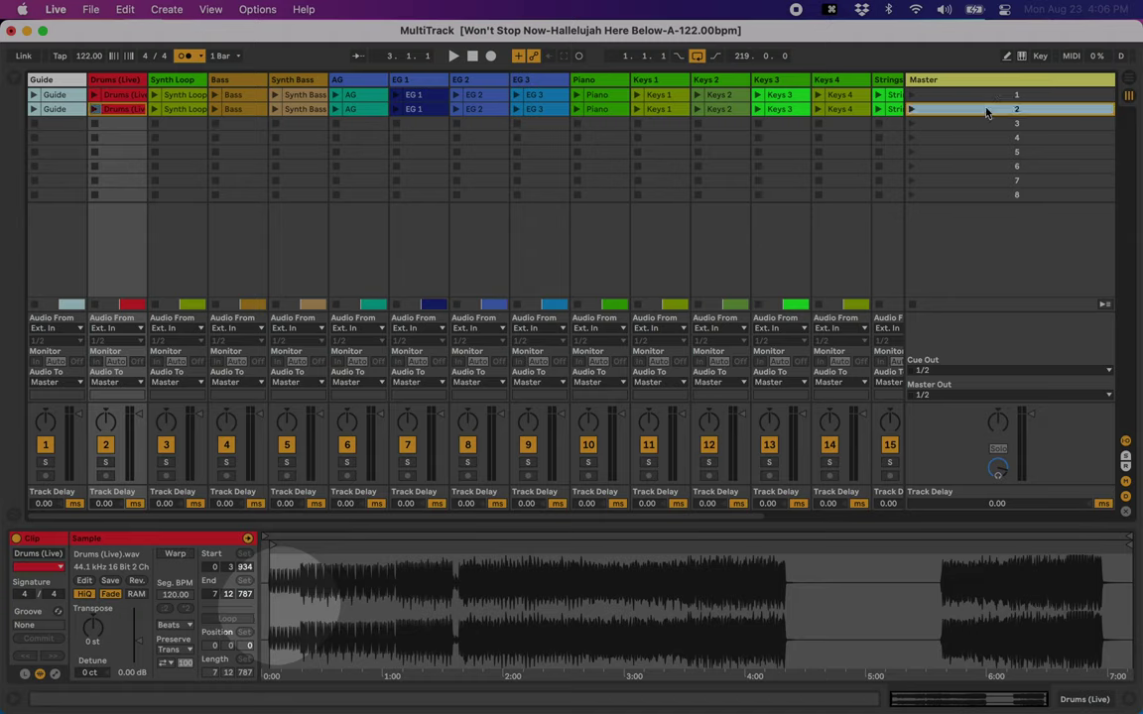
{"action": "left_click", "coordinate": [911, 110]}
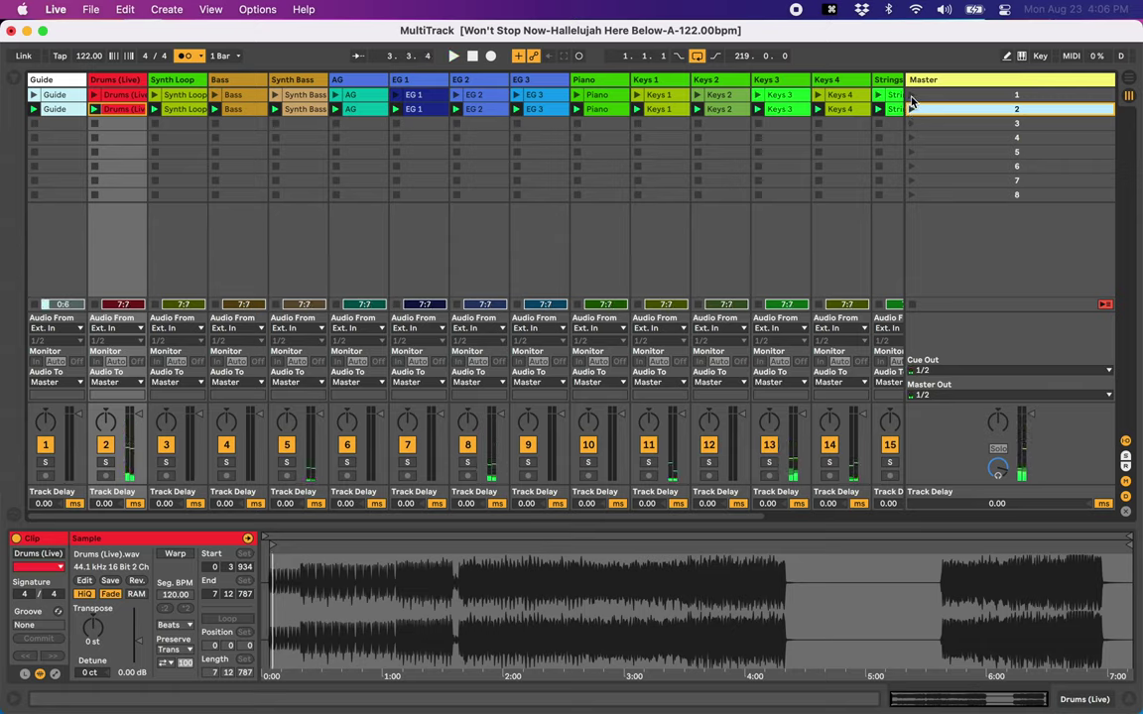
{"action": "left_click", "coordinate": [911, 95]}
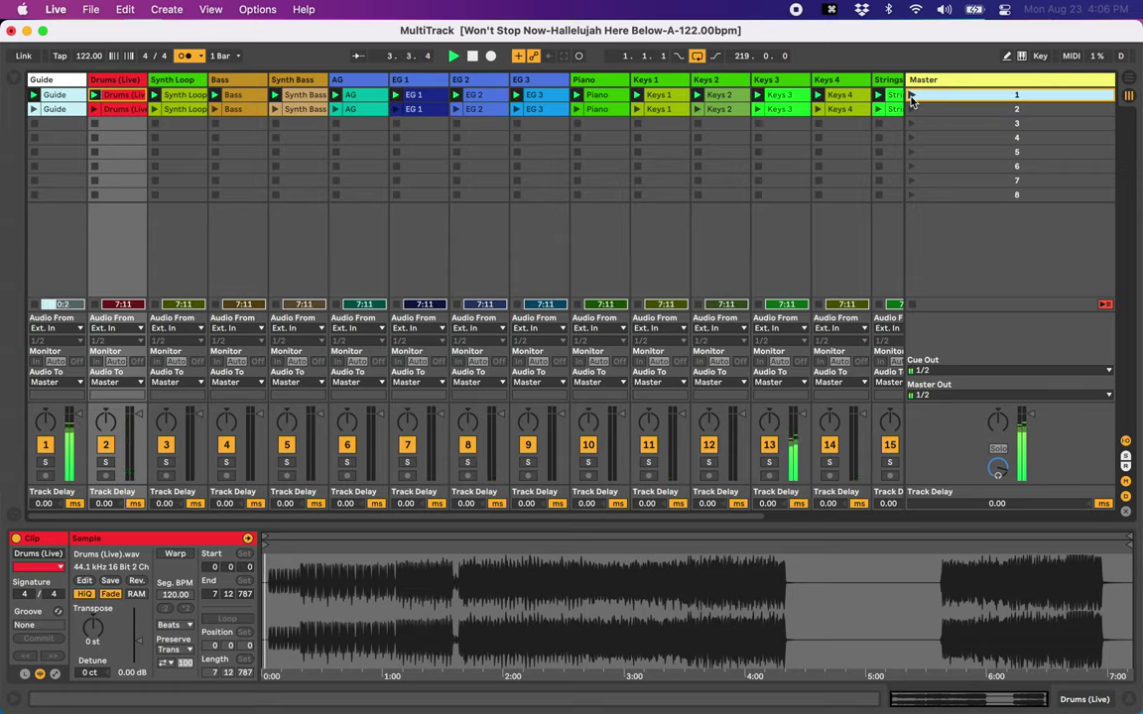
Launch scene 2 once more, and extend the Guide clip in the arrangement through the second Intro to bar 11.
{"action": "left_click", "coordinate": [911, 111]}
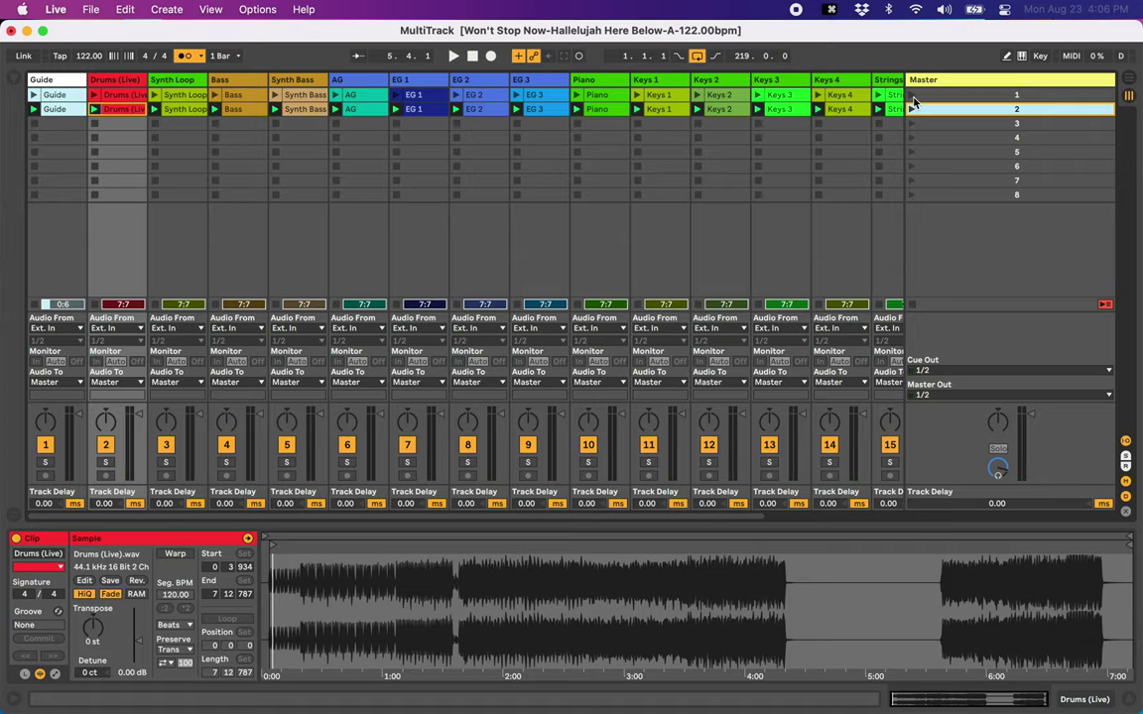
{"action": "key", "text": "Tab"}
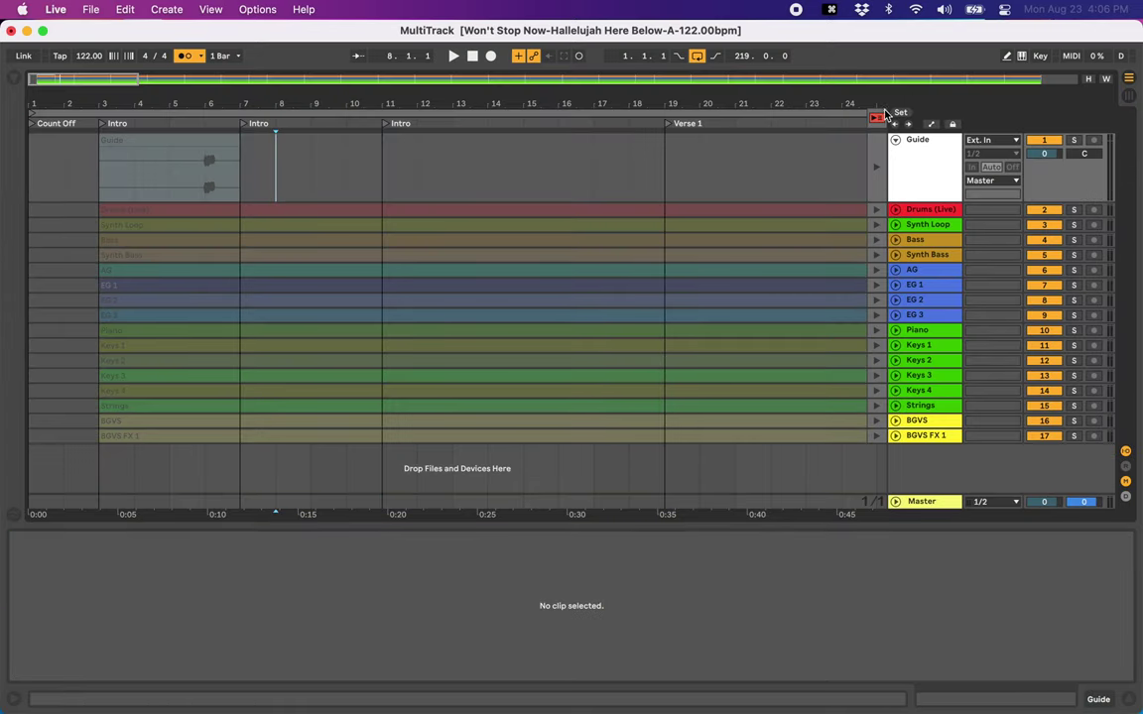
{"action": "left_click", "coordinate": [234, 139]}
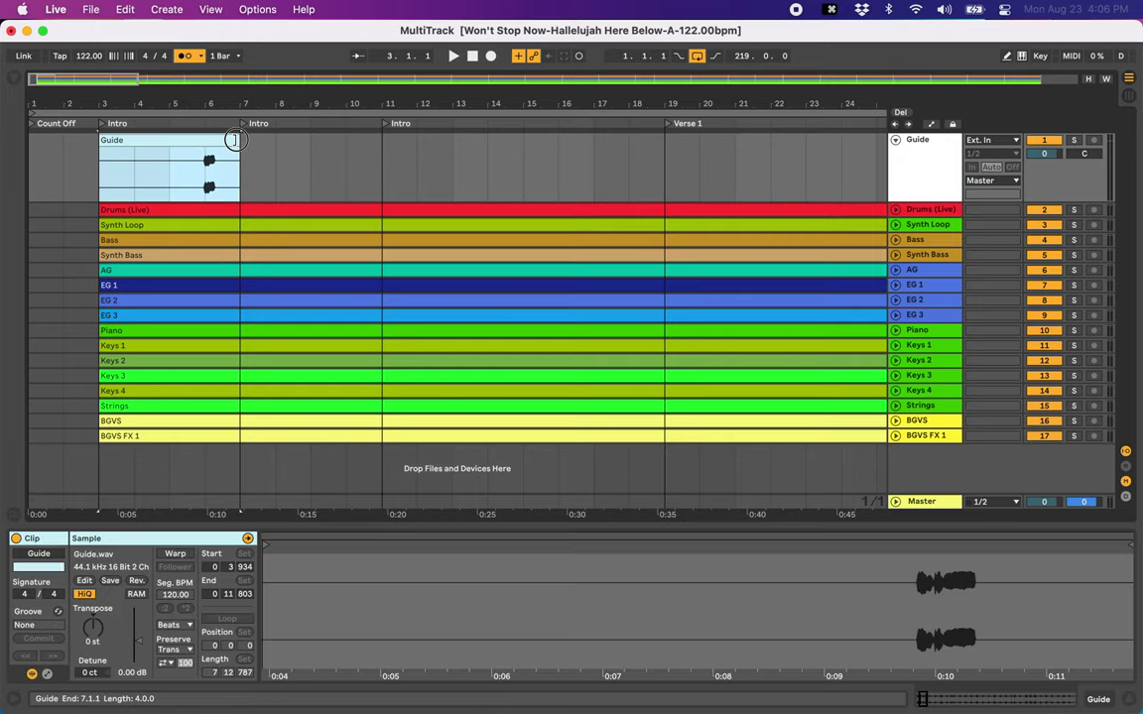
{"action": "left_click_drag", "start_coordinate": [235, 140], "coordinate": [383, 157]}
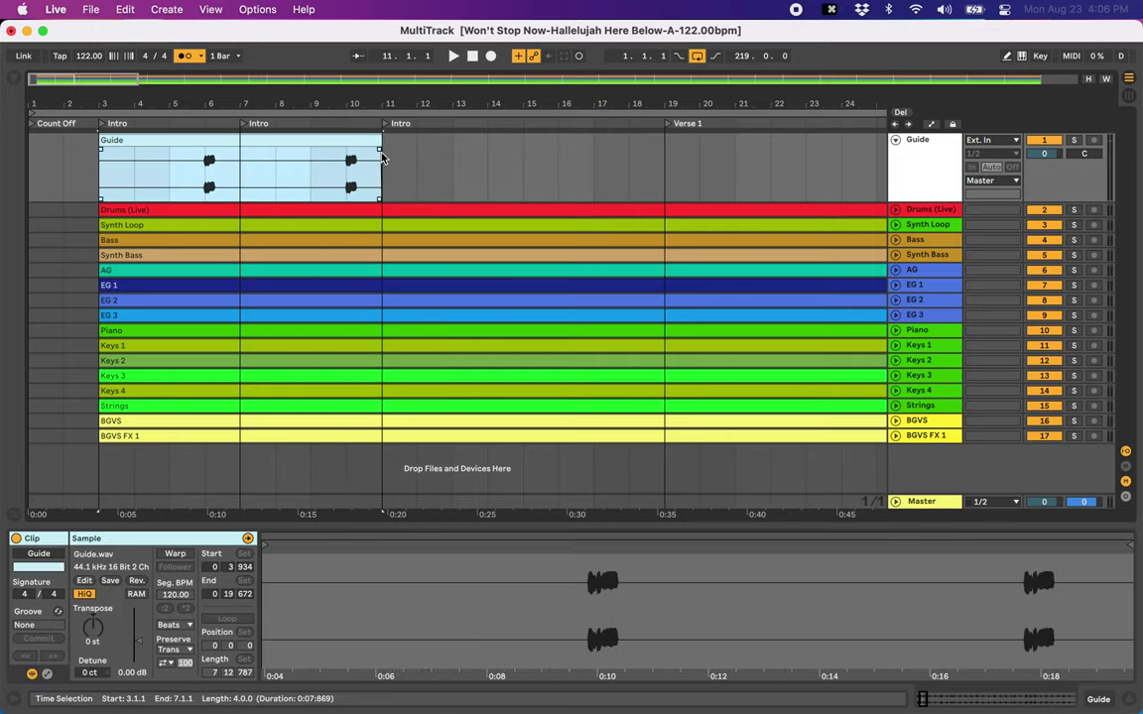
Delete the first Intro section, bars 3 to 7, from the clips on all 17 tracks.
{"action": "left_click_drag", "start_coordinate": [69, 136], "coordinate": [242, 458]}
{"action": "key", "text": "Delete"}
{"action": "left_click", "coordinate": [134, 375]}
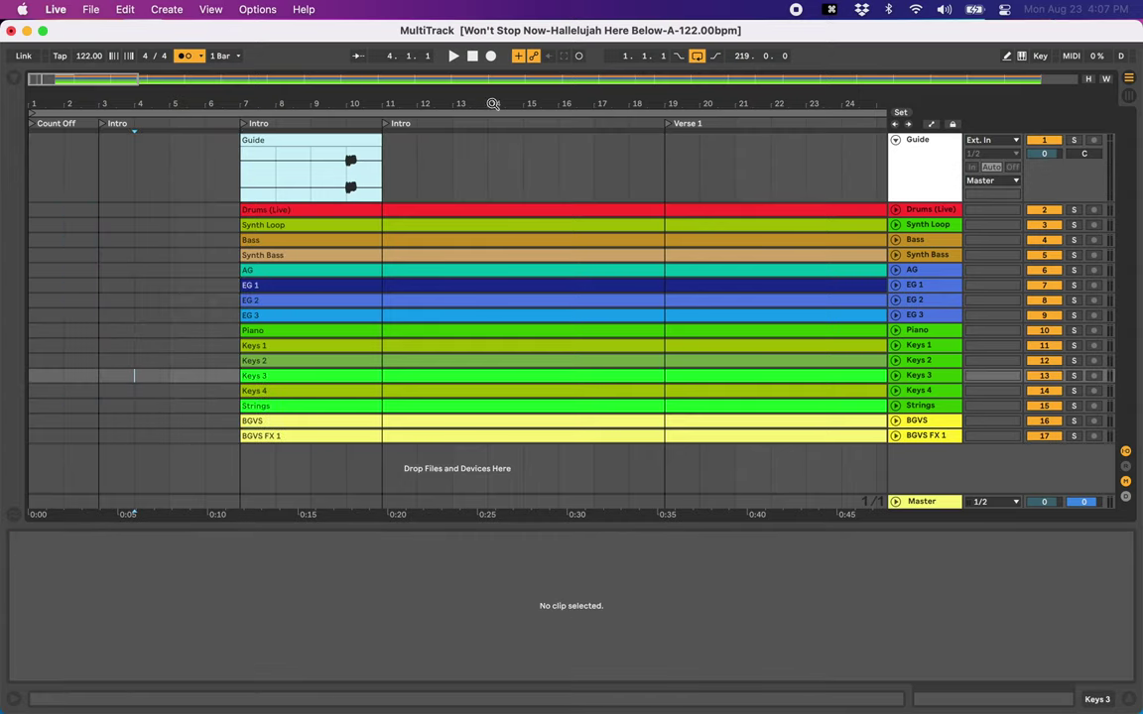
Examine the Guide clip of the second Intro in the arrangement and compare it with scenes 1 to 3 in Session view.
{"action": "left_click", "coordinate": [309, 156]}
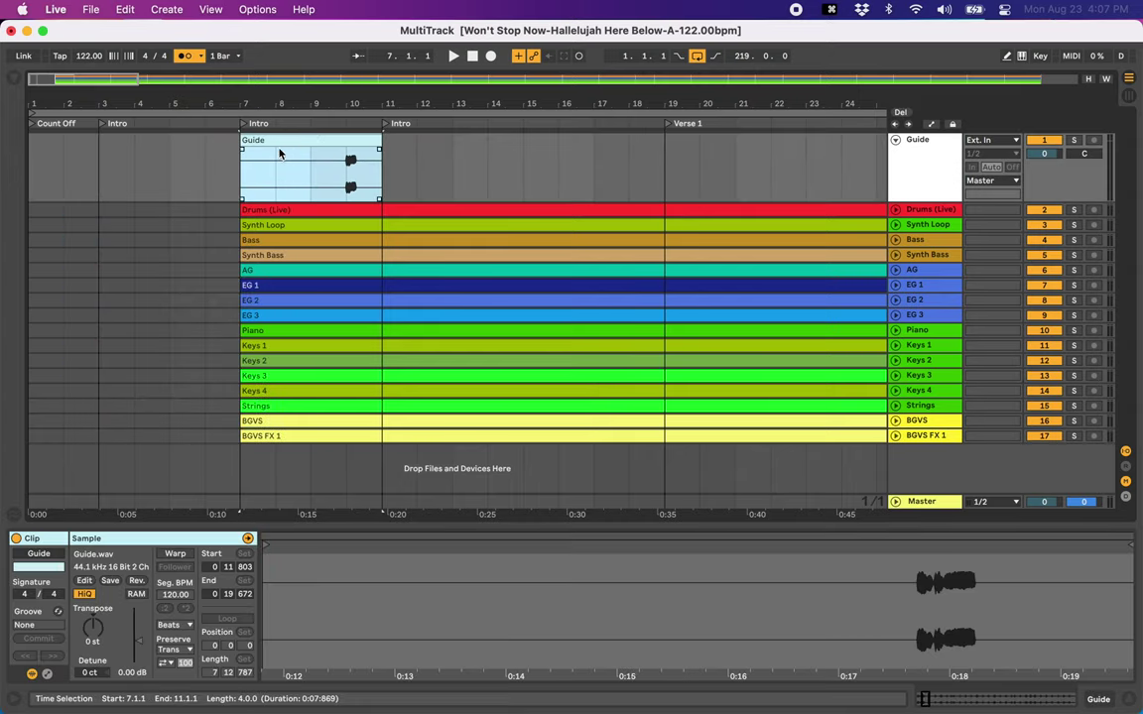
{"action": "left_click", "coordinate": [397, 160]}
{"action": "left_click", "coordinate": [335, 141]}
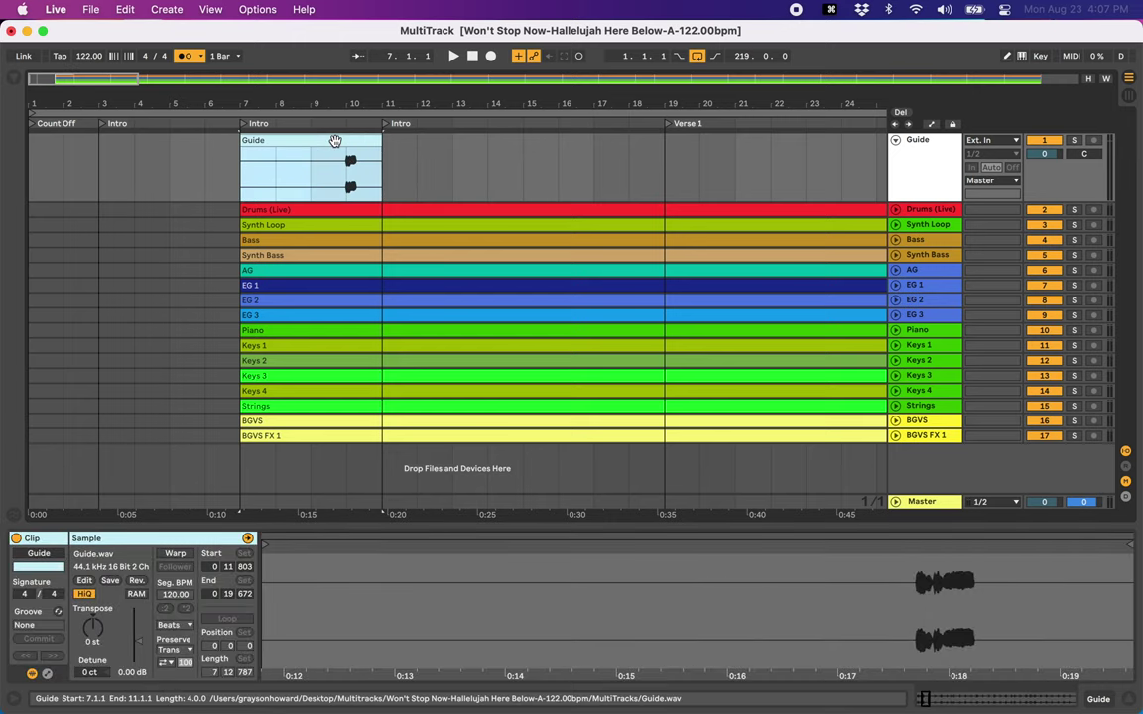
{"action": "key", "text": "Tab"}
{"action": "left_click", "coordinate": [982, 96]}
{"action": "left_click", "coordinate": [979, 109]}
{"action": "left_click", "coordinate": [978, 124]}
{"action": "left_click", "coordinate": [977, 95]}
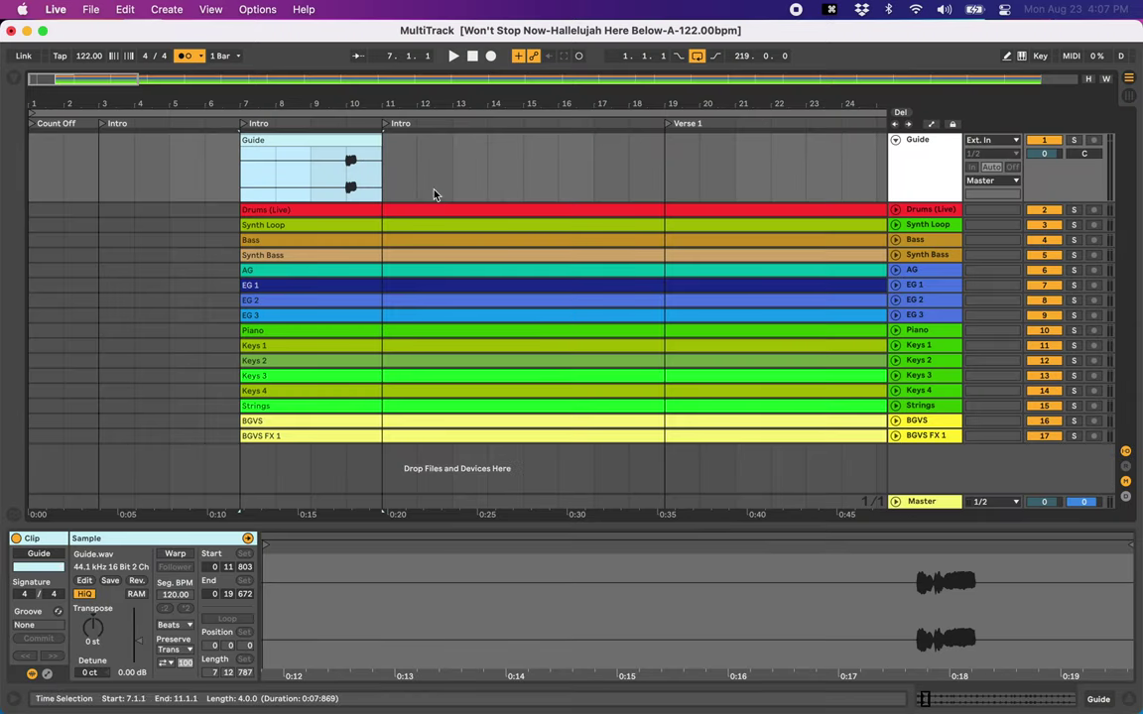
Inspect where the Guide clip starts and ends around the second Intro, alongside the Drums (Live) clip below it.
{"action": "key", "text": "Tab"}
{"action": "left_click", "coordinate": [244, 168]}
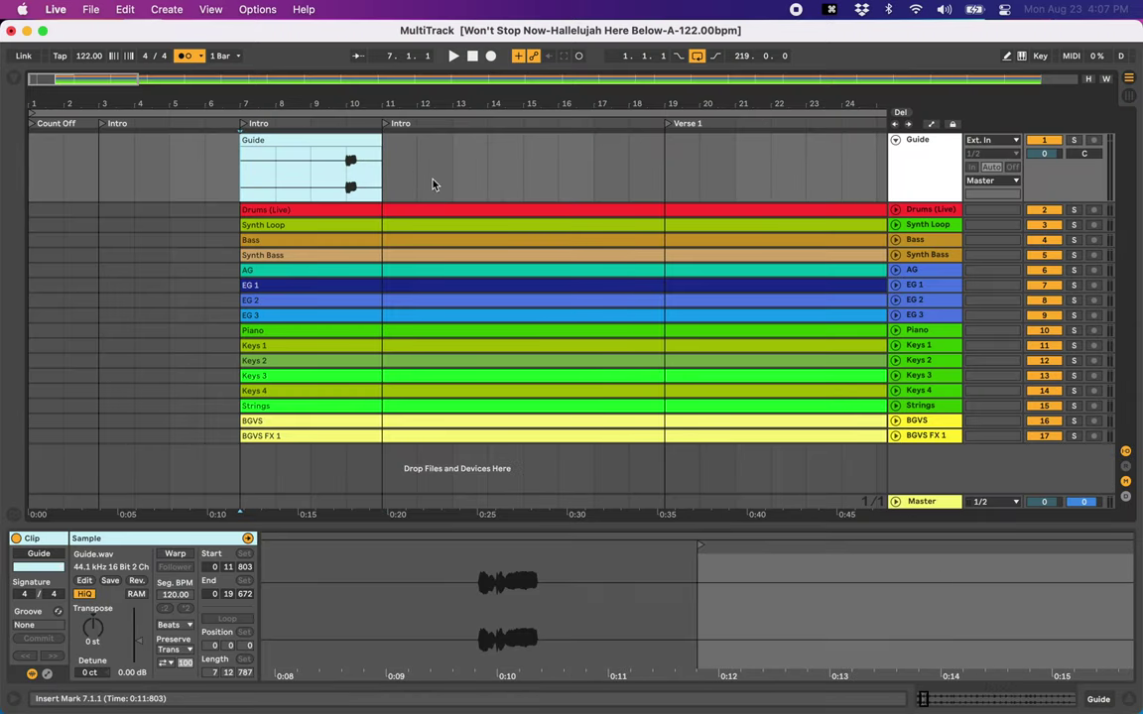
{"action": "left_click", "coordinate": [381, 175]}
{"action": "left_click_drag", "start_coordinate": [237, 179], "coordinate": [390, 181]}
{"action": "left_click", "coordinate": [389, 181]}
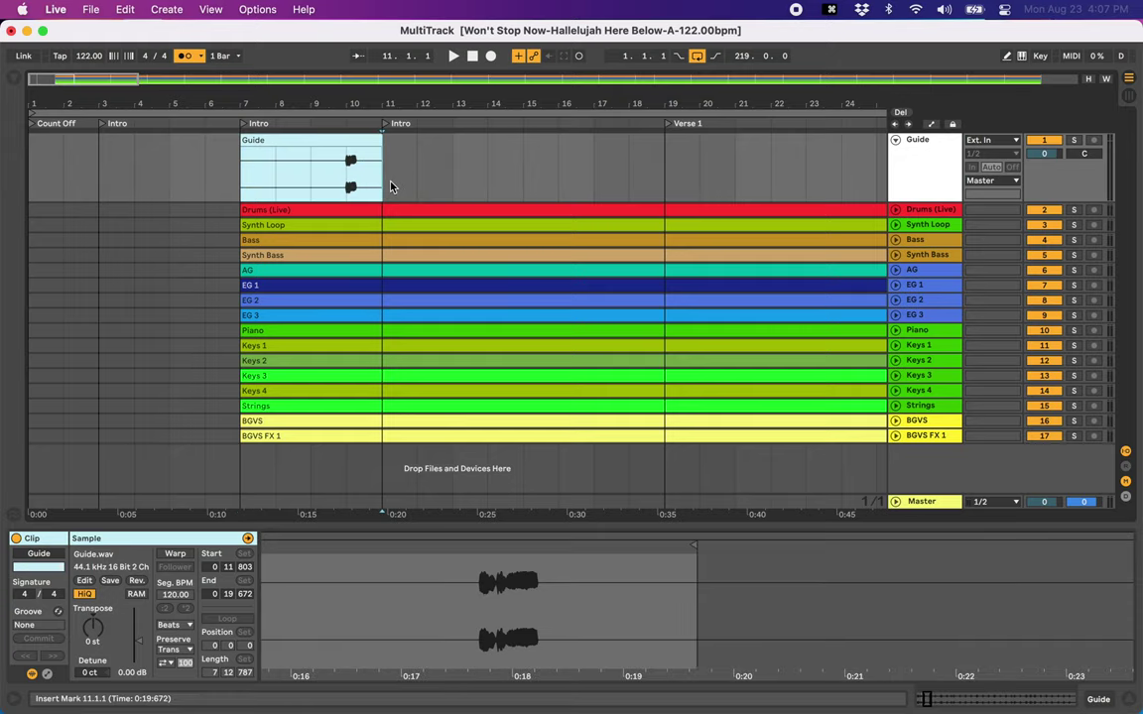
{"action": "left_click", "coordinate": [359, 212]}
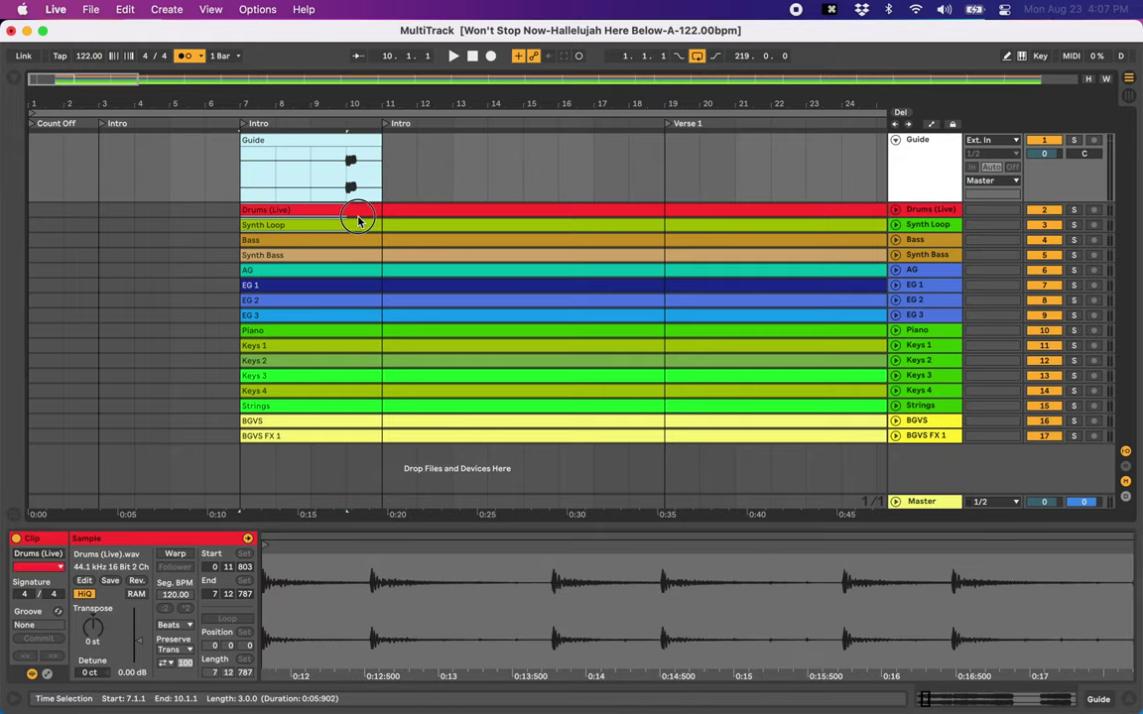
{"action": "left_click", "coordinate": [630, 239], "text": "shift"}
{"action": "left_click", "coordinate": [609, 148]}
{"action": "key", "text": "Tab"}
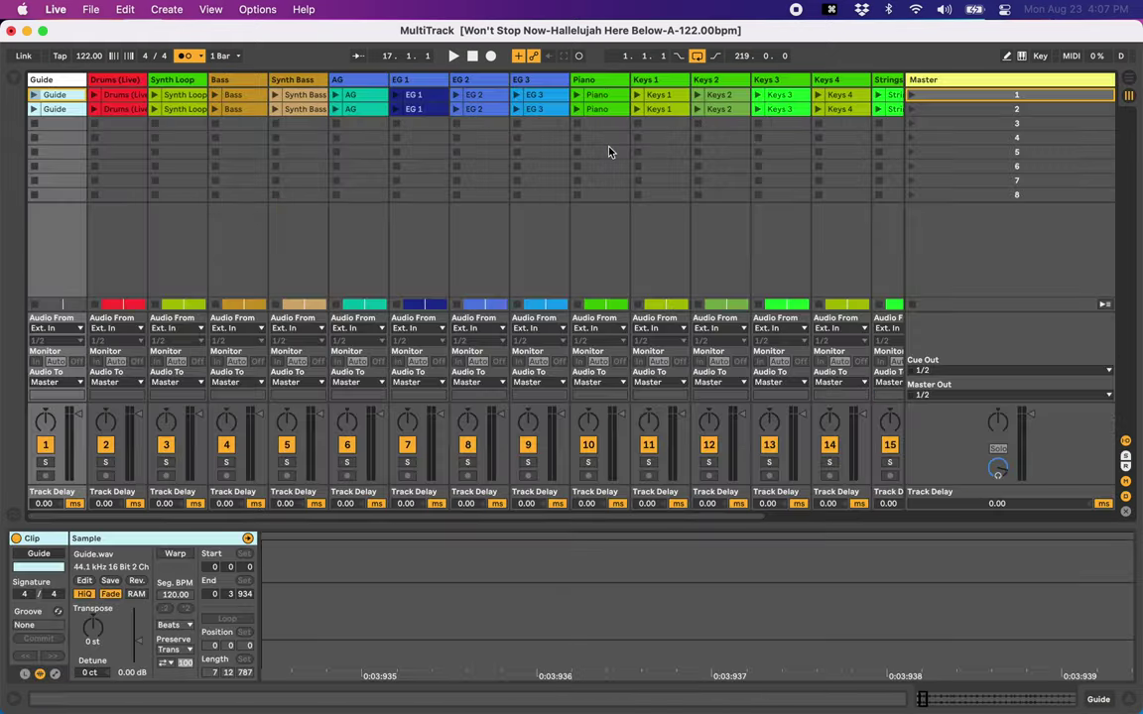
Launch scene 1 and examine its clips, starting with Drums (Live) and Synth Loop.
{"action": "left_click", "coordinate": [911, 95]}
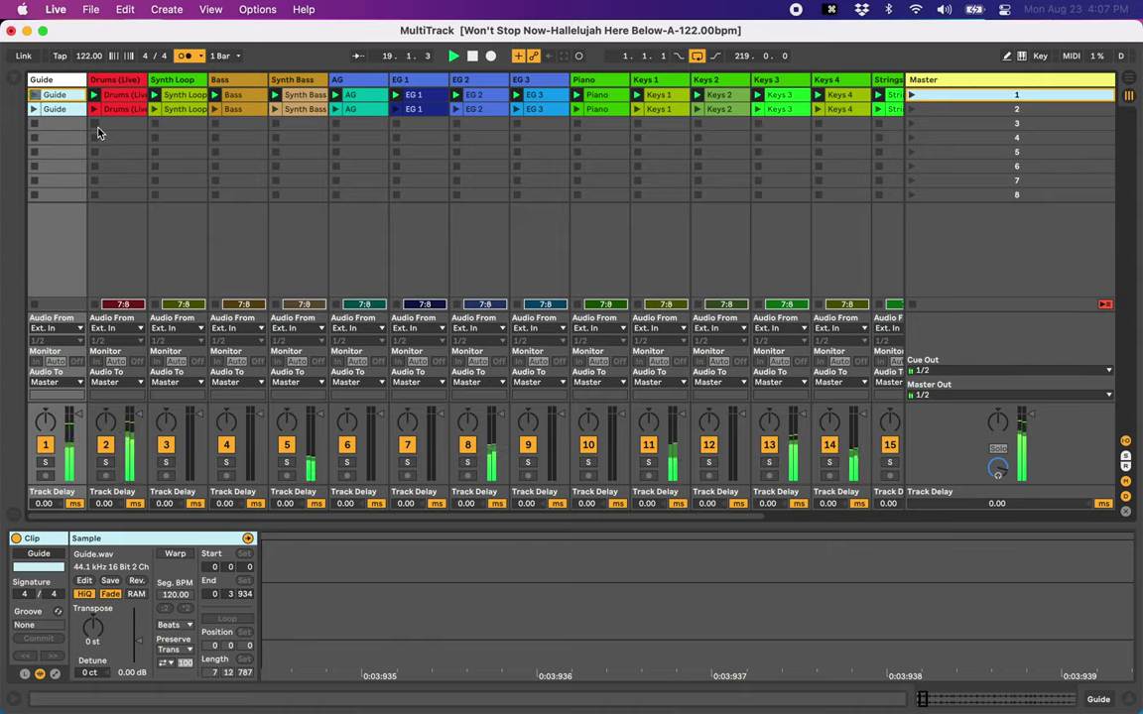
{"action": "left_click", "coordinate": [129, 98]}
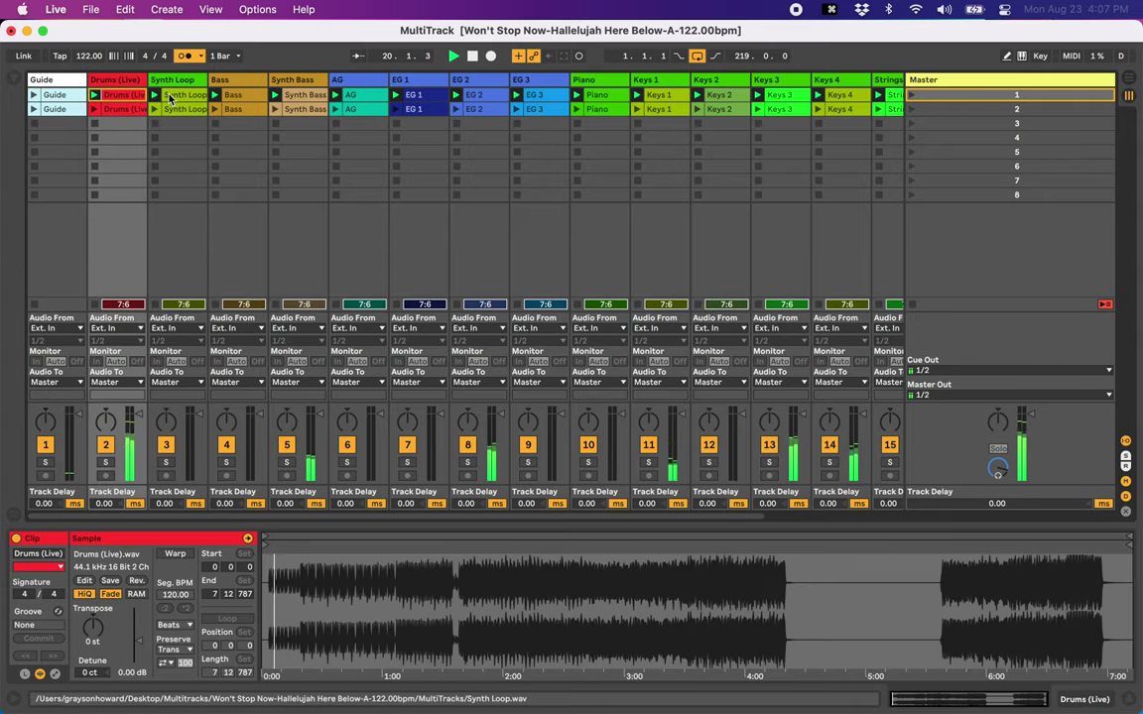
{"action": "left_click", "coordinate": [180, 96]}
{"action": "key", "text": "Right"}
{"action": "key", "text": "Right"}
{"action": "key", "text": "Left"}
{"action": "key", "text": "Left"}
{"action": "key", "text": "Left"}
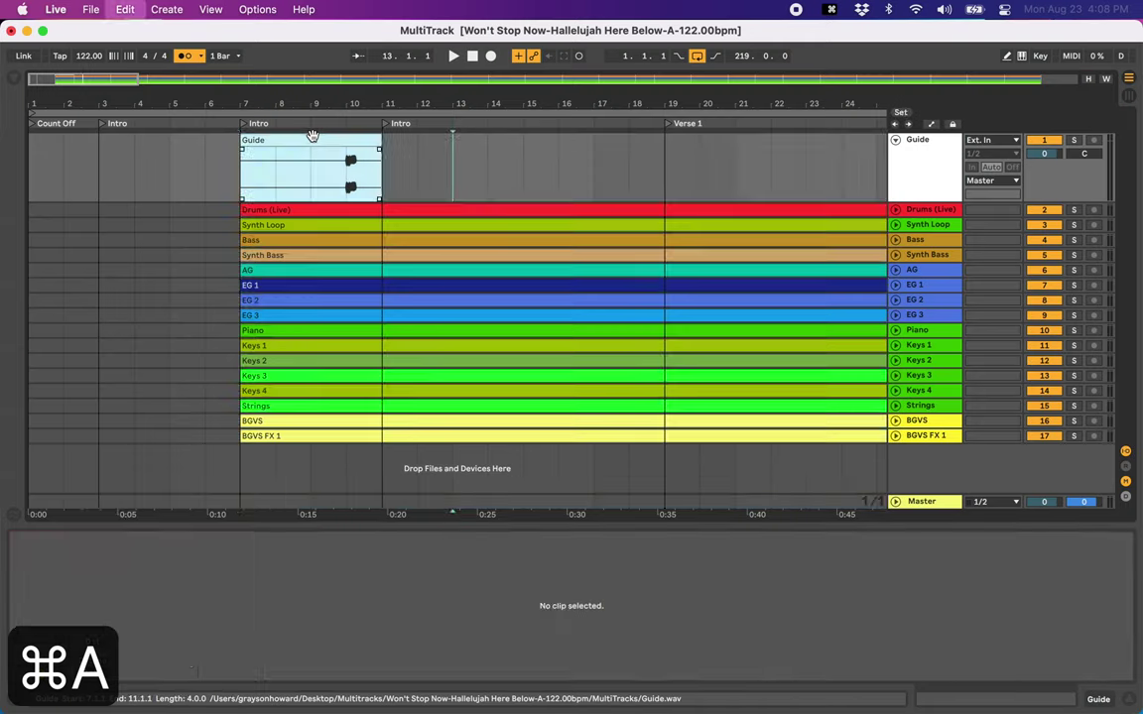
Copy all arrangement clips starting at bar 7 into scene 3 of Session view, beginning with the Guide track.
{"action": "key", "text": "super+a"}
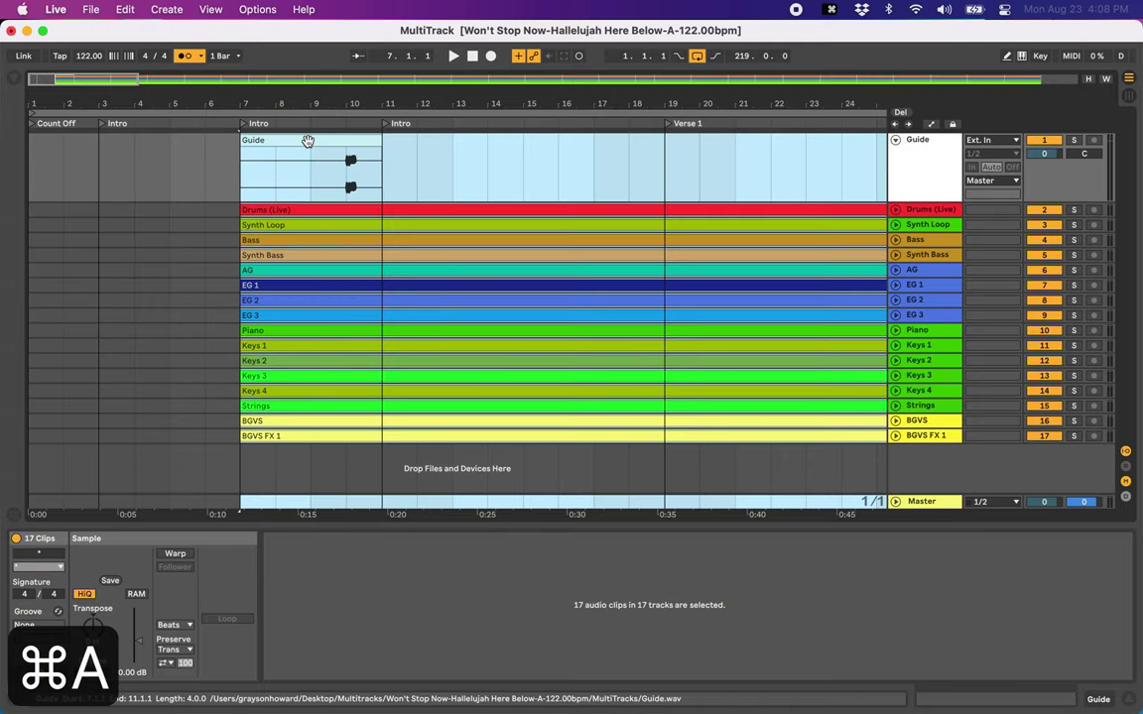
{"action": "left_click_drag", "start_coordinate": [308, 139], "coordinate": [76, 123]}
{"action": "key", "text": "Tab"}
{"action": "key", "text": "Tab"}
Extend the Guide clip to the start of Verse 1 at bar 19, and delete everything before bar 11 on all tracks.
{"action": "left_click", "coordinate": [452, 161]}
{"action": "left_click_drag", "start_coordinate": [375, 141], "coordinate": [646, 153]}
{"action": "left_click_drag", "start_coordinate": [224, 224], "coordinate": [383, 463]}
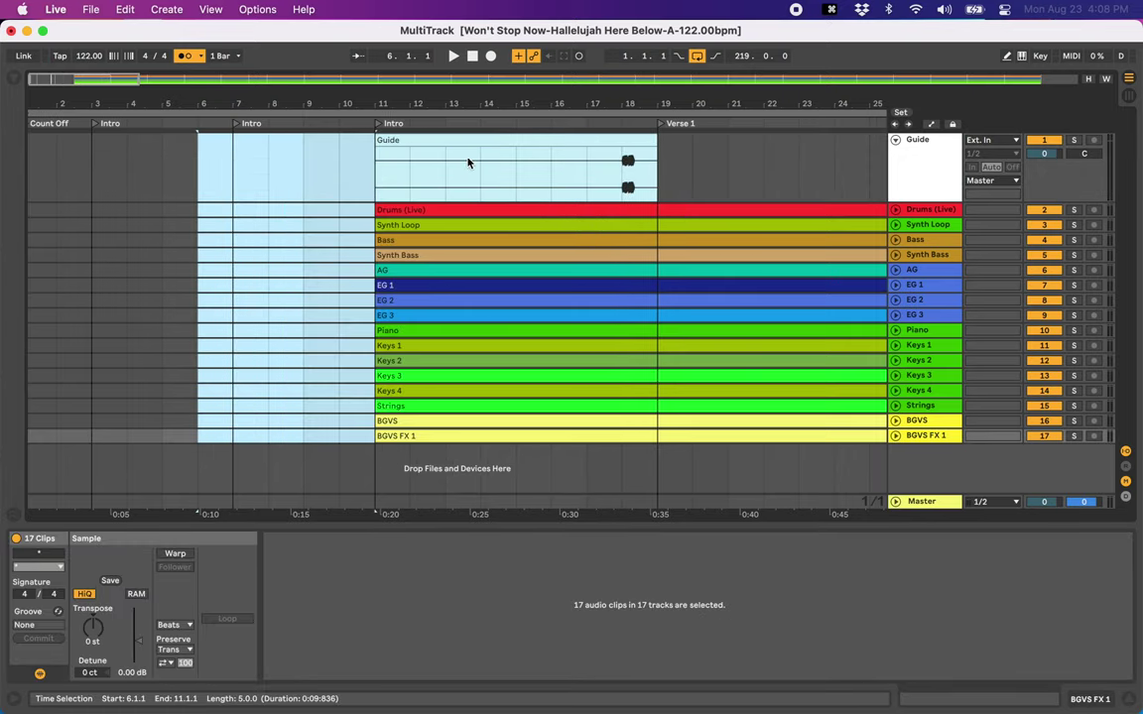
Copy all arrangement clips starting at bar 11 into scene 4 of Session view.
{"action": "key", "text": "super+a"}
{"action": "left_click_drag", "start_coordinate": [452, 140], "coordinate": [91, 156]}
{"action": "key", "text": "Tab"}
{"action": "key", "text": "Tab"}
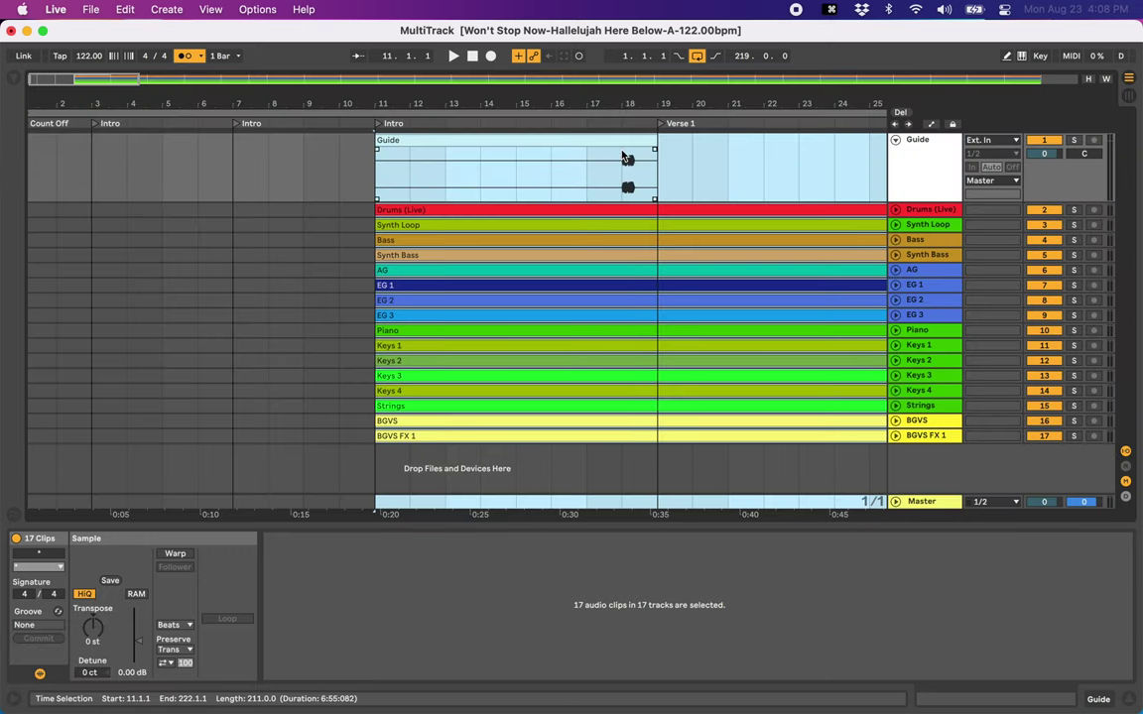
Extend the Guide clip through Verse 1 to bar 27, and remove the preceding Intro section from all tracks.
{"action": "left_click", "coordinate": [675, 172]}
{"action": "scroll", "coordinate": [677, 170], "scroll_direction": "down", "scroll_amount": 5}
{"action": "scroll", "coordinate": [673, 169], "scroll_direction": "right", "scroll_amount": 3}
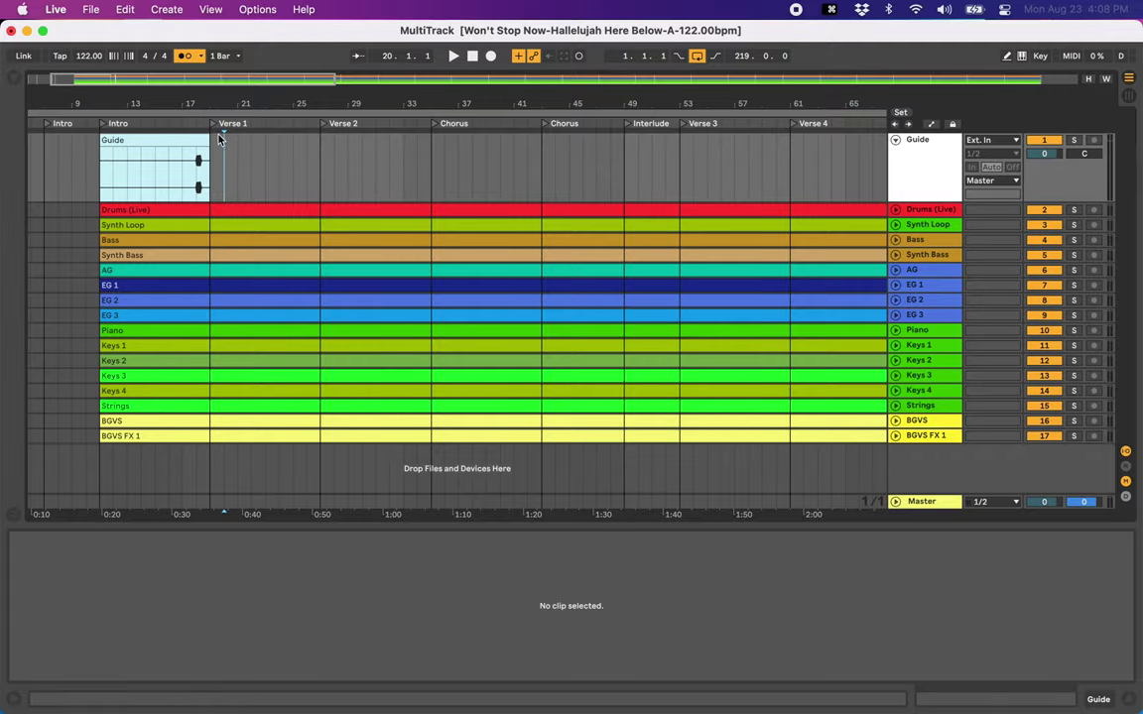
{"action": "left_click_drag", "start_coordinate": [217, 139], "coordinate": [320, 139]}
{"action": "key", "text": "super+a"}
{"action": "left_click_drag", "start_coordinate": [100, 140], "coordinate": [210, 140]}
Repeat the Guide extension, section removal and clip copying from Verse 2 onward until the Session view scenes are filled through scene 15.
{"action": "left_click_drag", "start_coordinate": [321, 140], "coordinate": [430, 140]}
{"action": "key", "text": "super+a"}
{"action": "left_click_drag", "start_coordinate": [210, 139], "coordinate": [462, 141]}
{"action": "scroll", "coordinate": [373, 143], "scroll_direction": "right", "scroll_amount": 2}
{"action": "key", "text": "super+a"}
{"action": "key", "text": "Tab"}
{"action": "key", "text": "Tab"}
{"action": "key", "text": "Tab"}
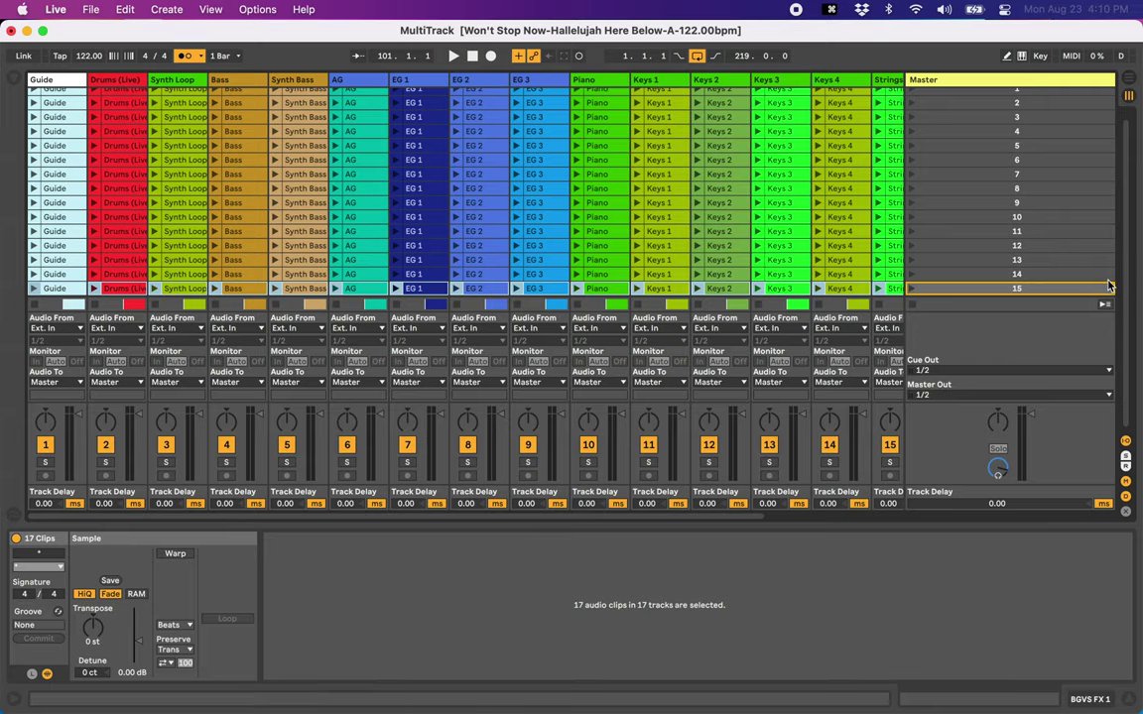
Extend the Guide clip through the next Bridge to bar 117, and delete the Bridge at bars 101 to 109 from all tracks.
{"action": "key", "text": "Tab"}
{"action": "left_click", "coordinate": [693, 165]}
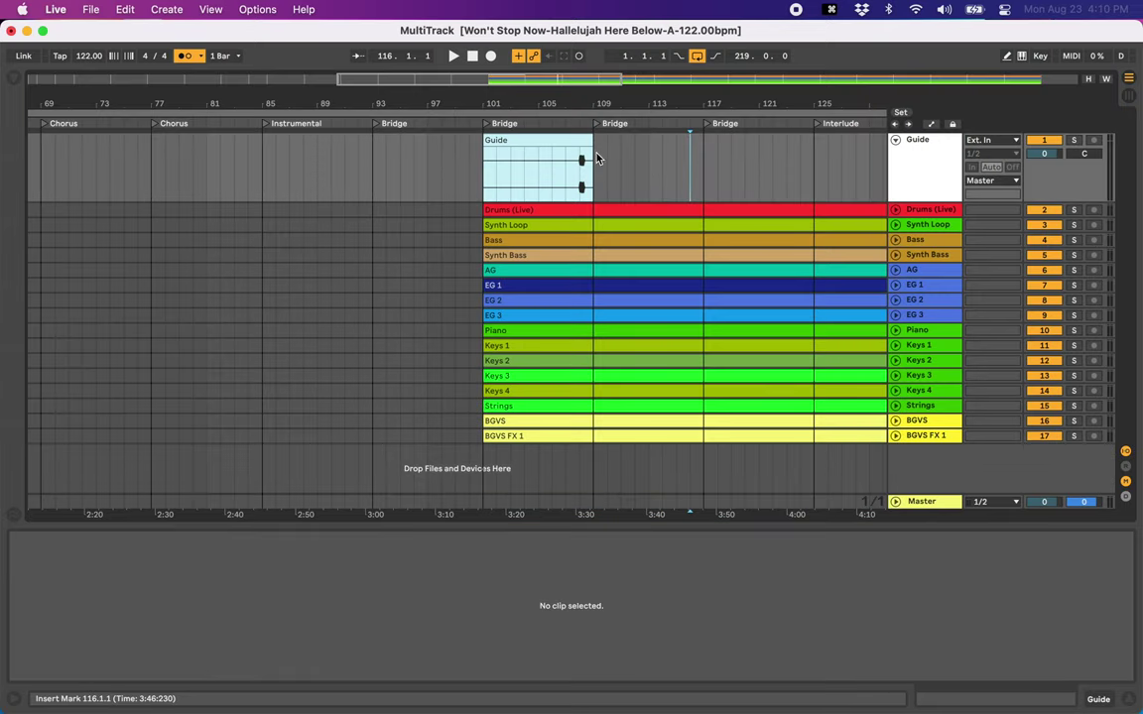
{"action": "left_click_drag", "start_coordinate": [593, 143], "coordinate": [704, 147]}
{"action": "left_click_drag", "start_coordinate": [428, 171], "coordinate": [590, 459]}
{"action": "key", "text": "Delete"}
Copy all arrangement clips starting at bar 109 into scene 16 of Session view.
{"action": "key", "text": "super+a"}
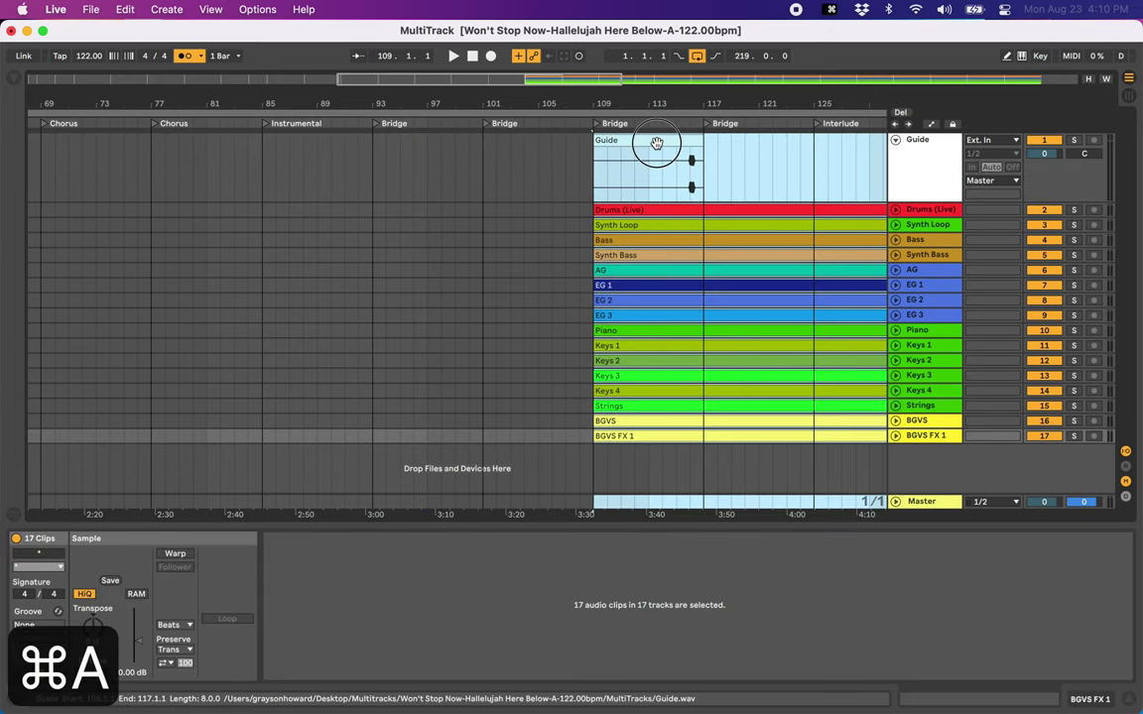
{"action": "key", "text": "Tab"}
{"action": "left_click_drag", "start_coordinate": [142, 286], "coordinate": [69, 299]}
{"action": "scroll", "coordinate": [653, 331], "scroll_direction": "right", "scroll_amount": 2}
Insert a series of empty scenes below scene 16.
{"action": "left_click", "coordinate": [1023, 292]}
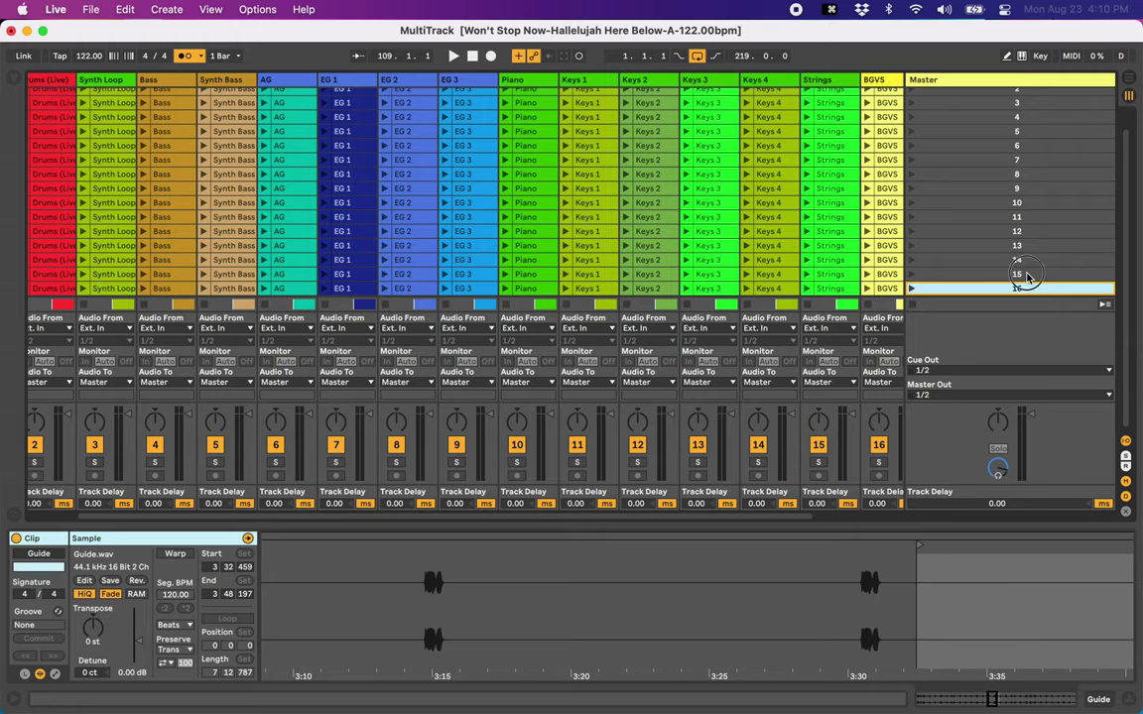
{"action": "scroll", "coordinate": [1022, 295], "scroll_direction": "left", "scroll_amount": 2}
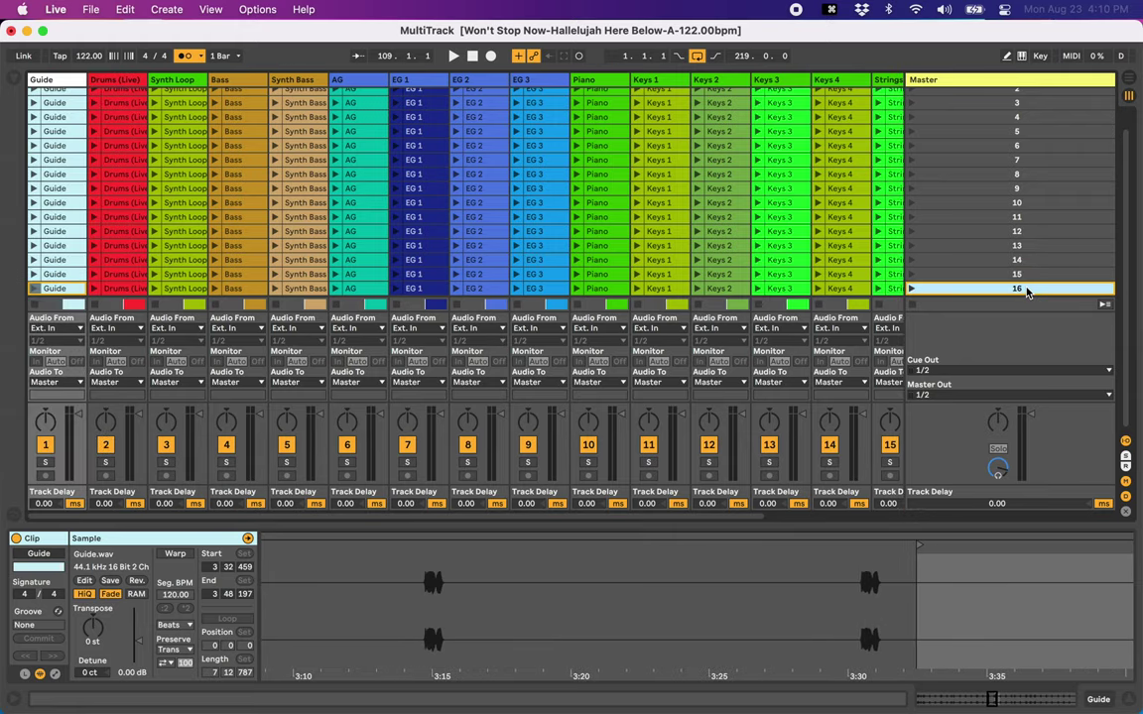
{"action": "key", "text": "super+i"}
{"action": "key", "text": "super+i"}
{"action": "key", "text": "super+i"}
{"action": "key", "text": "super+i"}
{"action": "key", "text": "super+i"}
{"action": "key", "text": "super+i"}
{"action": "key", "text": "super+i"}
{"action": "key", "text": "super+i"}
{"action": "key", "text": "super+i"}
{"action": "key", "text": "super+i"}
{"action": "key", "text": "super+i"}
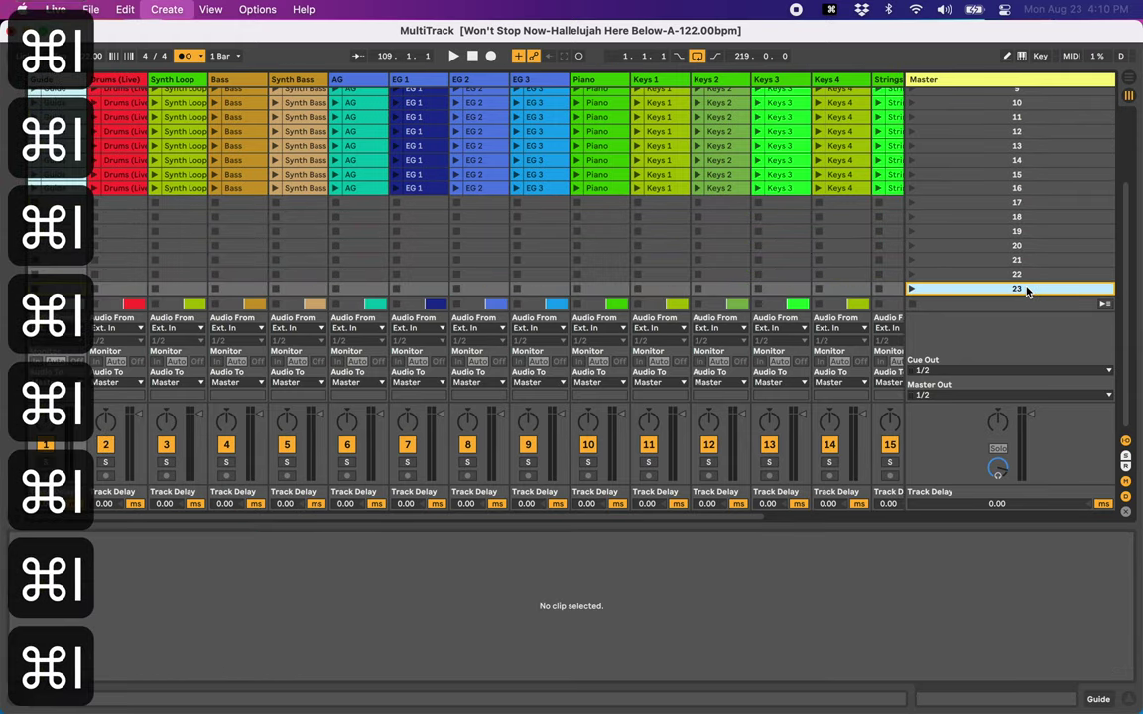
{"action": "key", "text": "super+i"}
{"action": "key", "text": "super+i"}
Cut the arrangement to the Bridge starting at bar 117 with the Guide ending at bar 125, and copy all clips into scene 17.
{"action": "key", "text": "Tab"}
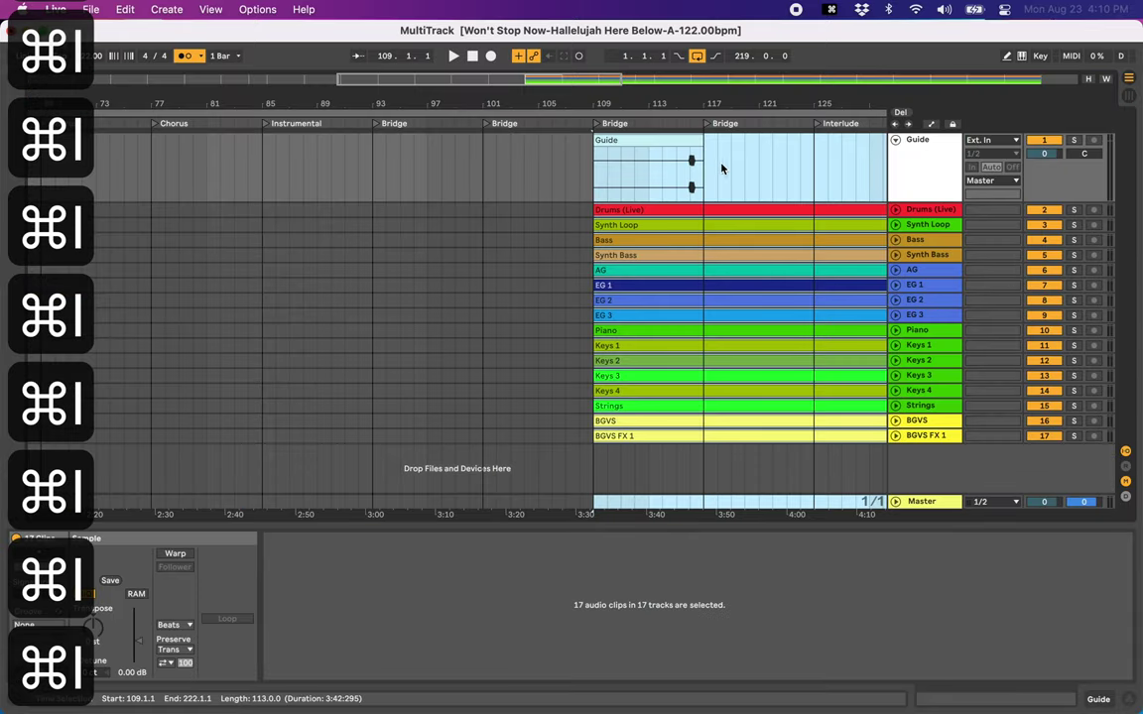
{"action": "left_click_drag", "start_coordinate": [704, 140], "coordinate": [459, 148]}
{"action": "key", "text": "super+a"}
{"action": "key", "text": "Tab"}
Repeat the Guide extension, trimming and clip copying from the Interlude to the Vamp at bar 153, filling scenes 18 to 22.
{"action": "left_click_drag", "start_coordinate": [439, 140], "coordinate": [508, 140]}
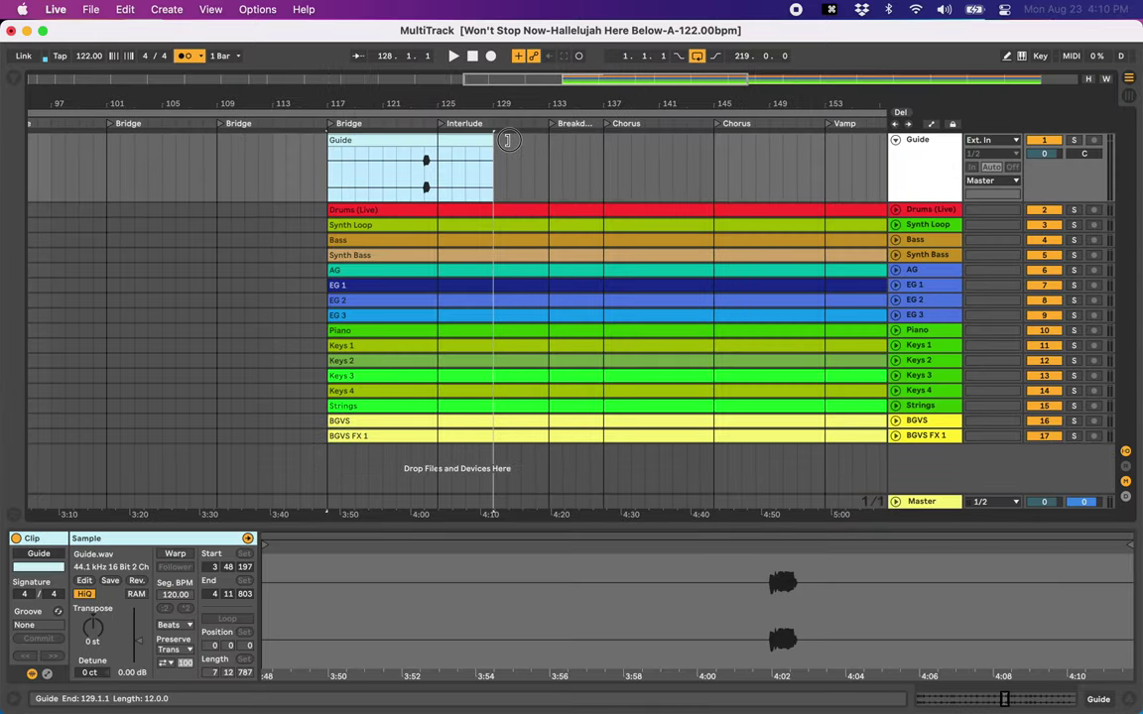
{"action": "key", "text": "Tab"}
{"action": "key", "text": "super+a"}
{"action": "key", "text": "Tab"}
{"action": "key", "text": "Tab"}
{"action": "key", "text": "Tab"}
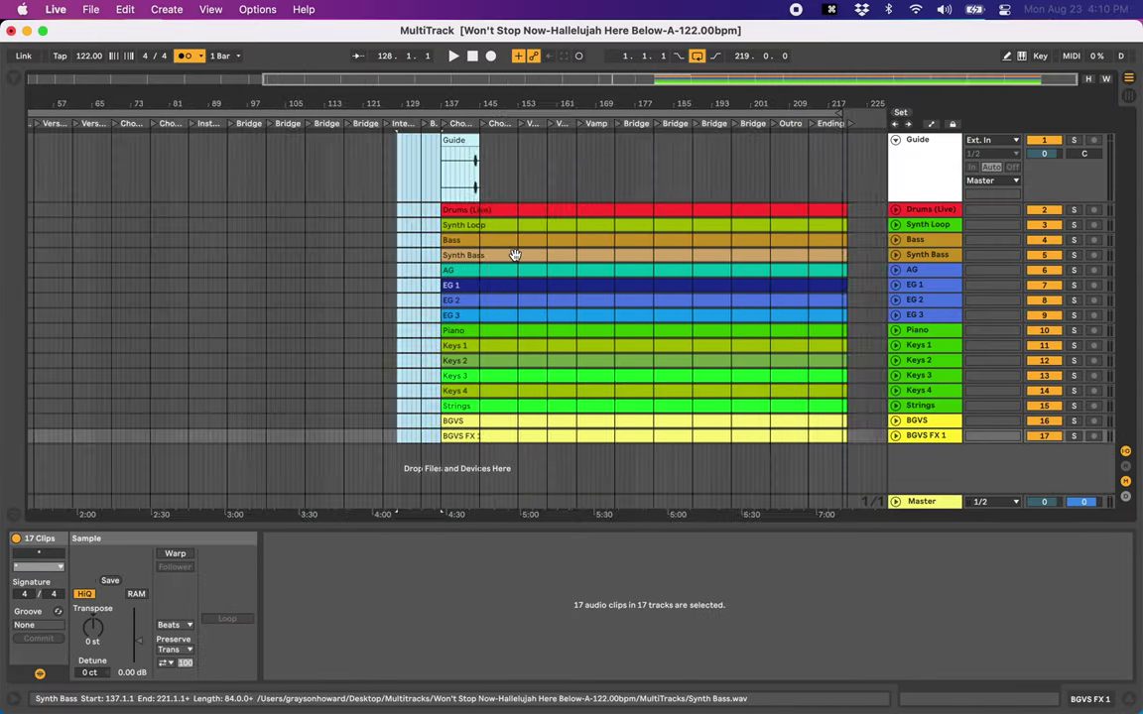
{"action": "key", "text": "Tab"}
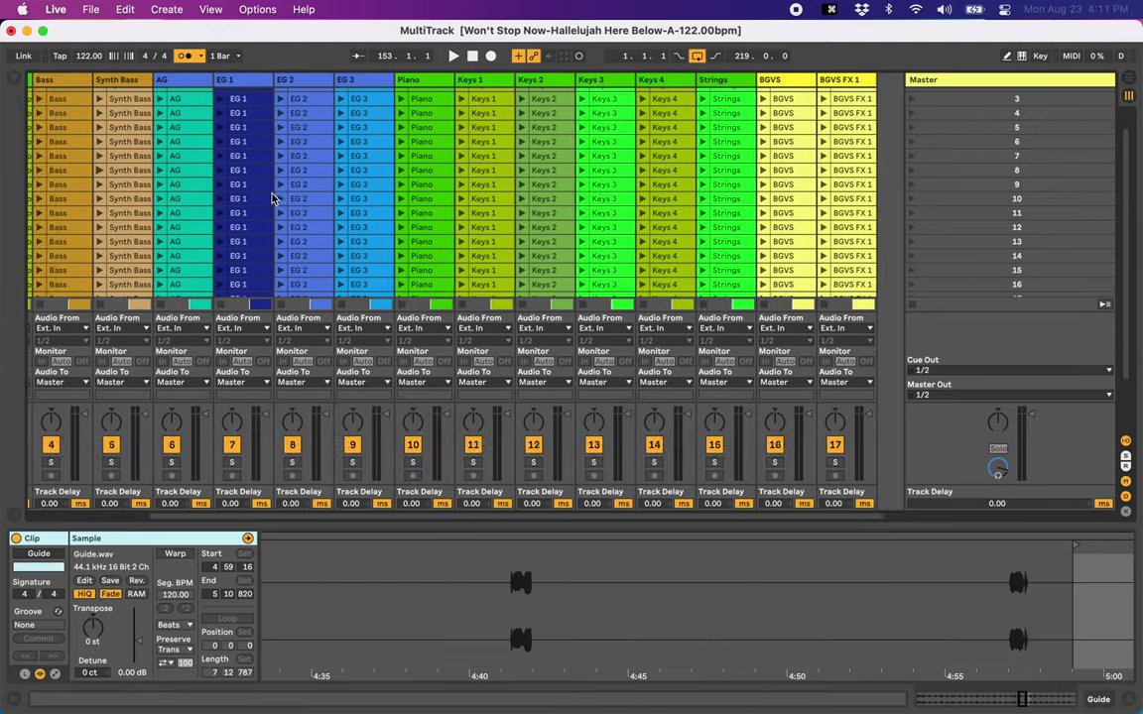
Hide the clip detail view to give the scene grid enough room for all 22 scenes.
{"action": "scroll", "coordinate": [274, 198], "scroll_direction": "right", "scroll_amount": 1}
{"action": "key", "text": "alt+super+l"}
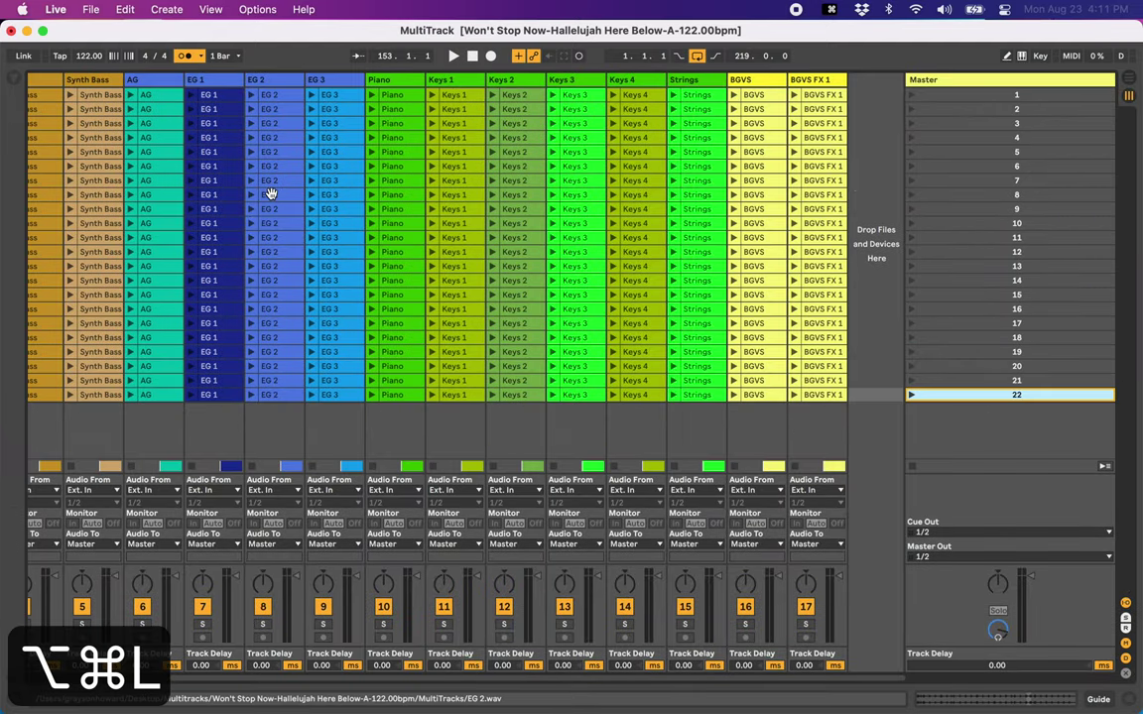
{"action": "scroll", "coordinate": [272, 197], "scroll_direction": "left", "scroll_amount": 3}
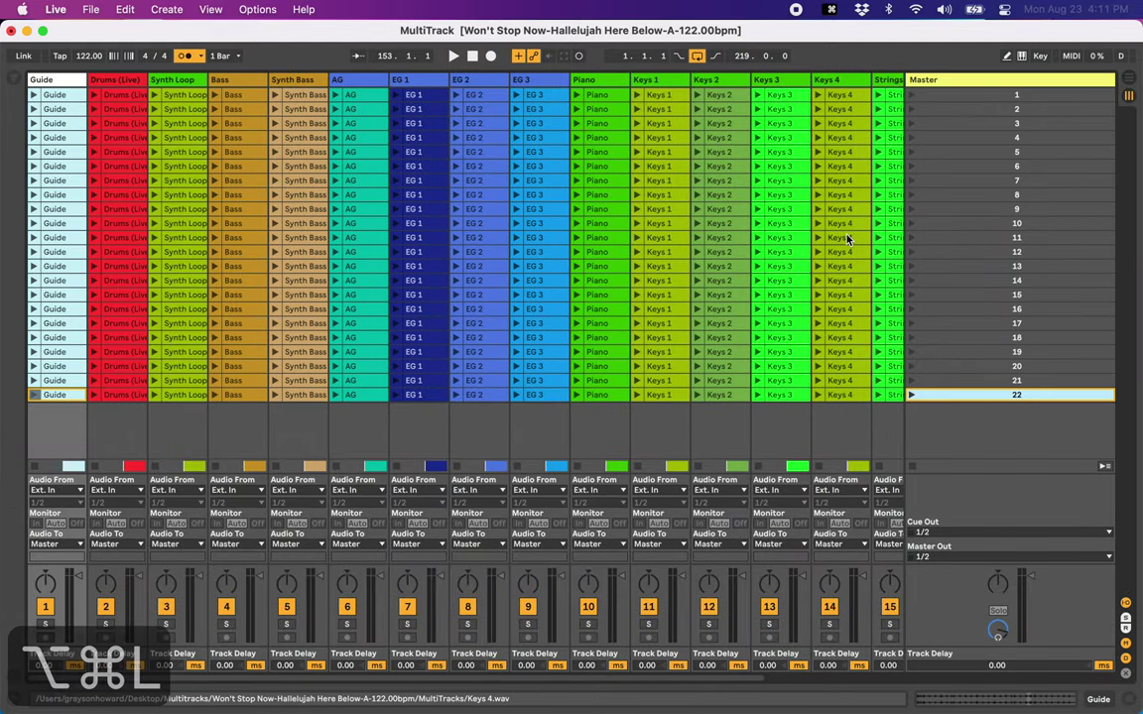
{"action": "key", "text": "alt+super+l"}
{"action": "key", "text": "alt+super+l"}
{"action": "key", "text": "alt+super+l"}
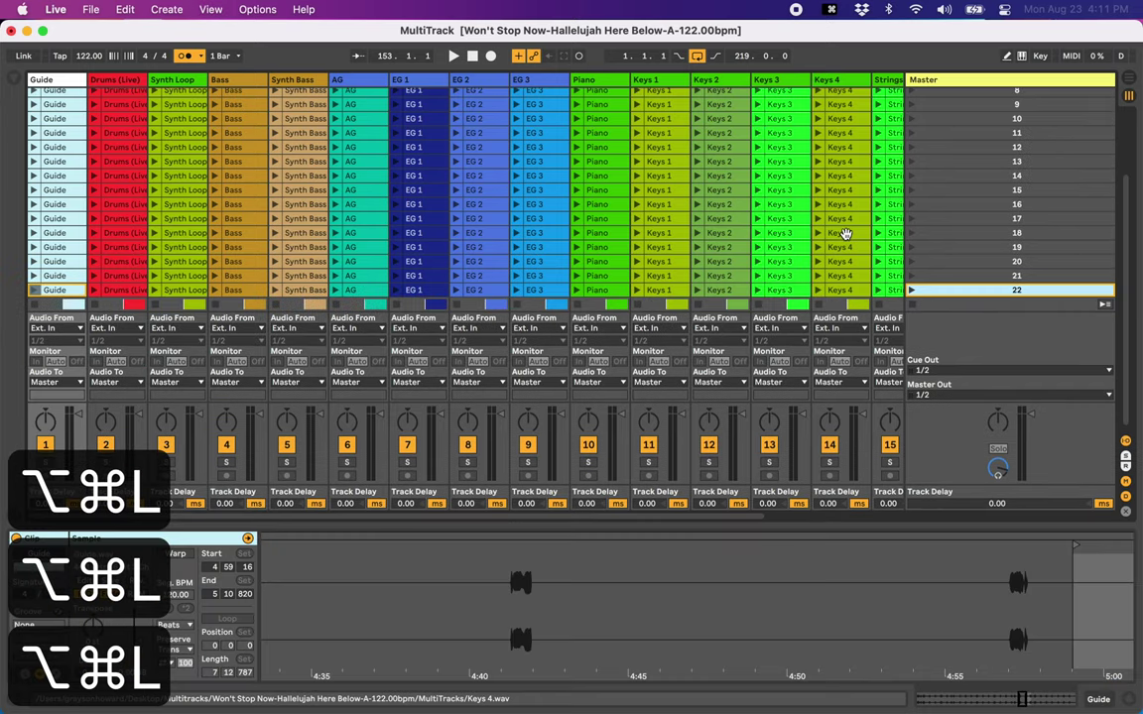
{"action": "key", "text": "alt+super+l"}
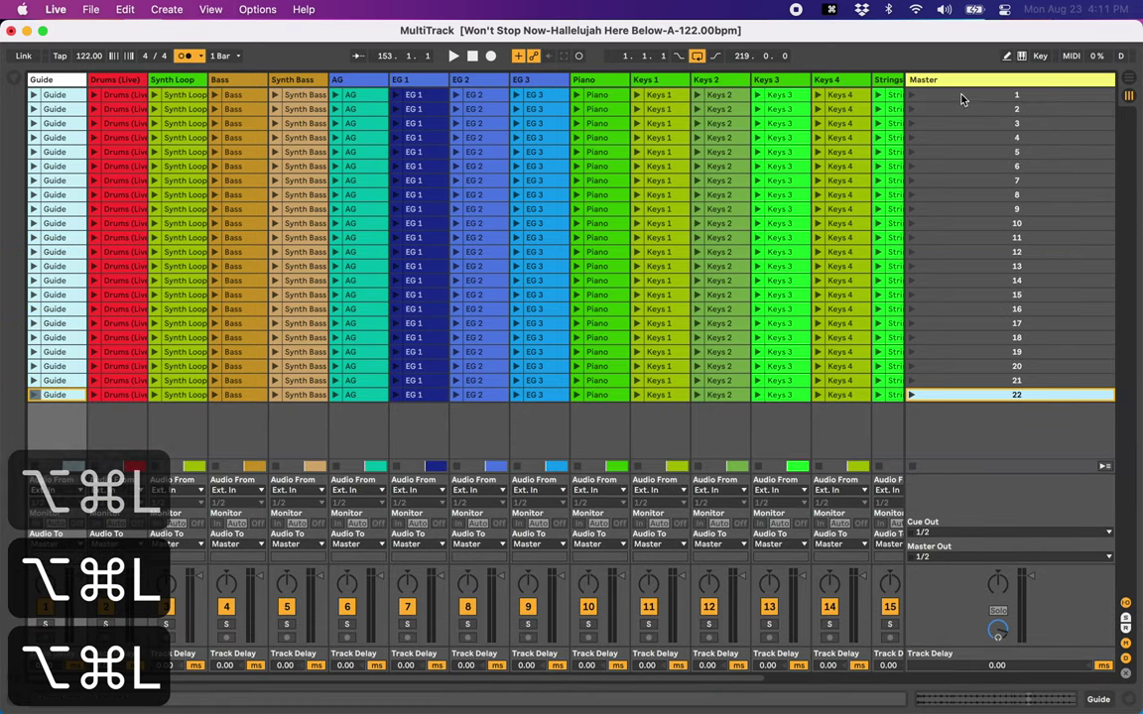
Rename the first scene as "Won't Stop Now (A) - 122bpm 4/4".
{"action": "left_click", "coordinate": [962, 95]}
{"action": "scroll", "coordinate": [785, 116], "scroll_direction": "right", "scroll_amount": 5}
{"action": "scroll", "coordinate": [786, 104], "scroll_direction": "left", "scroll_amount": 5}
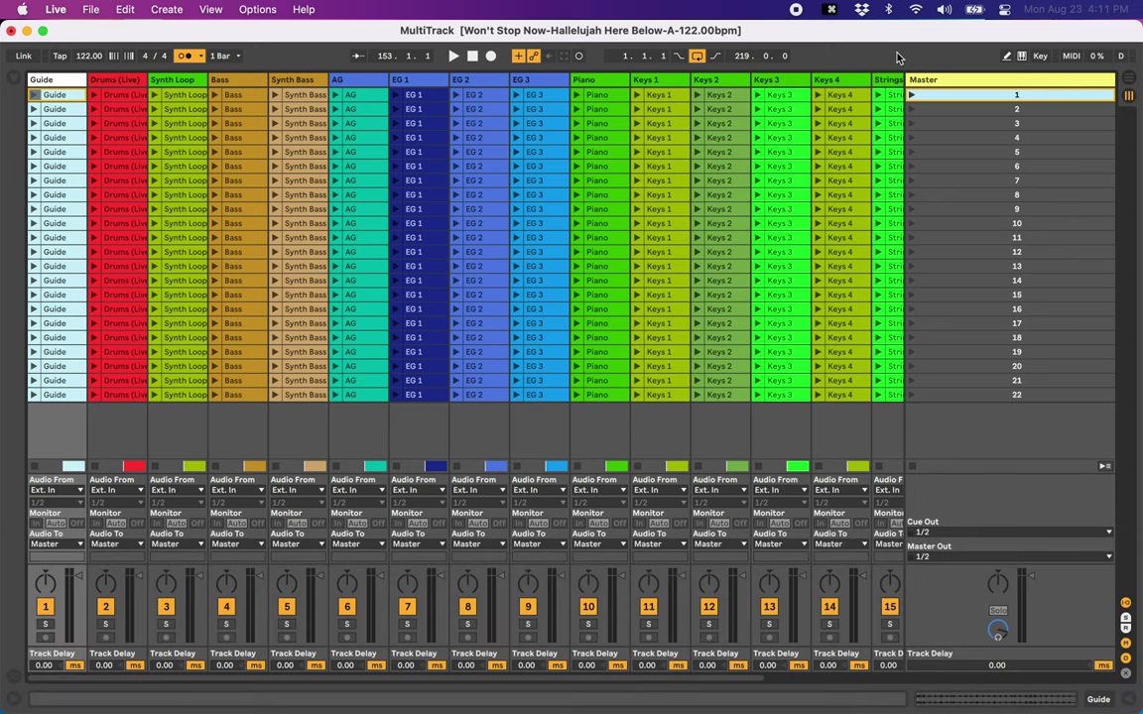
{"action": "key", "text": "super+r"}
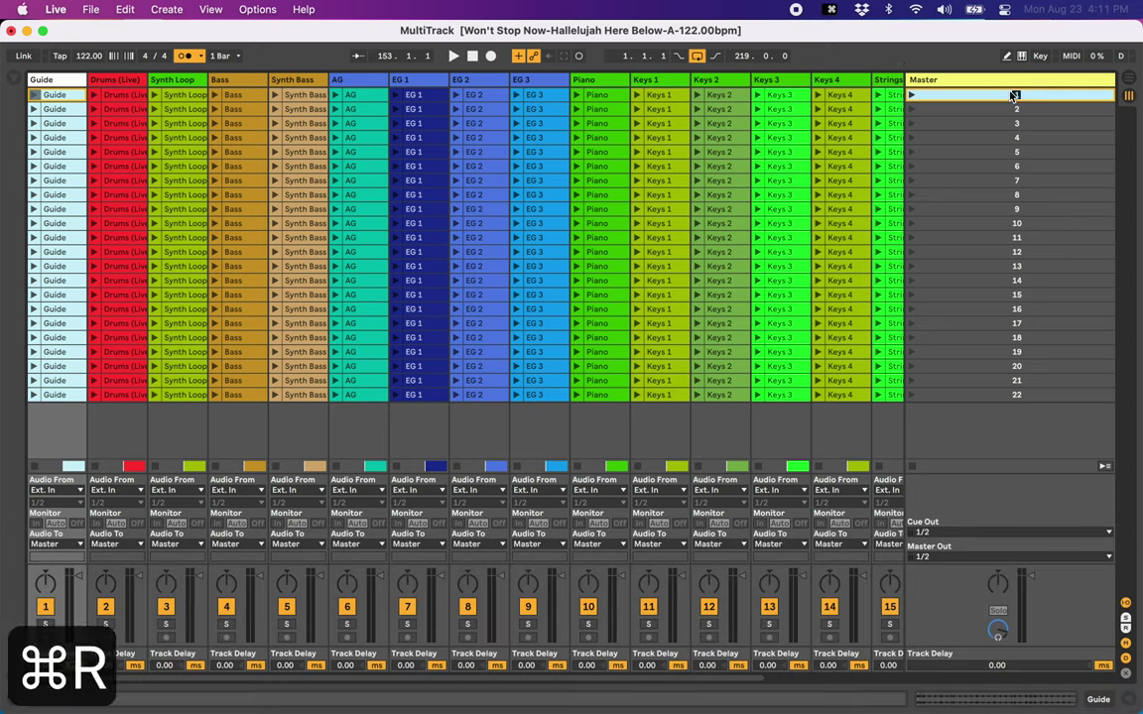
{"action": "type", "text": "Won't Stop"}
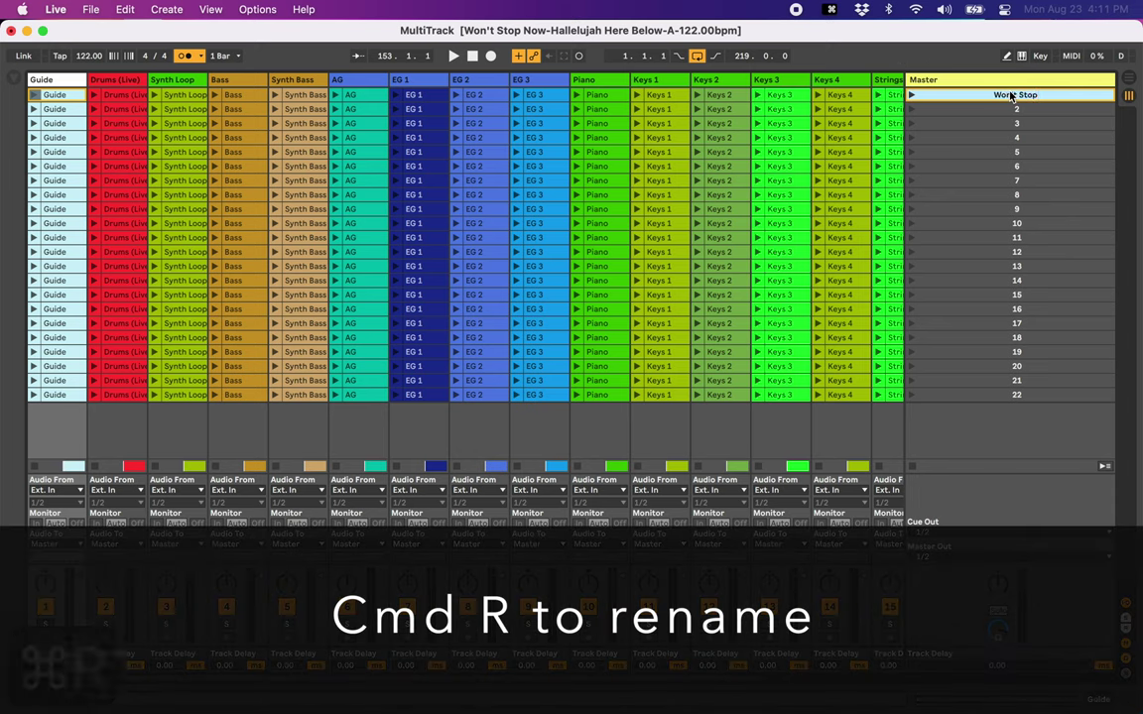
{"action": "type", "text": "Now ("}
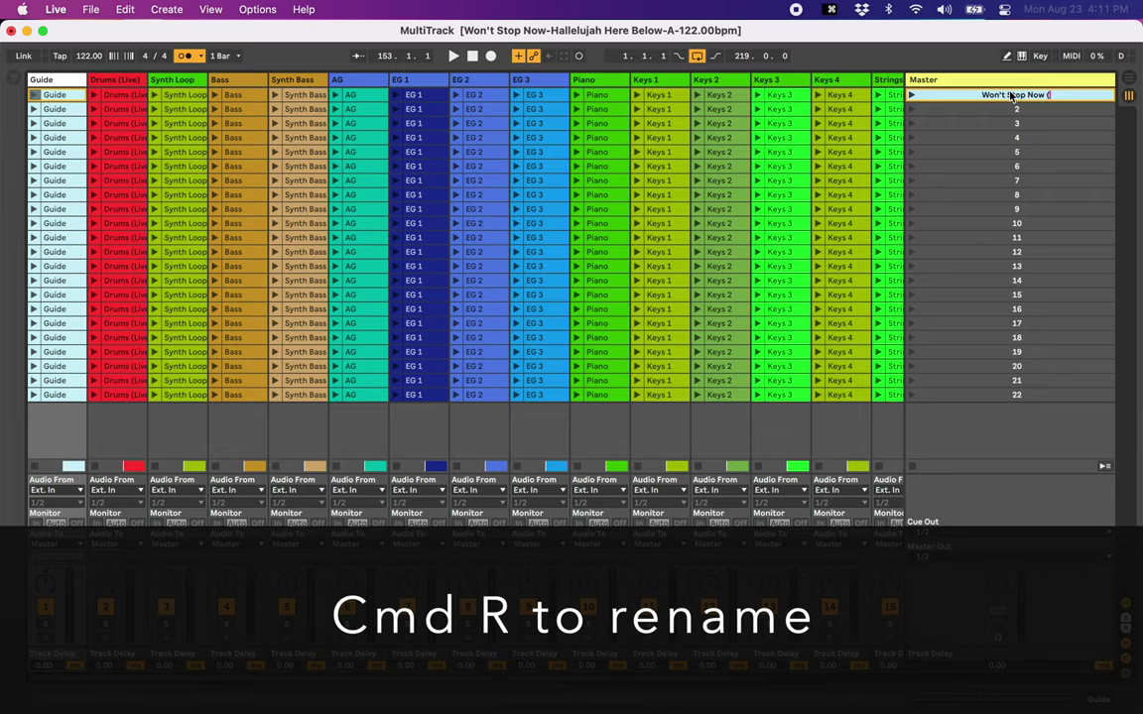
{"action": "type", "text": "A) -"}
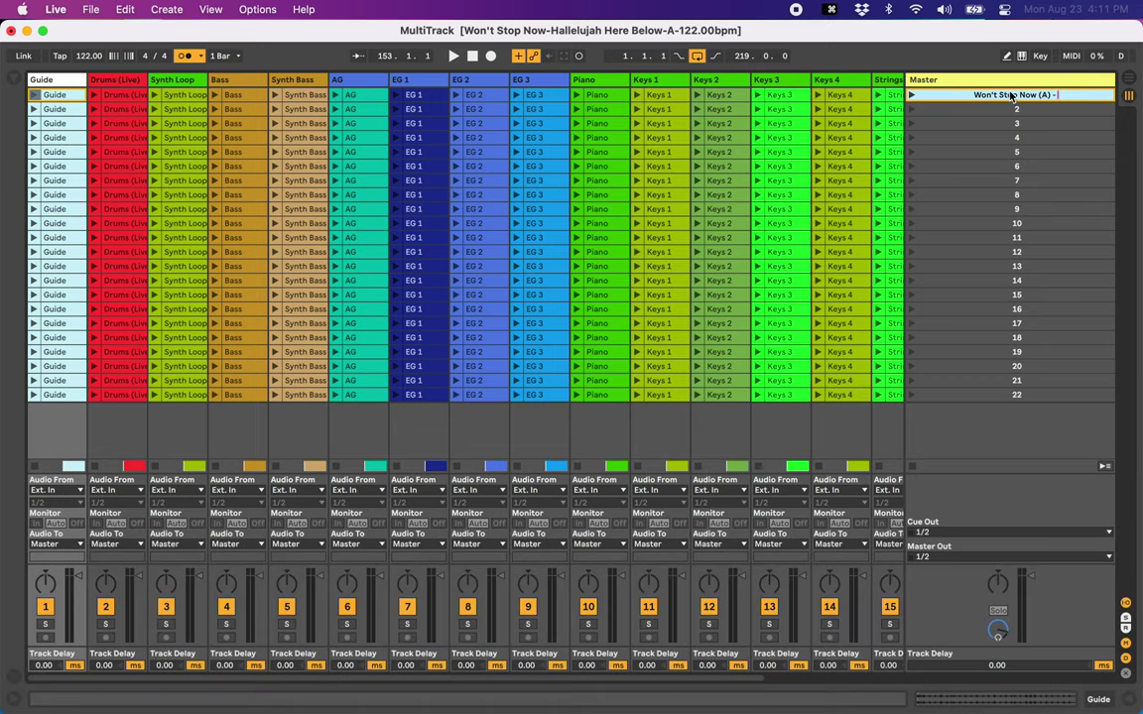
{"action": "type", "text": "122bpm"}
{"action": "type", "text": "4/4"}
{"action": "key", "text": "Return"}
Launch the first scene to test its playback across the tracks.
{"action": "left_click", "coordinate": [901, 96]}
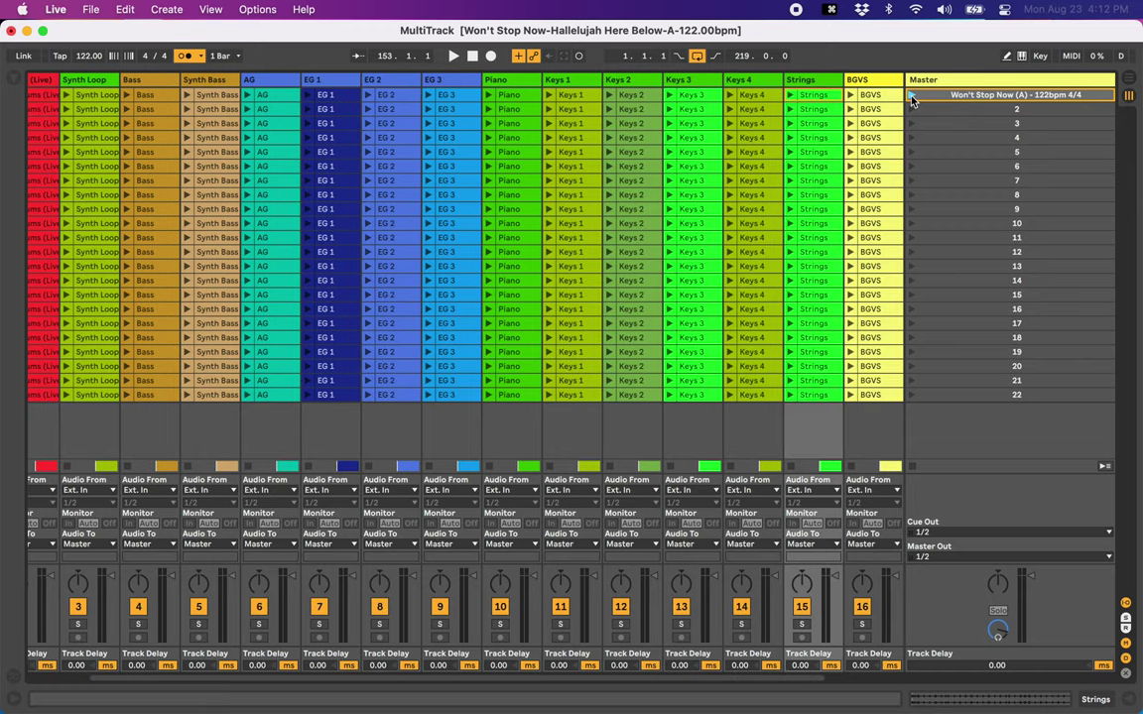
{"action": "left_click", "coordinate": [912, 95]}
{"action": "scroll", "coordinate": [135, 79], "scroll_direction": "left", "scroll_amount": 2}
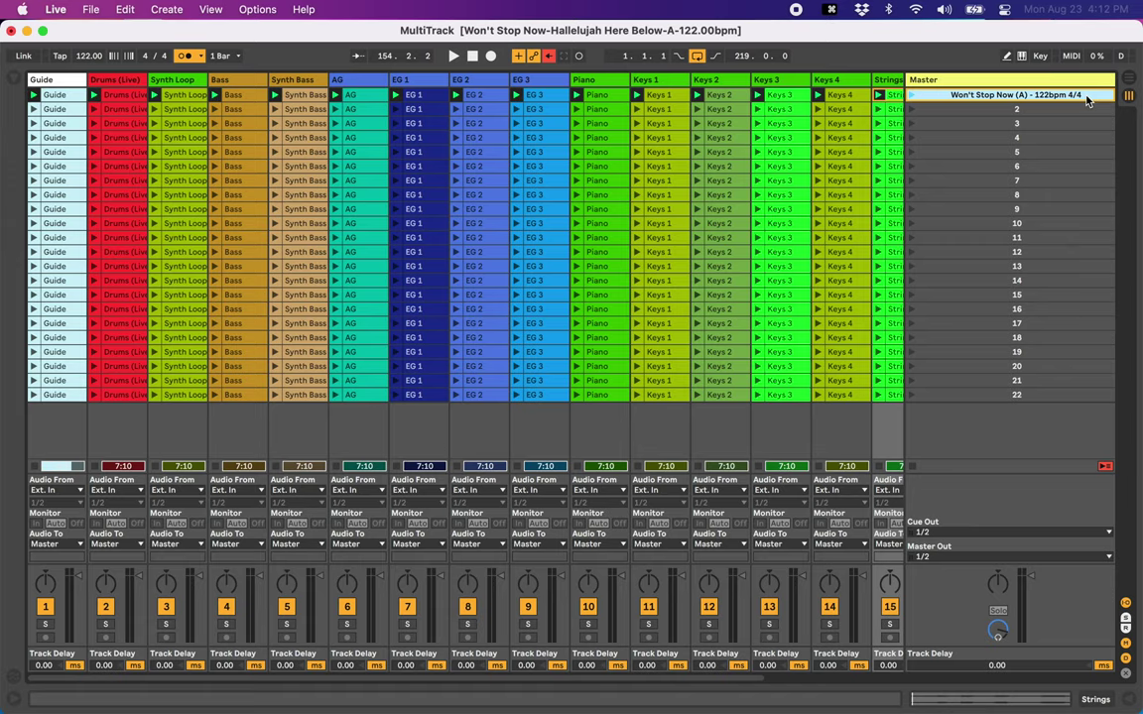
Try 8/8 as the time signature in the first scene's name, launch the scene, and undo the rename.
{"action": "key", "text": "super+r"}
{"action": "key", "text": "Right"}
{"action": "key", "text": "BackSpace"}
{"action": "key", "text": "BackSpace"}
{"action": "key", "text": "BackSpace"}
{"action": "type", "text": "8/8"}
{"action": "key", "text": "Return"}
{"action": "left_click", "coordinate": [913, 98]}
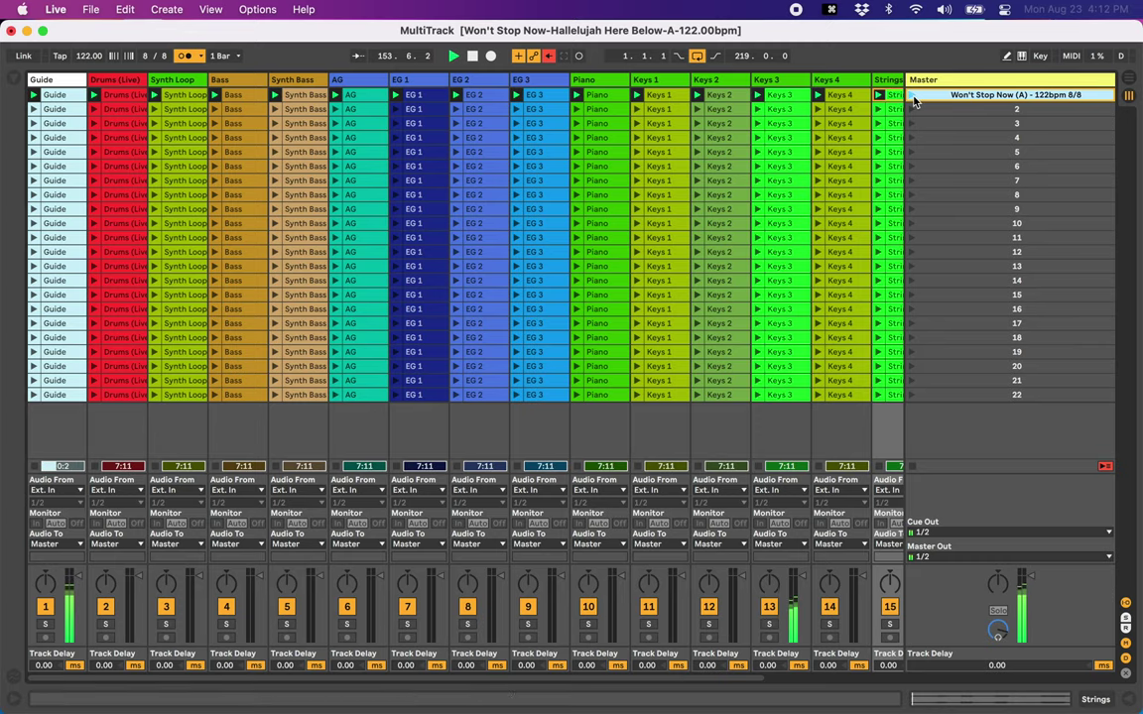
{"action": "key", "text": "super+z"}
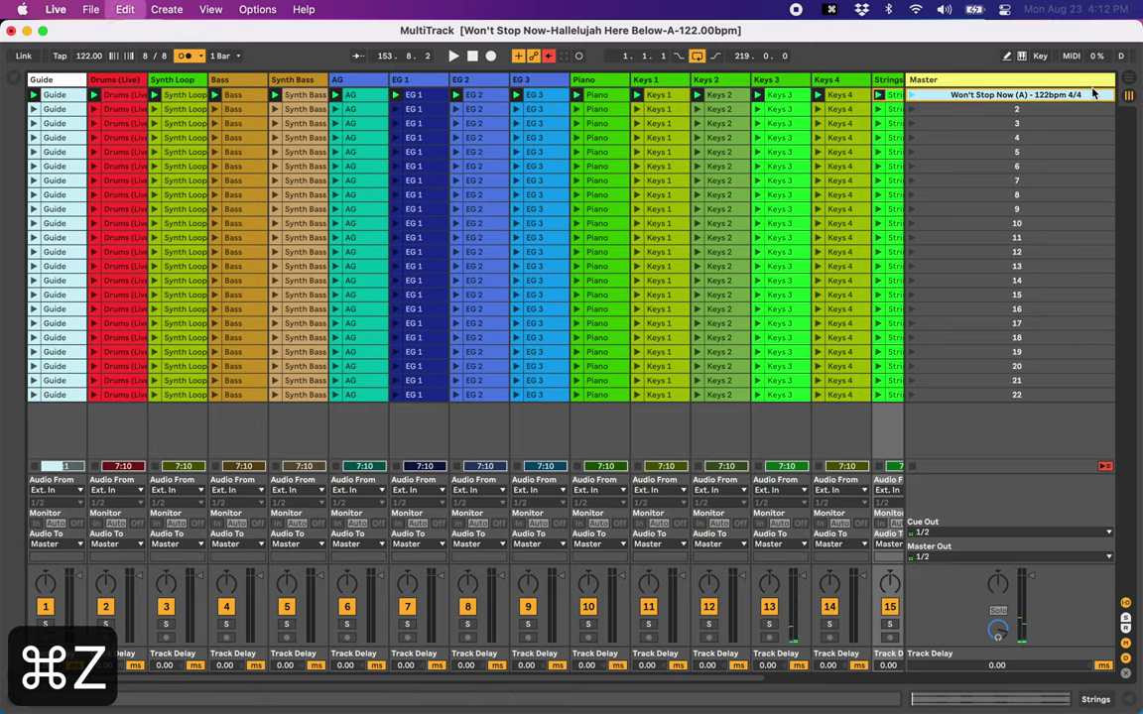
{"action": "left_click", "coordinate": [1084, 95]}
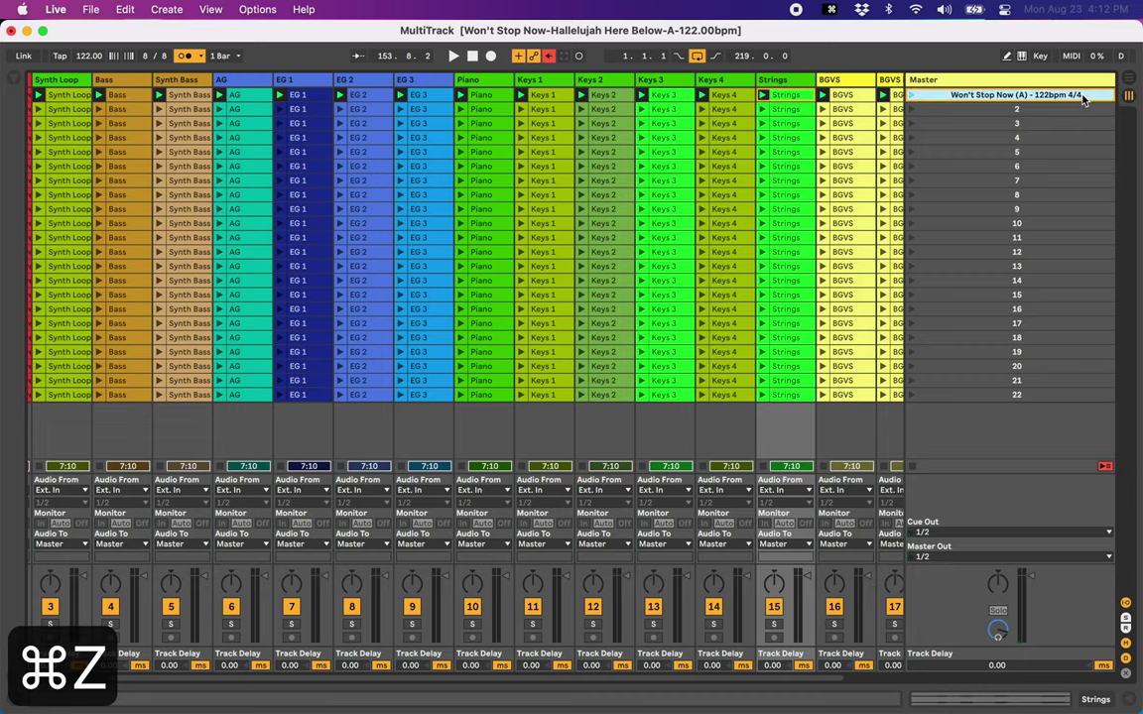
{"action": "left_click", "coordinate": [1039, 124]}
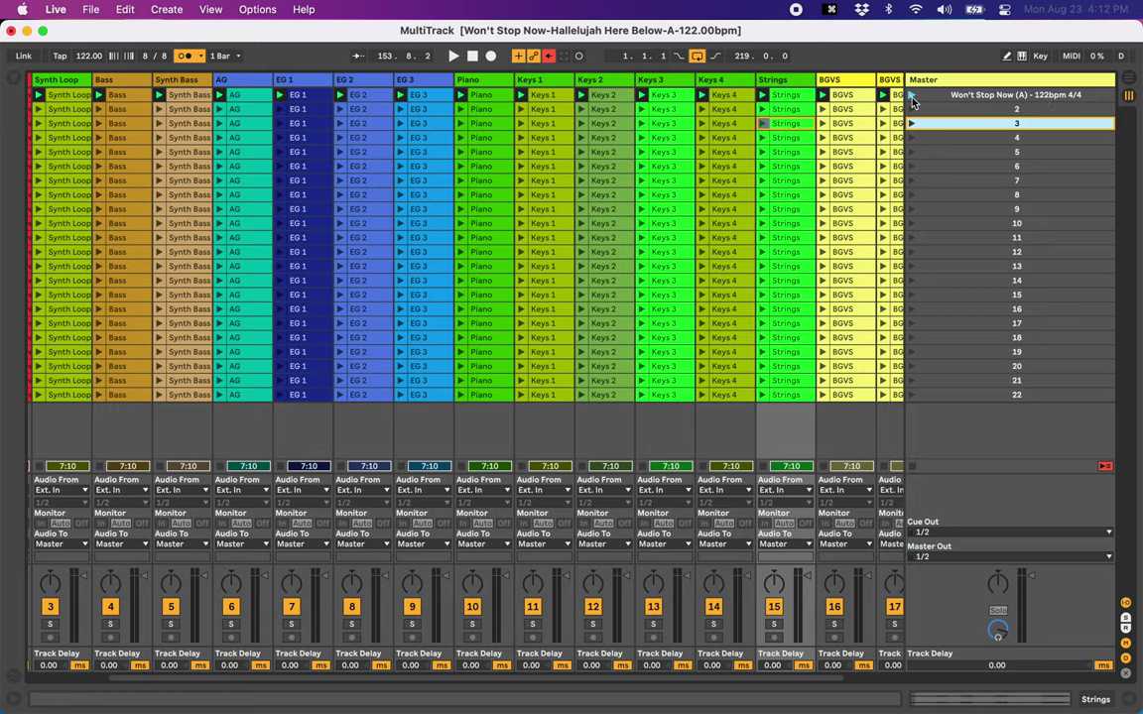
{"action": "left_click", "coordinate": [945, 94]}
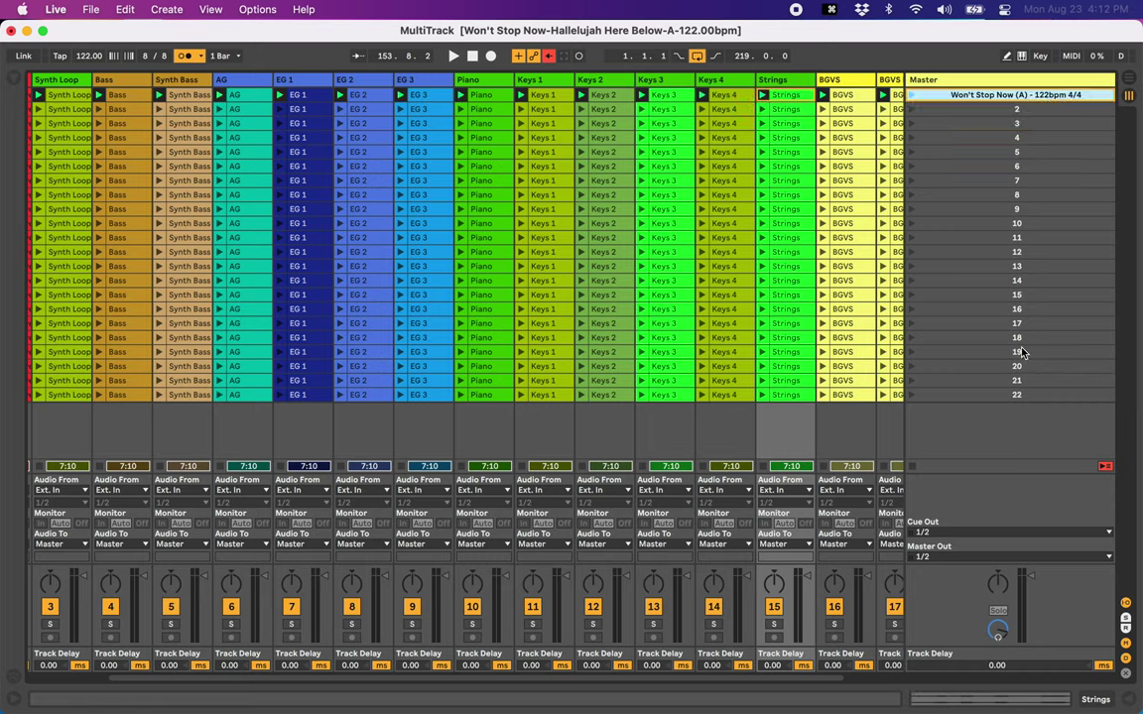
{"action": "left_click", "coordinate": [1007, 395]}
{"action": "left_click", "coordinate": [1000, 98]}
Try naming scene 2 "90bpm 7/8", launch it briefly to test the tempo change, and undo the test.
{"action": "left_click", "coordinate": [1014, 109]}
{"action": "key", "text": "super+r"}
{"action": "type", "text": "90bpm "}
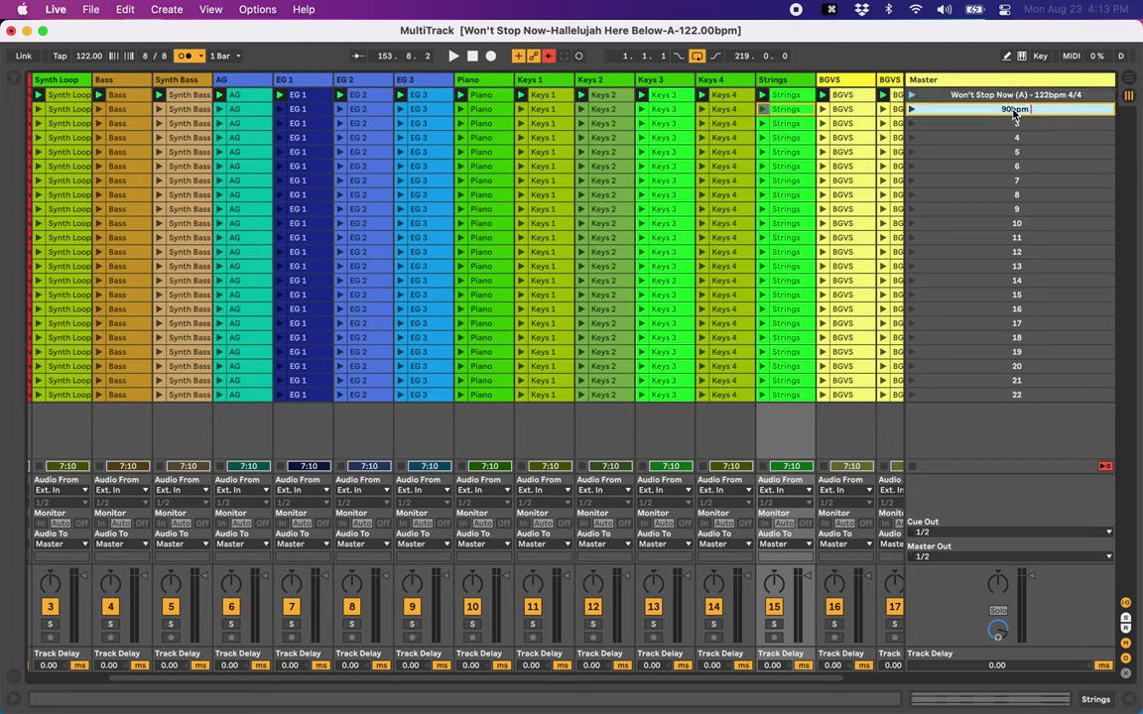
{"action": "type", "text": " 7/8"}
{"action": "key", "text": "Return"}
{"action": "left_click", "coordinate": [911, 110]}
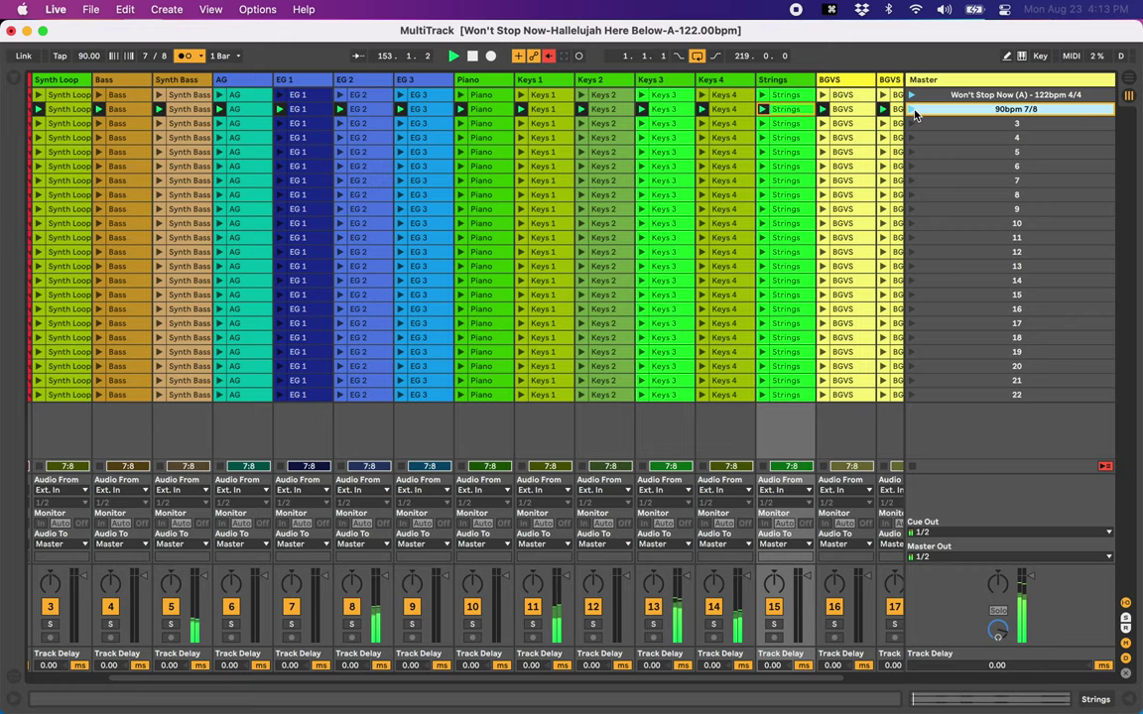
{"action": "key", "text": "space"}
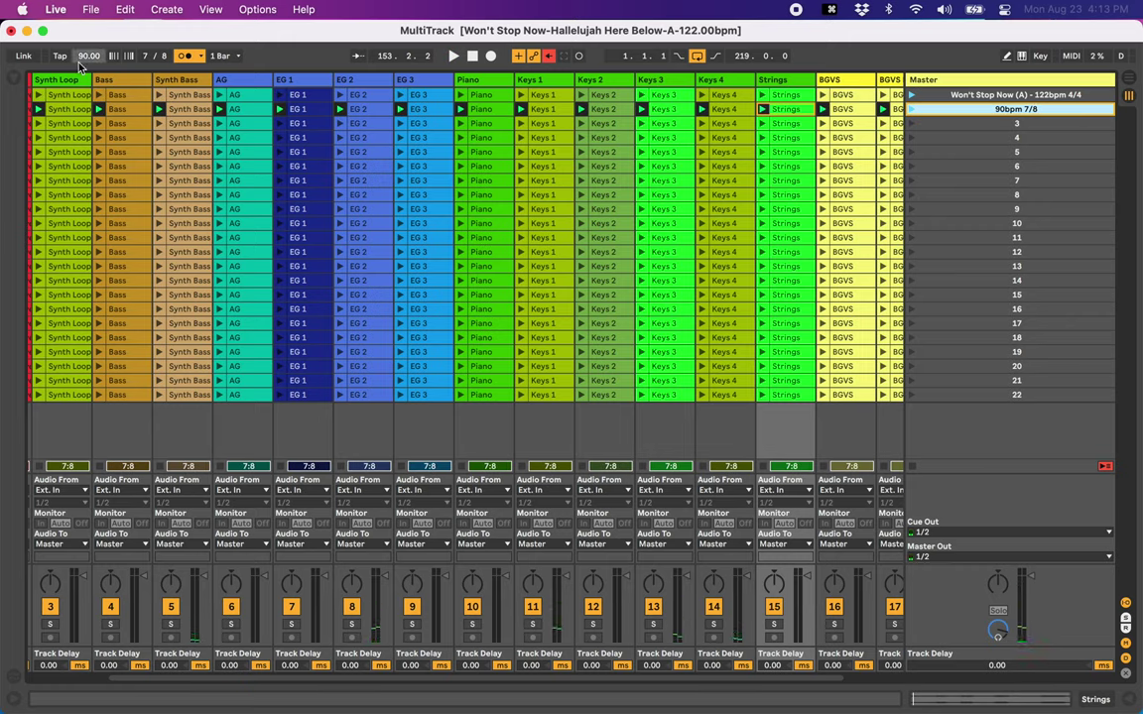
{"action": "key", "text": "super+z"}
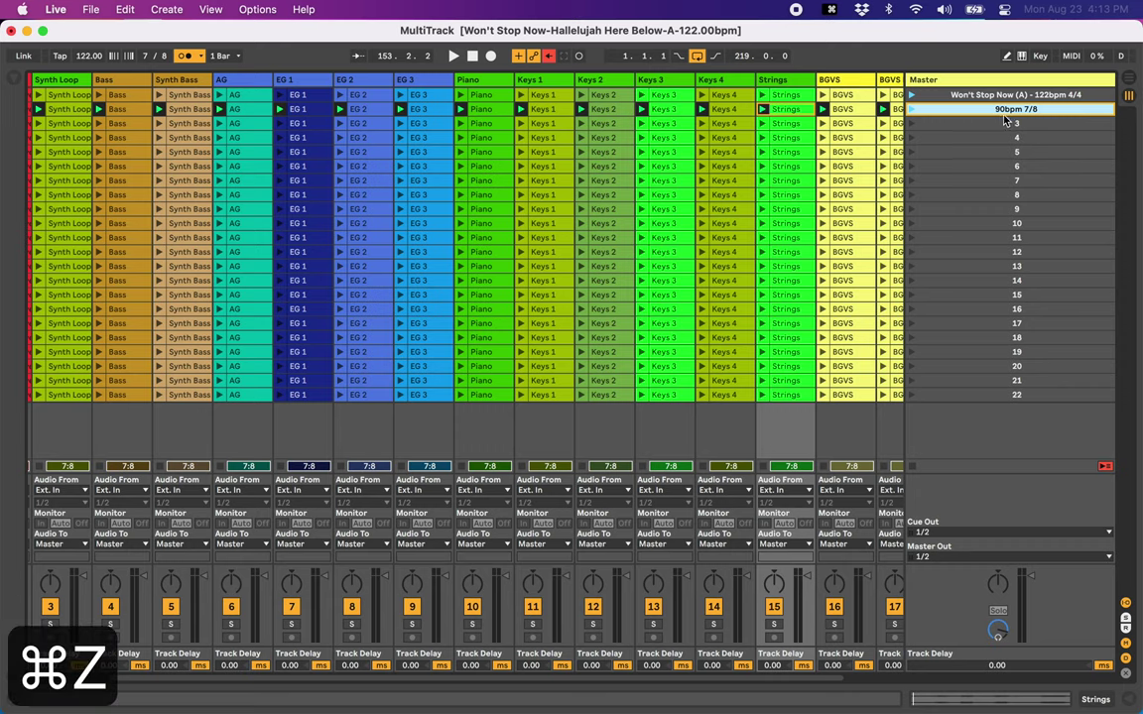
{"action": "key", "text": "super+z"}
Copy the "- 122bpm 4/4" ending from the first scene's name for reuse in the other scenes.
{"action": "left_click", "coordinate": [1030, 94]}
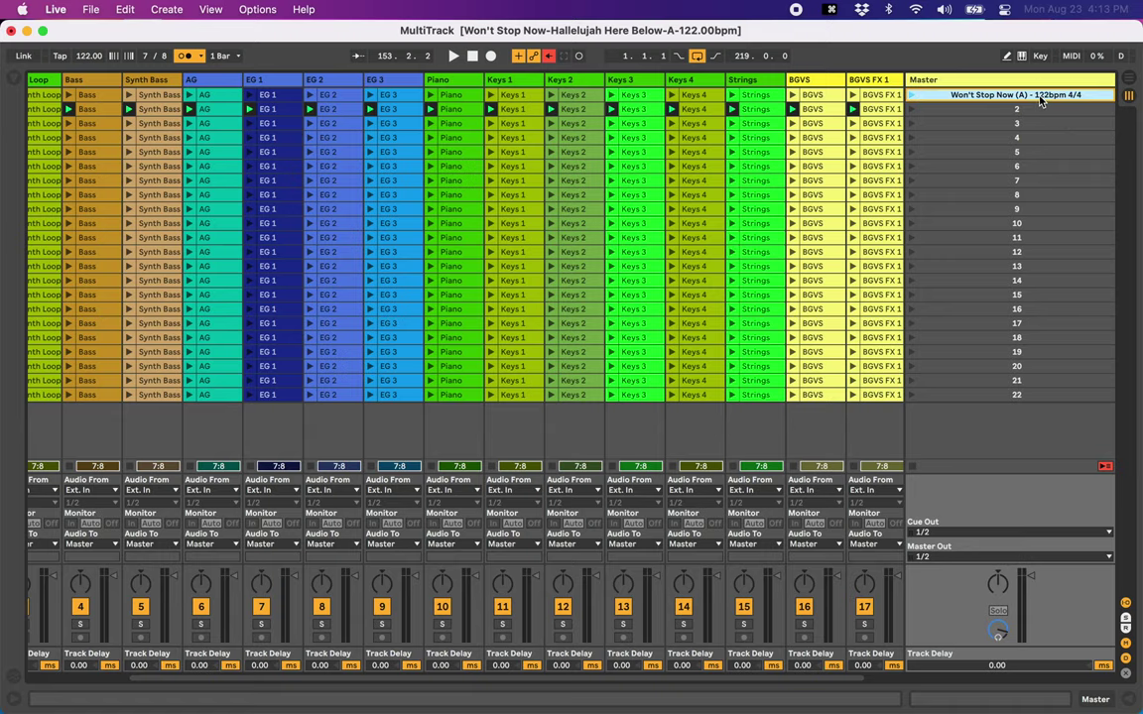
{"action": "scroll", "coordinate": [1007, 139], "scroll_direction": "left", "scroll_amount": 3}
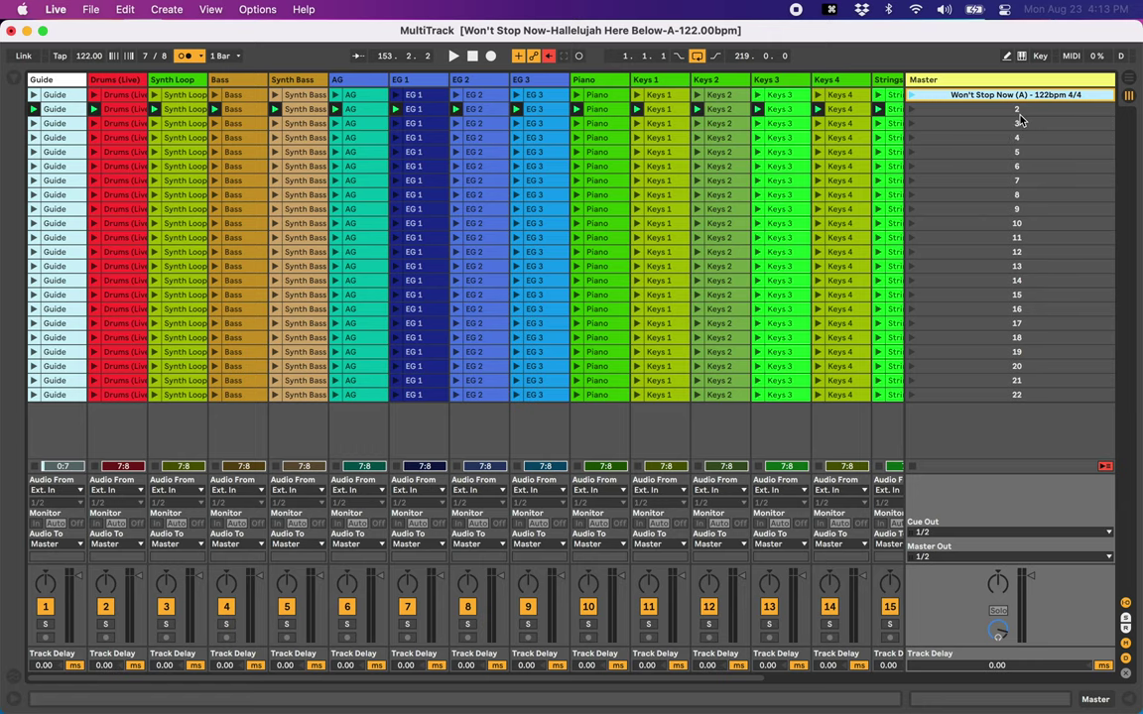
{"action": "left_click", "coordinate": [1038, 111]}
{"action": "scroll", "coordinate": [1038, 111], "scroll_direction": "right", "scroll_amount": 3}
{"action": "scroll", "coordinate": [1037, 112], "scroll_direction": "left", "scroll_amount": 3}
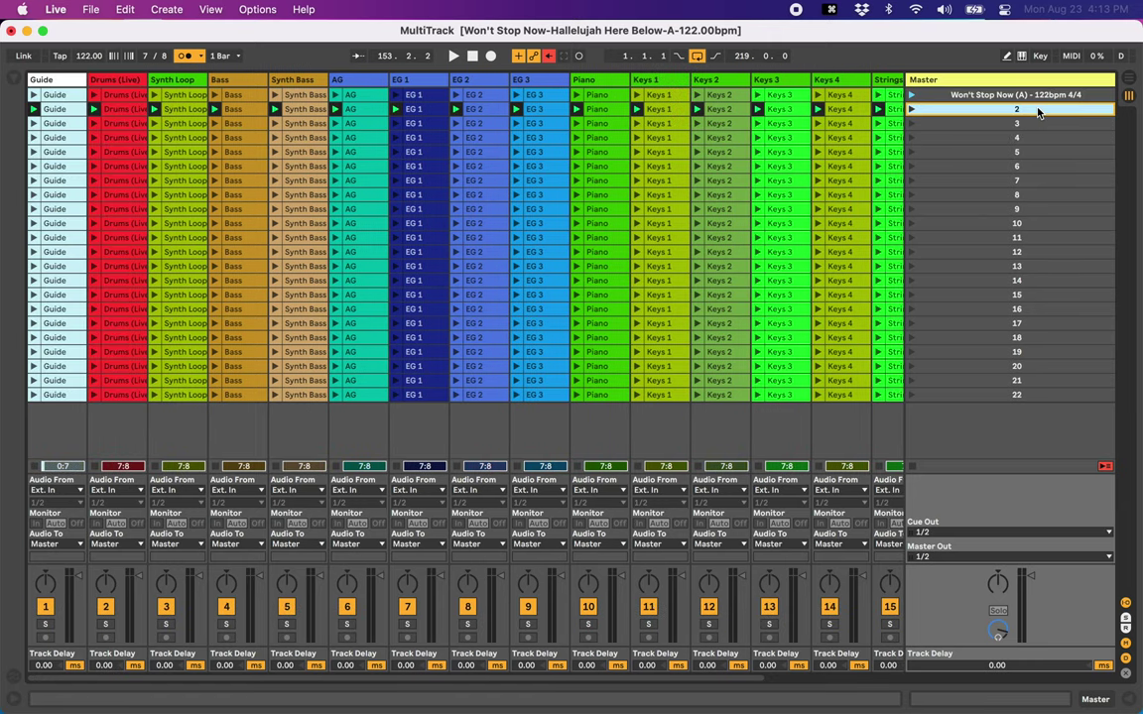
{"action": "key", "text": "super+r"}
{"action": "key", "text": "super+r"}
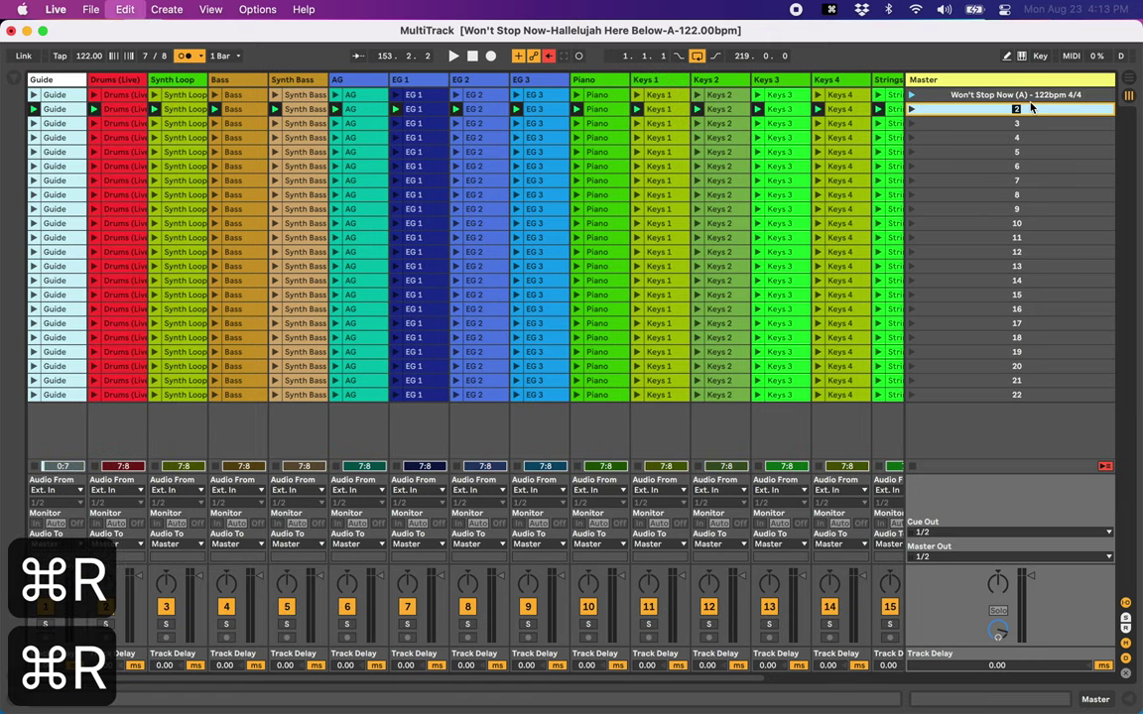
{"action": "left_click", "coordinate": [1032, 95]}
{"action": "scroll", "coordinate": [1032, 95], "scroll_direction": "right", "scroll_amount": 2}
{"action": "key", "text": "super+r"}
{"action": "left_click_drag", "start_coordinate": [1028, 94], "coordinate": [1126, 97]}
{"action": "key", "text": "super+c"}
Rename scene 2 as "Intro - 122bpm 4/4" using the copied tempo and time signature text.
{"action": "left_click", "coordinate": [1052, 110]}
{"action": "key", "text": "super+r"}
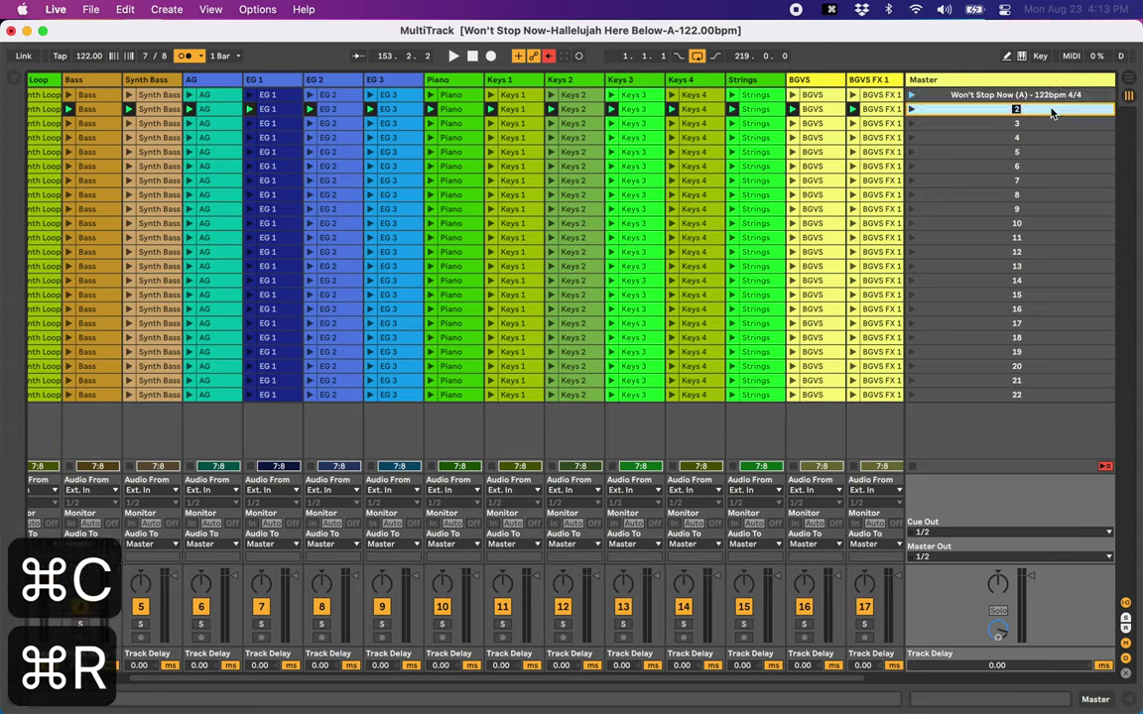
{"action": "type", "text": "Intro"}
{"action": "key", "text": "super+v"}
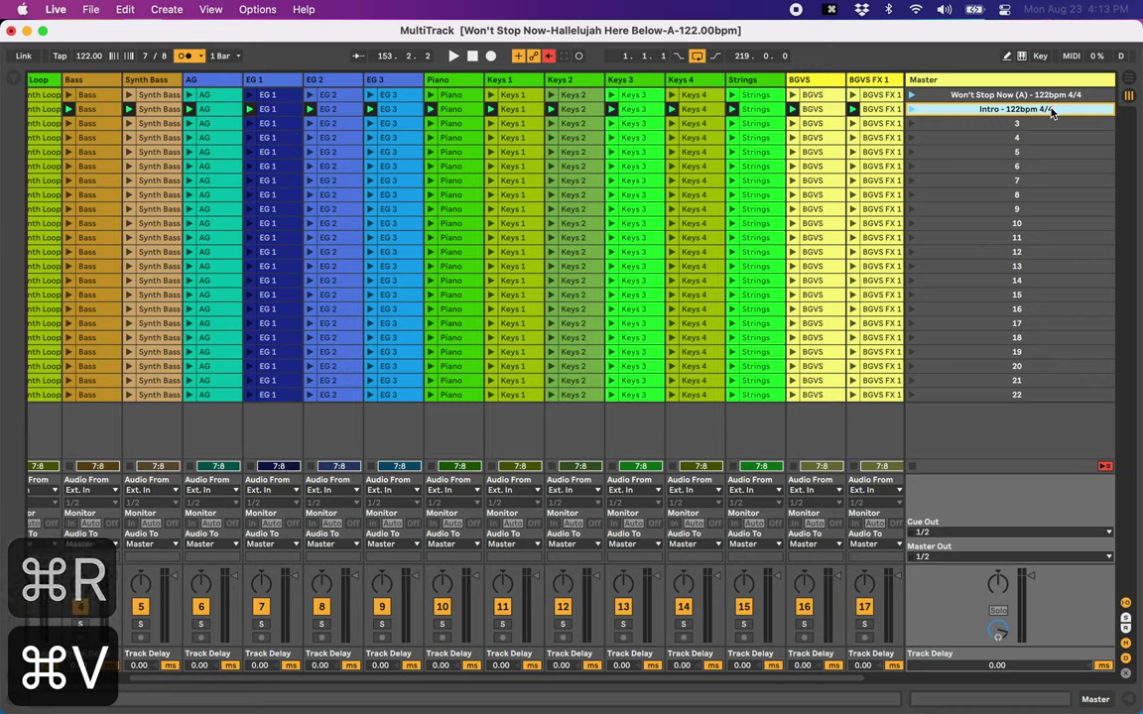
Rename scenes 3 and 4 as "Intro - 122bpm 4/4".
{"action": "left_click", "coordinate": [1030, 124]}
{"action": "key", "text": "super+r"}
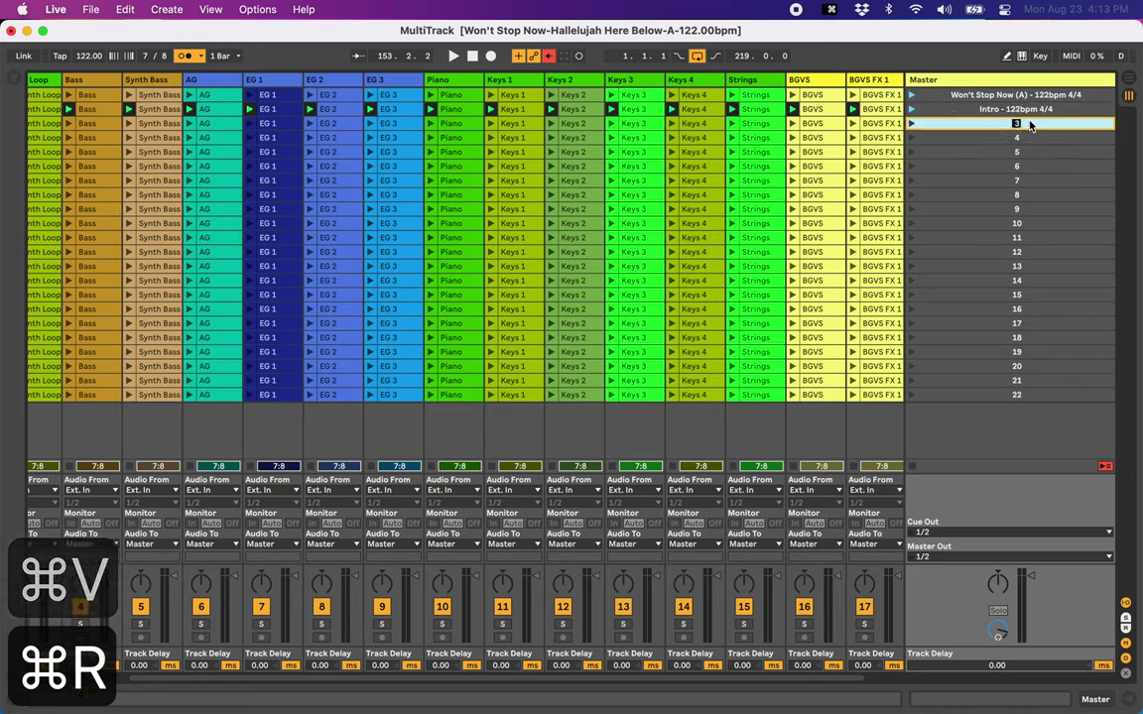
{"action": "key", "text": "super+v"}
{"action": "left_click", "coordinate": [1026, 138]}
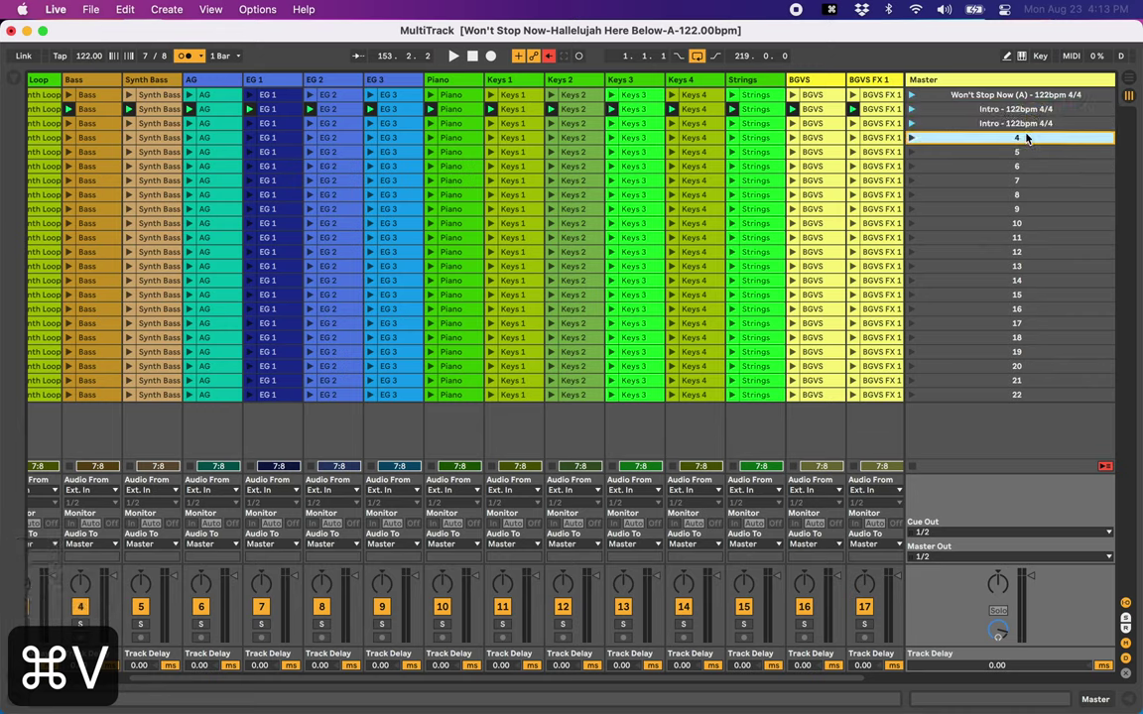
{"action": "key", "text": "super+r"}
{"action": "key", "text": "super+v"}
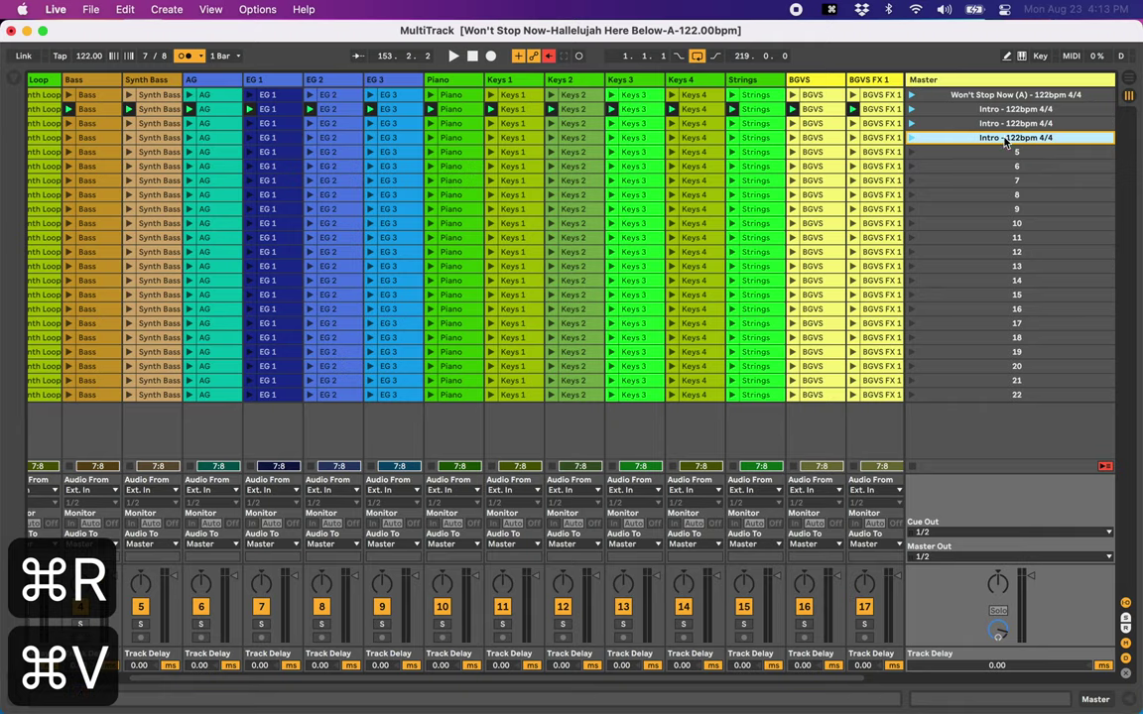
{"action": "key", "text": "Return"}
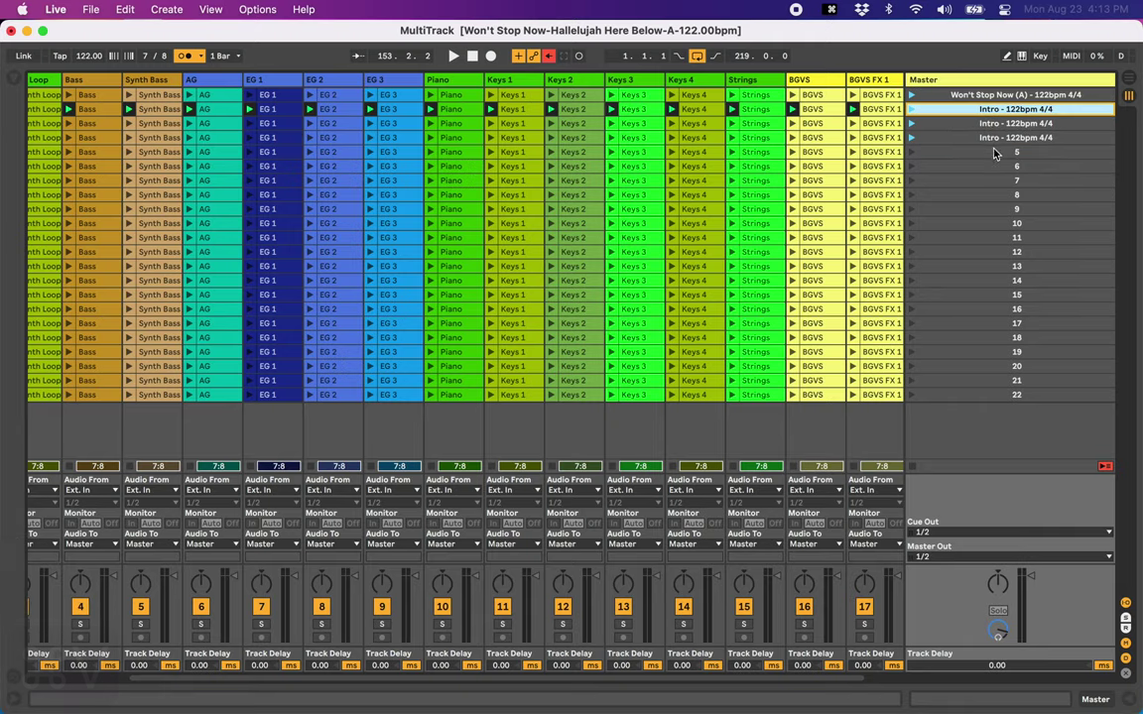
Check the arrangement locators and name scenes 5 to 7 Verse 1, Verse 2 and Chorus, each ending in "- 122bpm 4/4".
{"action": "left_click", "coordinate": [1004, 151]}
{"action": "key", "text": "Tab"}
{"action": "scroll", "coordinate": [348, 166], "scroll_direction": "left", "scroll_amount": 10}
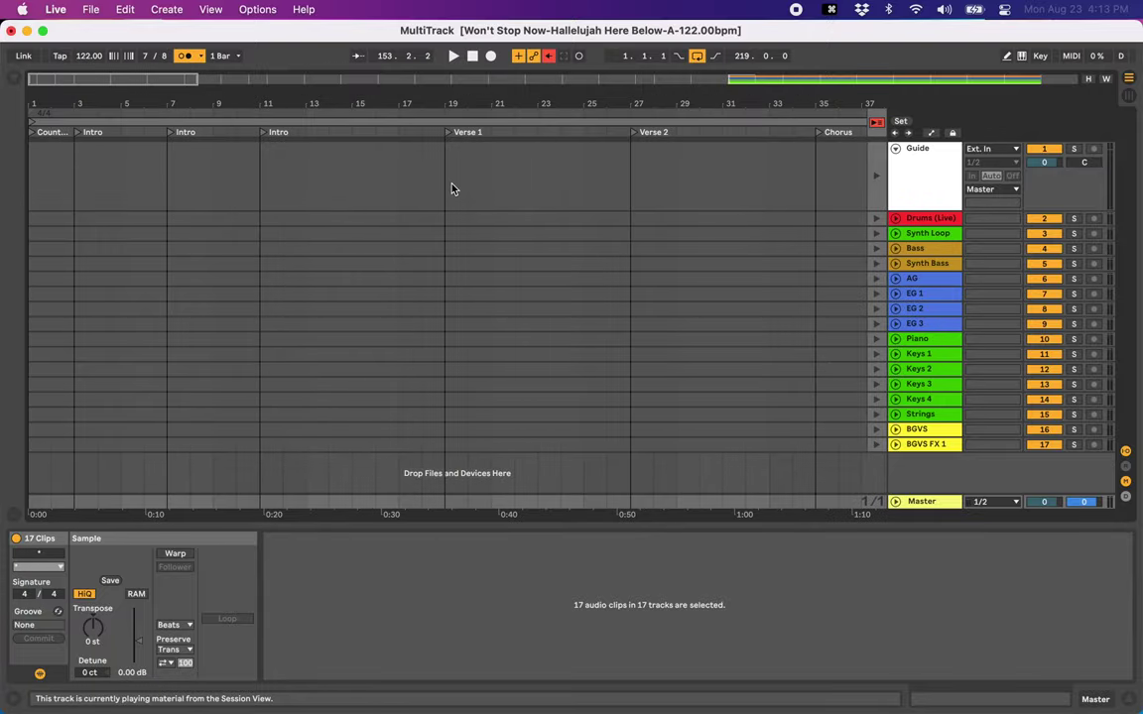
{"action": "key", "text": "Tab"}
{"action": "left_click", "coordinate": [918, 150]}
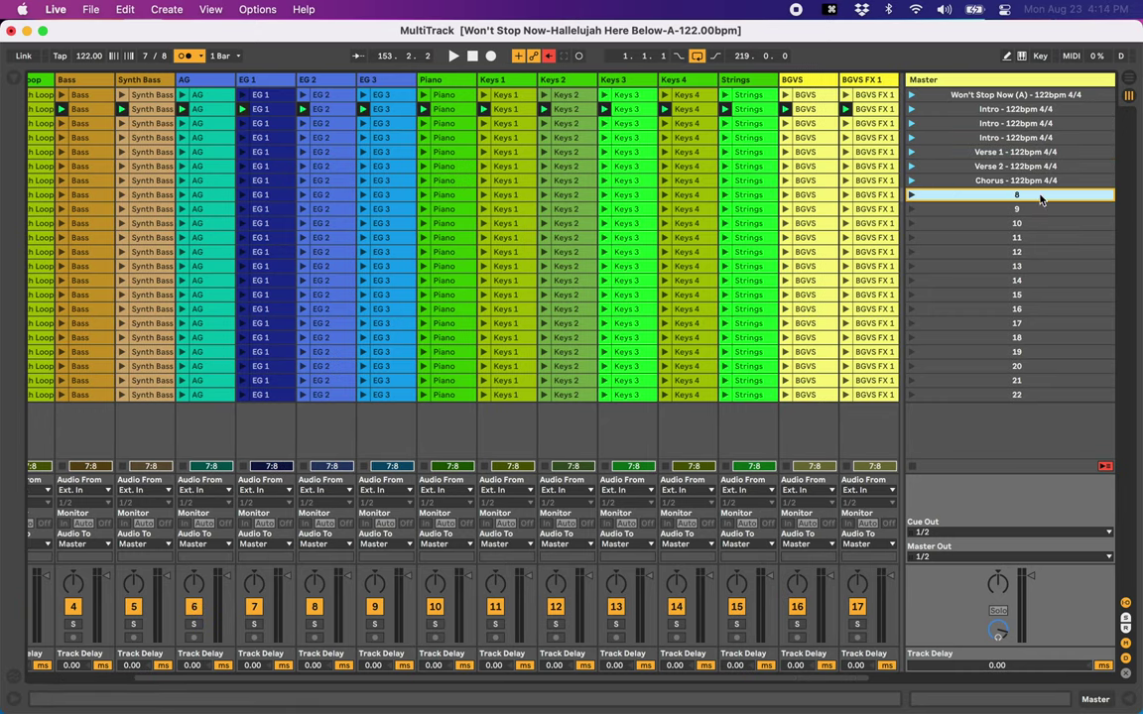
Check the next section in the arrangement and rename scene 8 as "Chorus - 122bpm 4/4".
{"action": "key", "text": "super+r"}
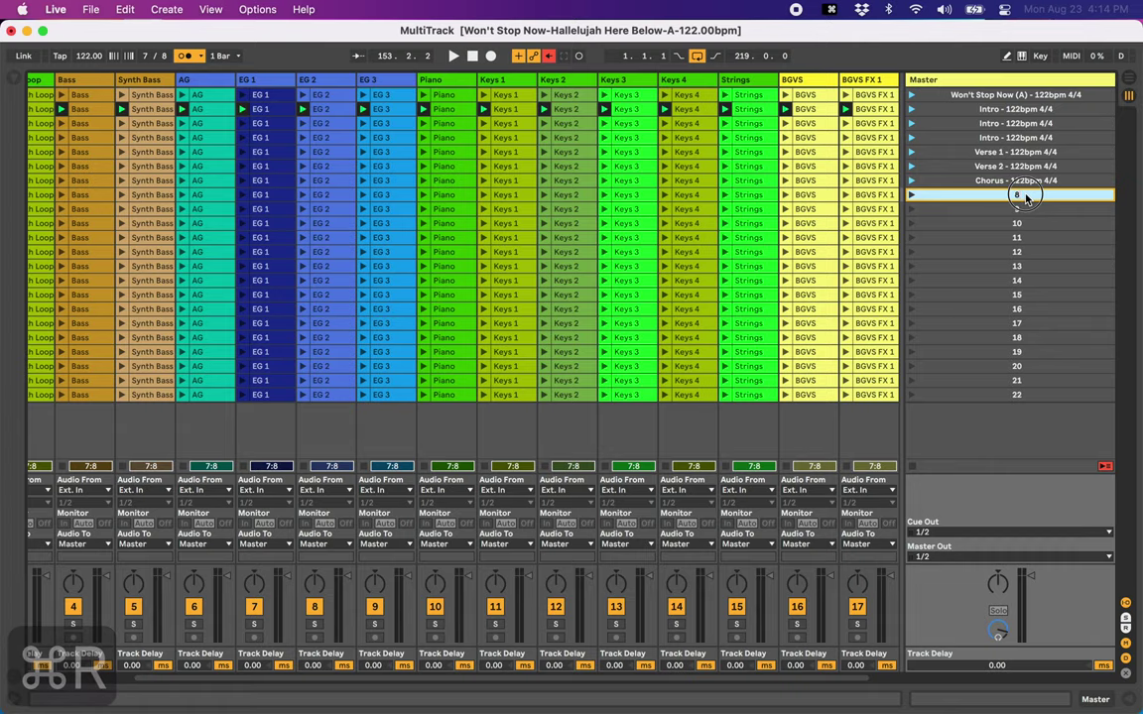
{"action": "left_click", "coordinate": [1023, 209]}
{"action": "key", "text": "Tab"}
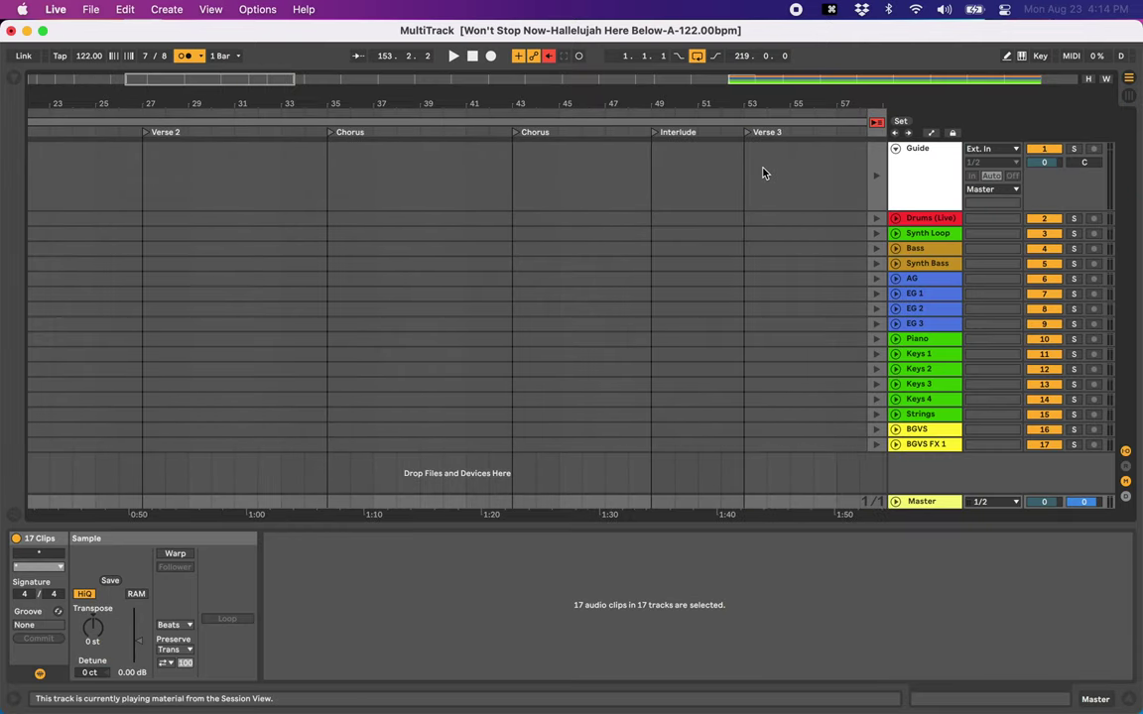
{"action": "key", "text": "Tab"}
{"action": "key", "text": "super+r"}
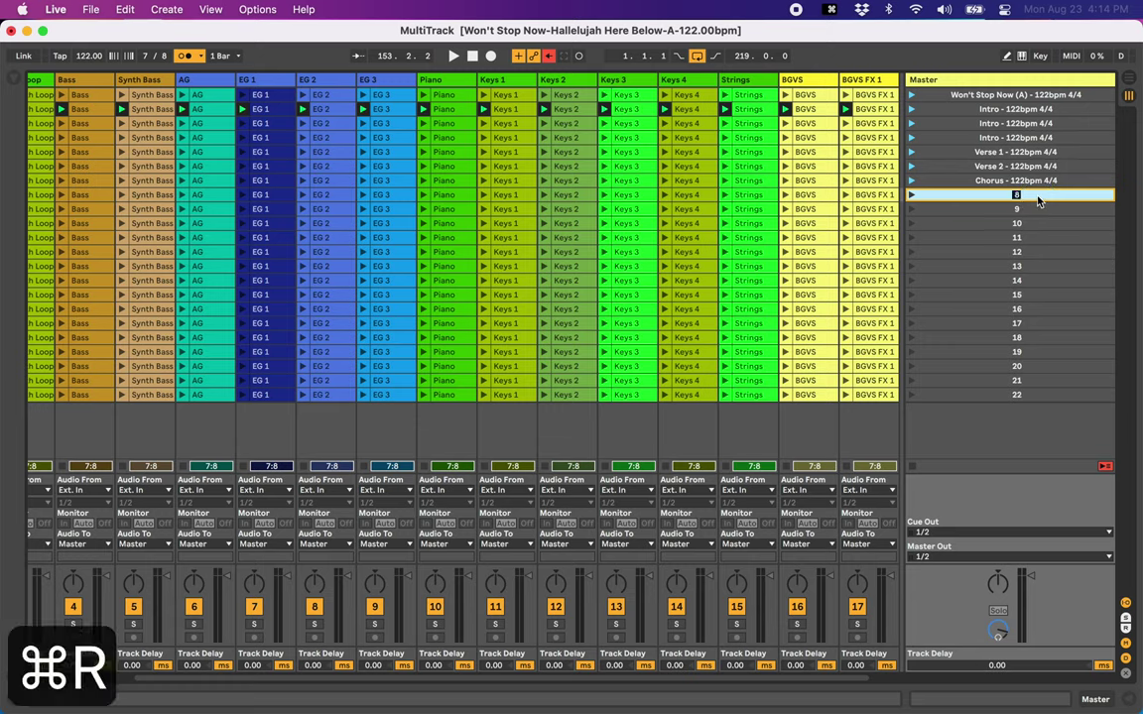
{"action": "type", "text": "Chorus"}
{"action": "key", "text": "super+v"}
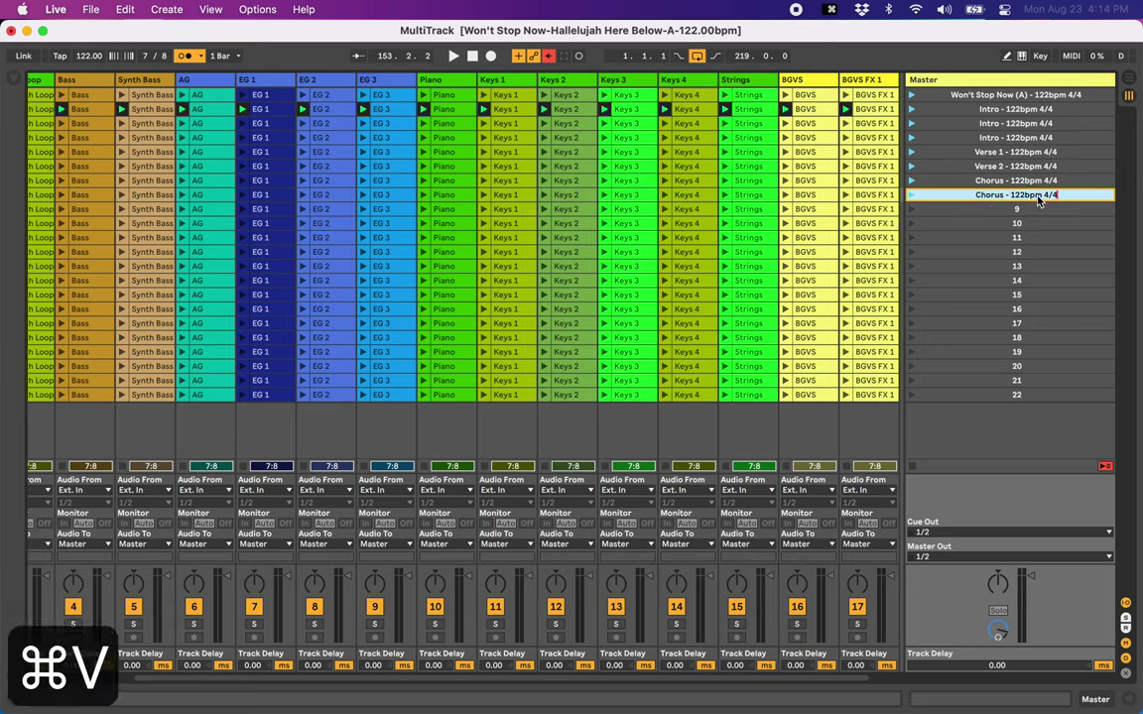
{"action": "key", "text": "Return"}
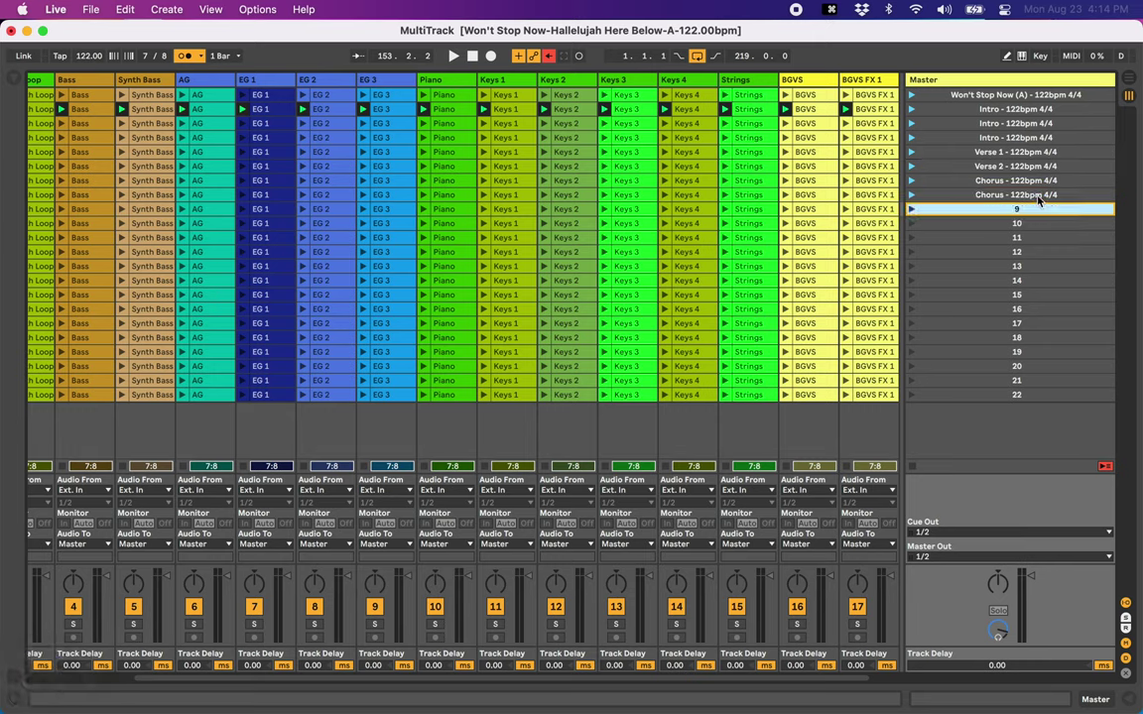
Rename scene 9 as "Interlude - 122bpm 4/4".
{"action": "key", "text": "super+r"}
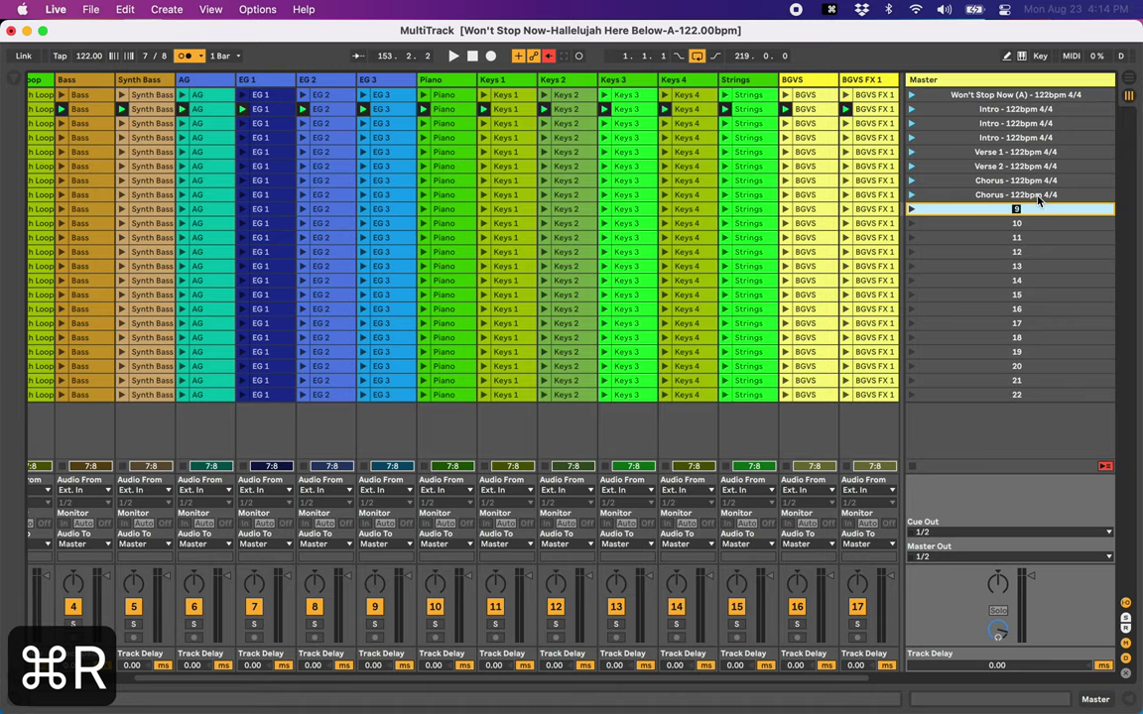
{"action": "type", "text": "Interlude"}
{"action": "type", "text": "- 122bpm 4/4"}
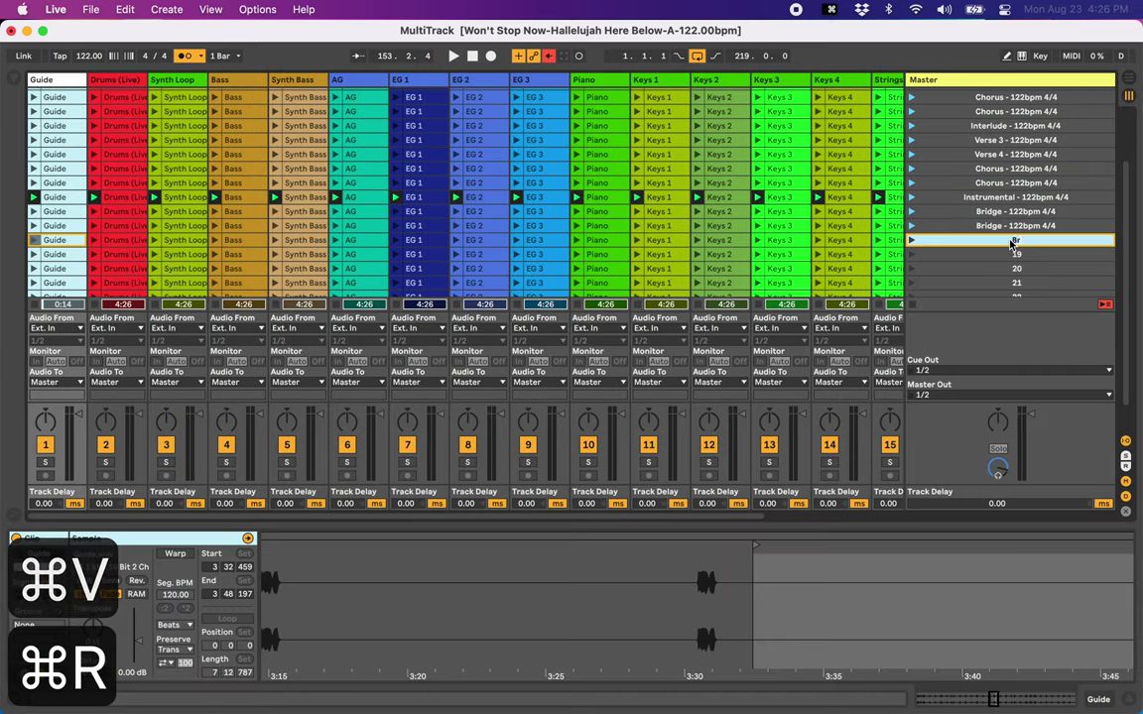
Rename scenes 18 and 19 as "Bridge - 122bpm 4/4".
{"action": "type", "text": "Bridge - 122bpm 4/4"}
{"action": "left_click", "coordinate": [997, 256]}
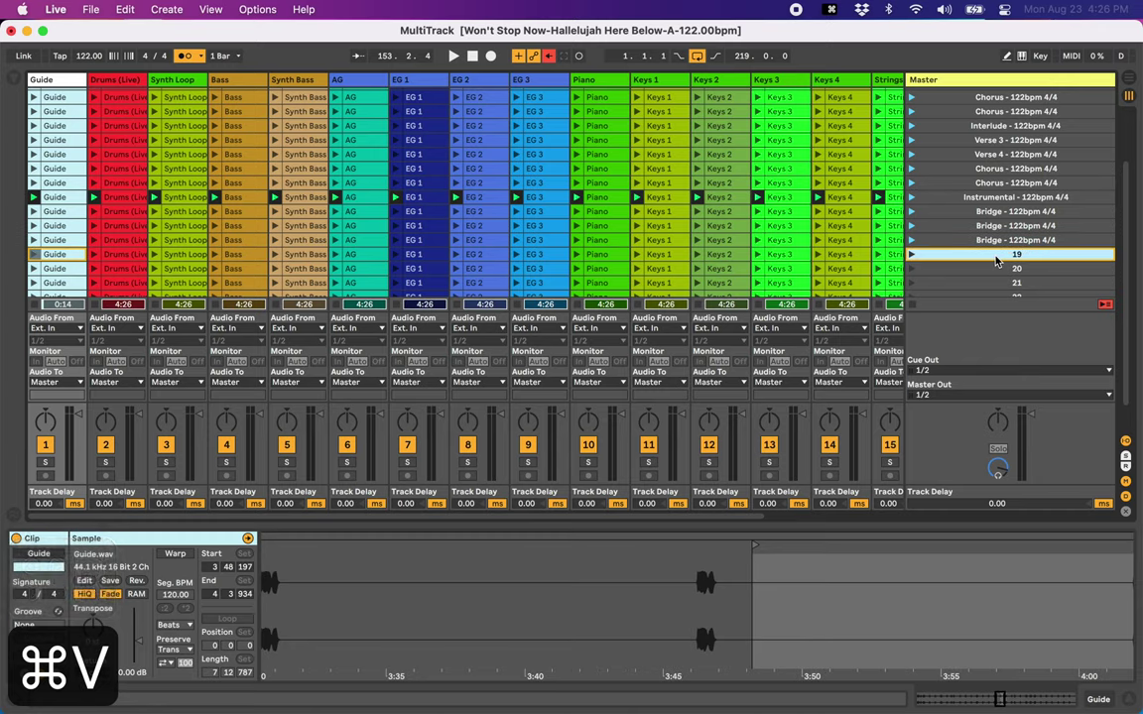
{"action": "key", "text": "super+r"}
{"action": "type", "text": "Bridge - 122bpm 4/4"}
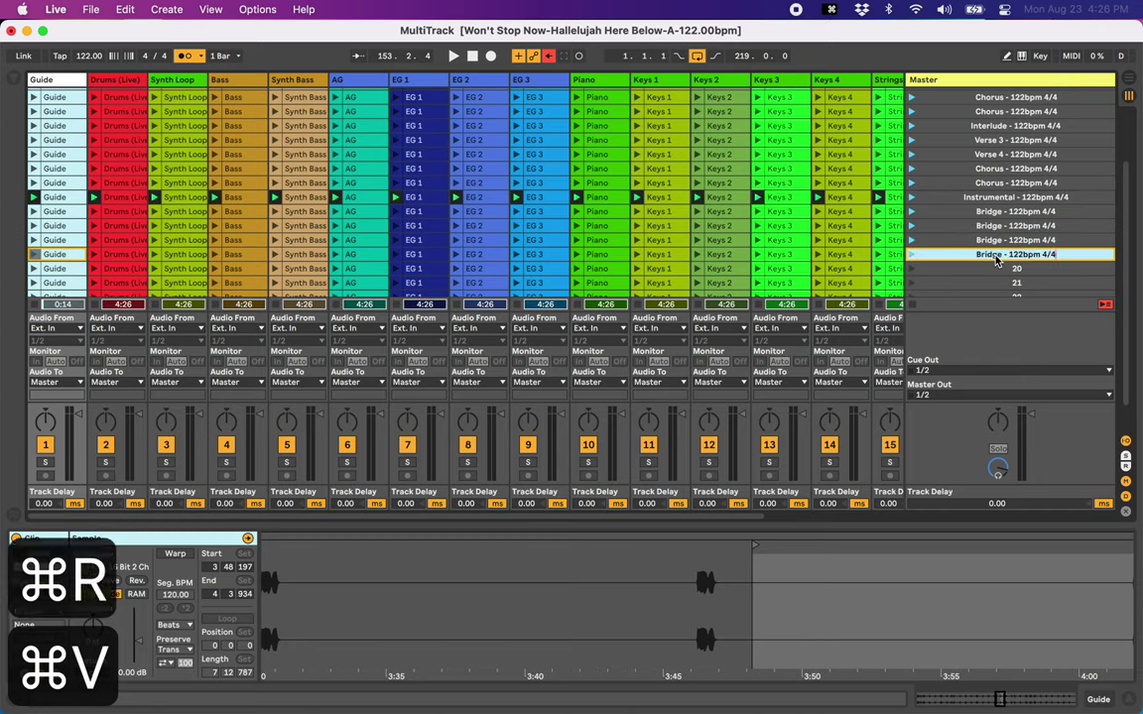
Name scene 20 Interlude, scene 21 Breakdown and scenes 22 and 23 Chorus, each ending in "- 122bpm 4/4".
{"action": "left_click", "coordinate": [997, 269]}
{"action": "scroll", "coordinate": [995, 265], "scroll_direction": "down", "scroll_amount": 2}
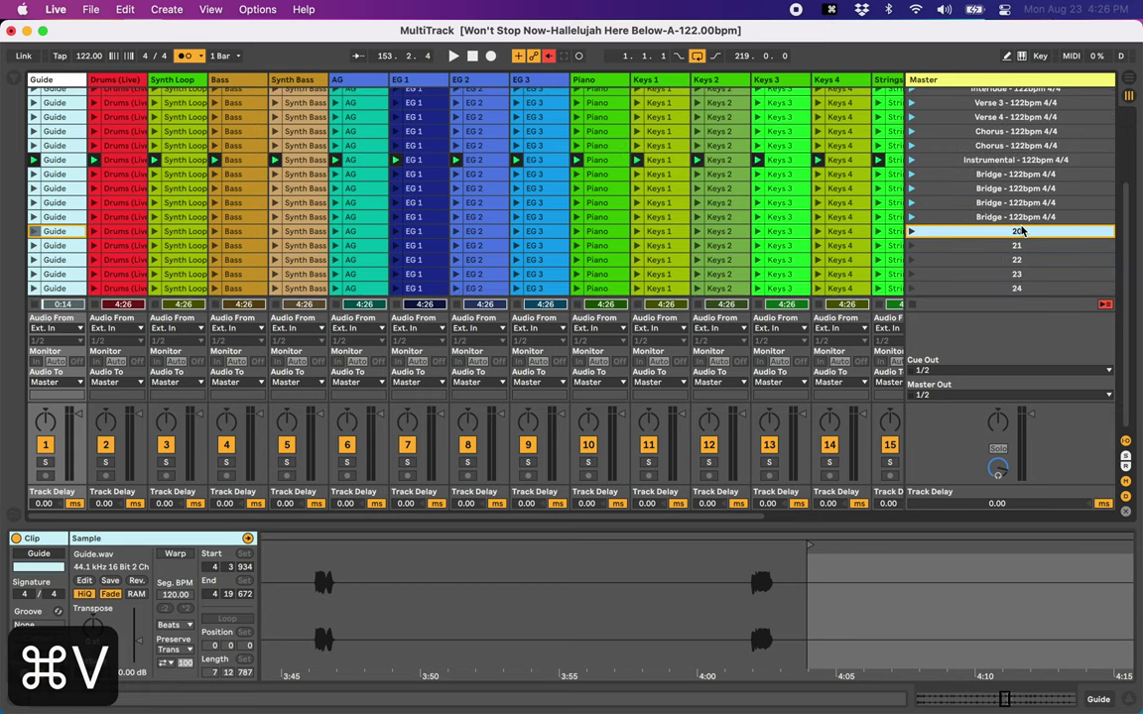
{"action": "key", "text": "Tab"}
{"action": "key", "text": "Tab"}
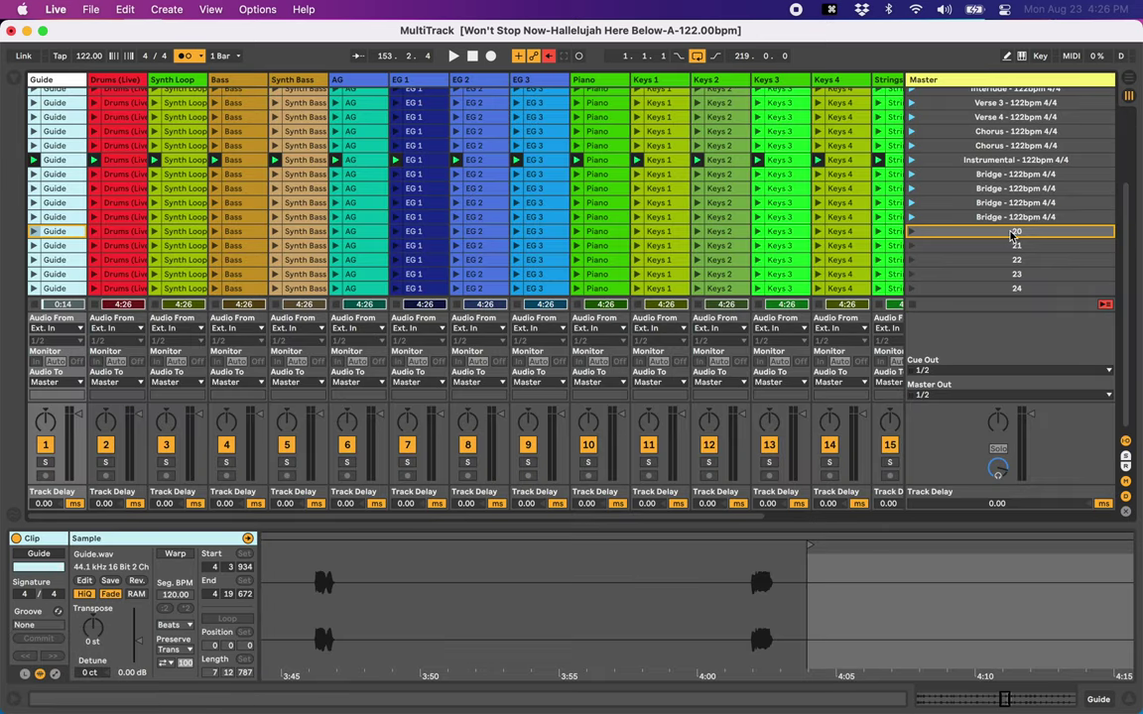
{"action": "key", "text": "super+r"}
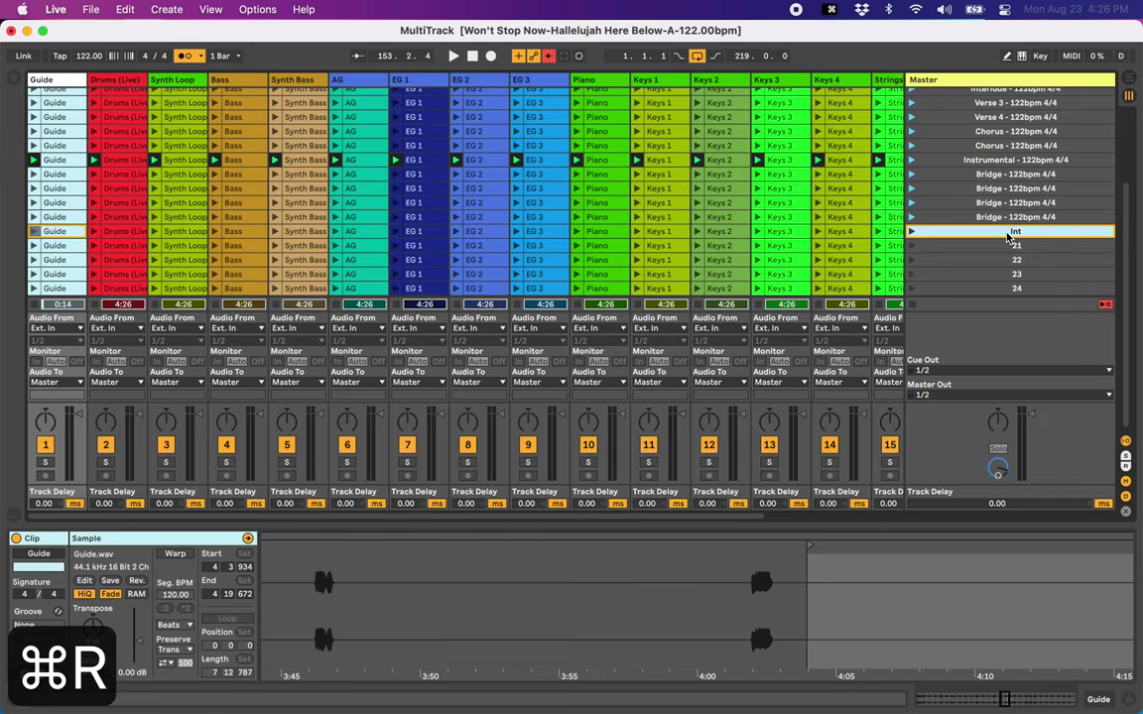
{"action": "type", "text": "Interlude - 122bpm 4/4"}
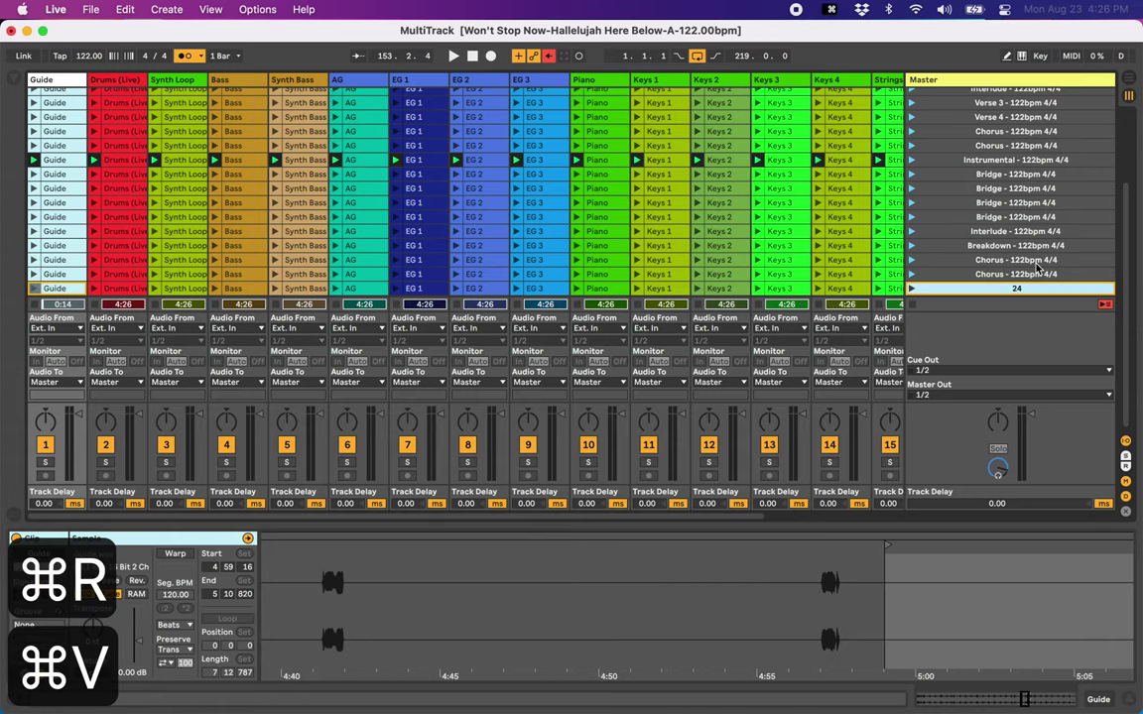
Rename scene 24 as "End - 122bpm 4/4".
{"action": "key", "text": "super+r"}
{"action": "type", "text": "End"}
{"action": "type", "text": "- 122bpm 4/4"}
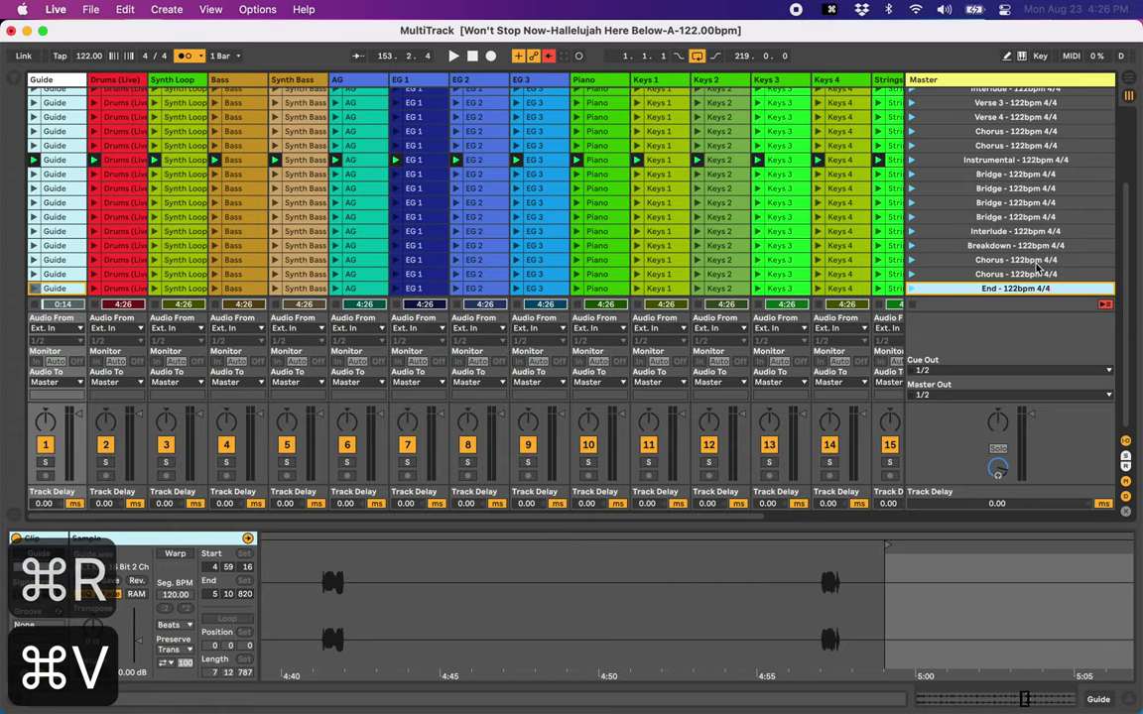
Color all scenes from Won't Stop Now (A) through End dark orange.
{"action": "left_click", "coordinate": [1005, 188]}
{"action": "scroll", "coordinate": [1004, 188], "scroll_direction": "up", "scroll_amount": 5}
{"action": "scroll", "coordinate": [820, 75], "scroll_direction": "right", "scroll_amount": 5}
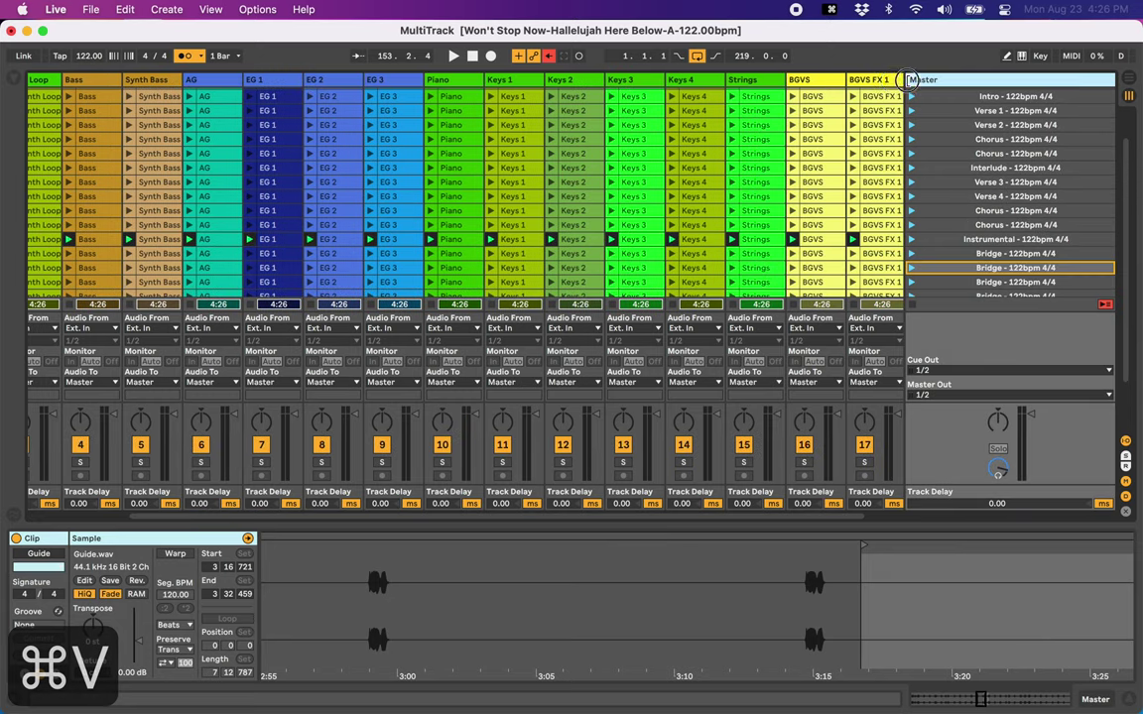
{"action": "scroll", "coordinate": [605, 206], "scroll_direction": "left", "scroll_amount": 3}
{"action": "scroll", "coordinate": [605, 205], "scroll_direction": "up", "scroll_amount": 3}
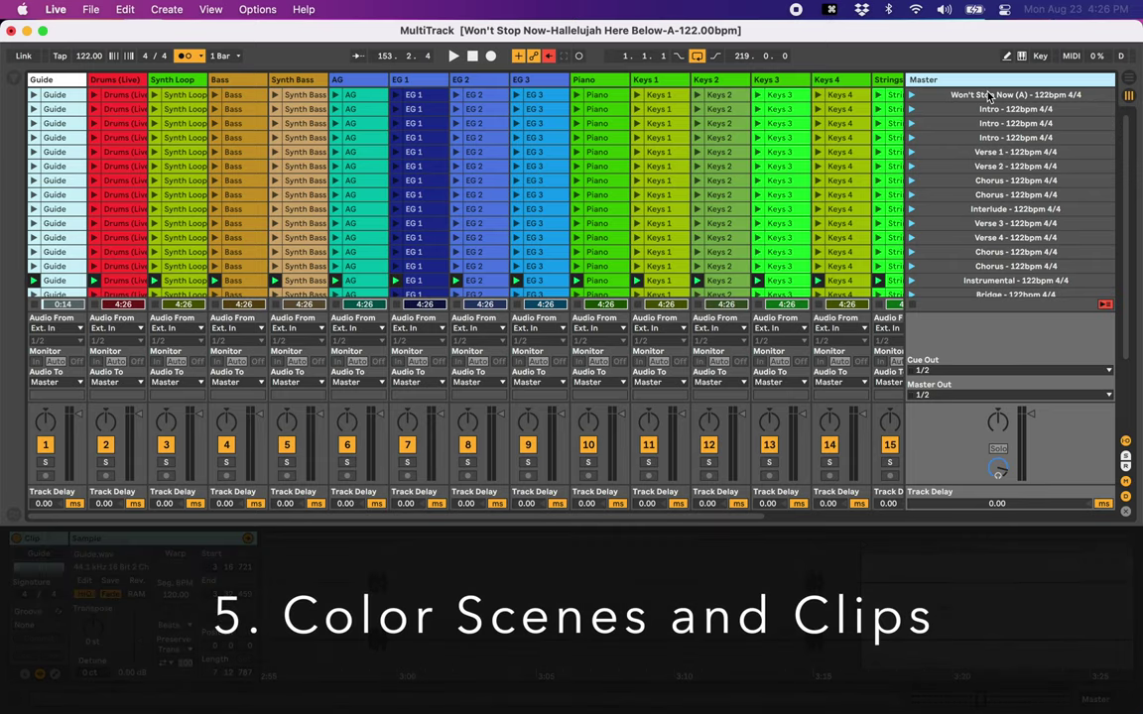
{"action": "left_click", "coordinate": [988, 94]}
{"action": "scroll", "coordinate": [990, 96], "scroll_direction": "right", "scroll_amount": 2}
{"action": "scroll", "coordinate": [995, 193], "scroll_direction": "down", "scroll_amount": 3}
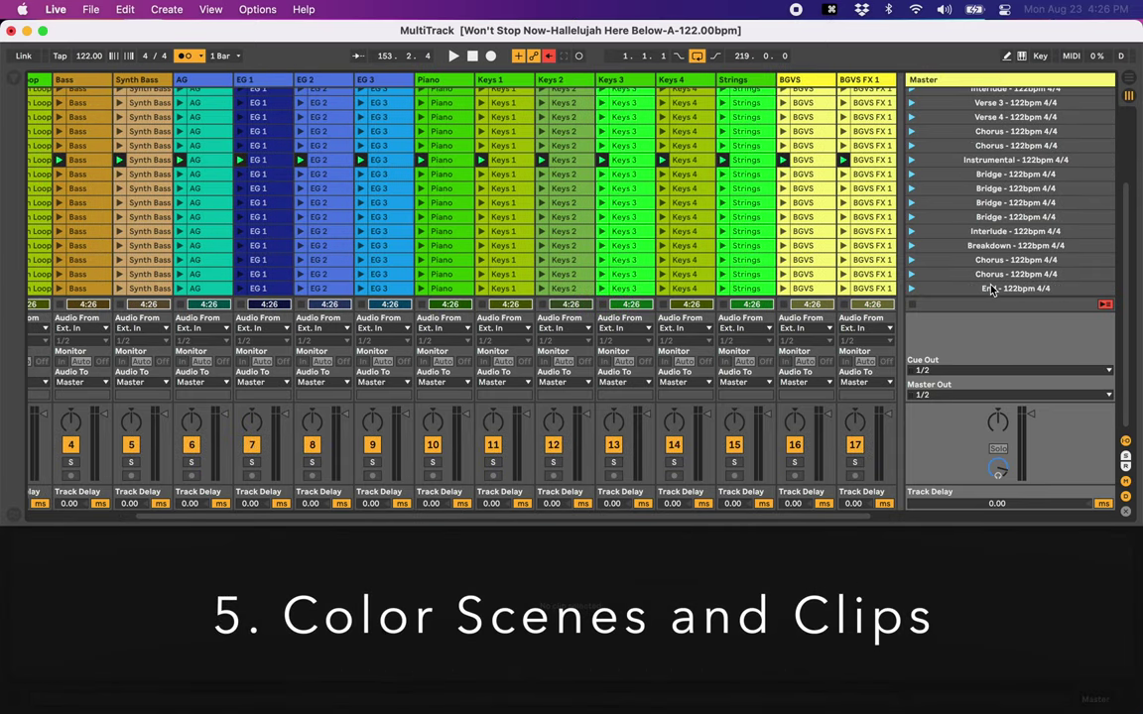
{"action": "left_click", "coordinate": [991, 288], "text": "shift"}
{"action": "right_click", "coordinate": [991, 290]}
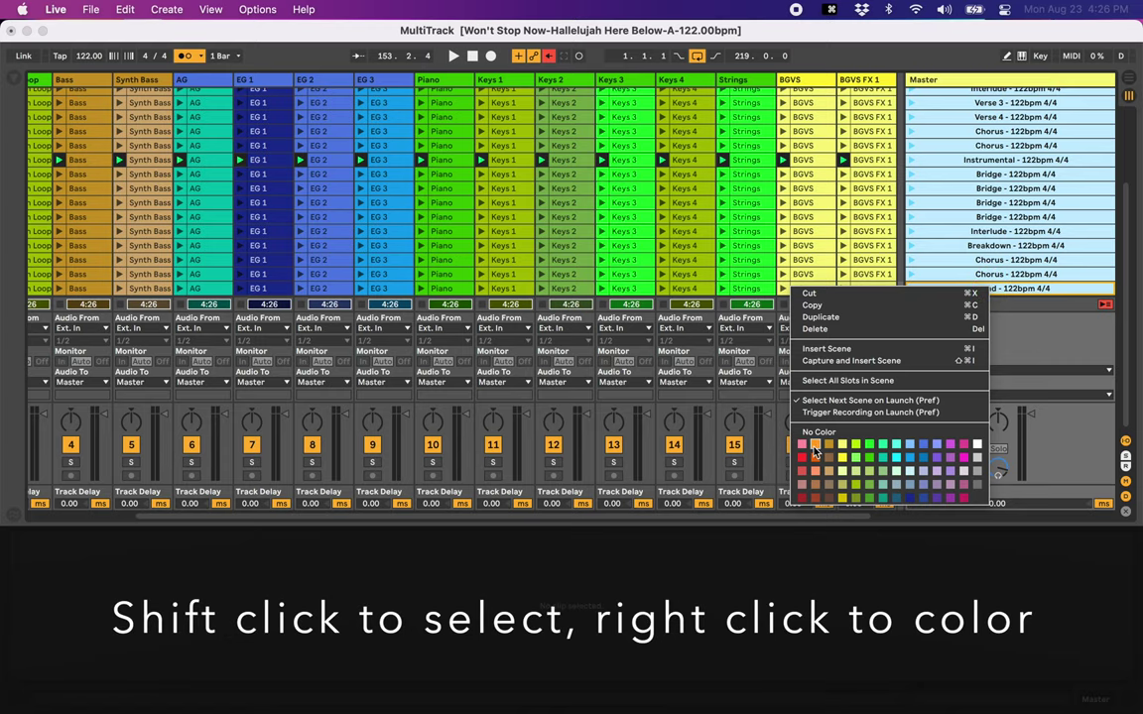
{"action": "left_click", "coordinate": [816, 458]}
{"action": "scroll", "coordinate": [990, 198], "scroll_direction": "up", "scroll_amount": 3}
{"action": "scroll", "coordinate": [990, 199], "scroll_direction": "left", "scroll_amount": 1}
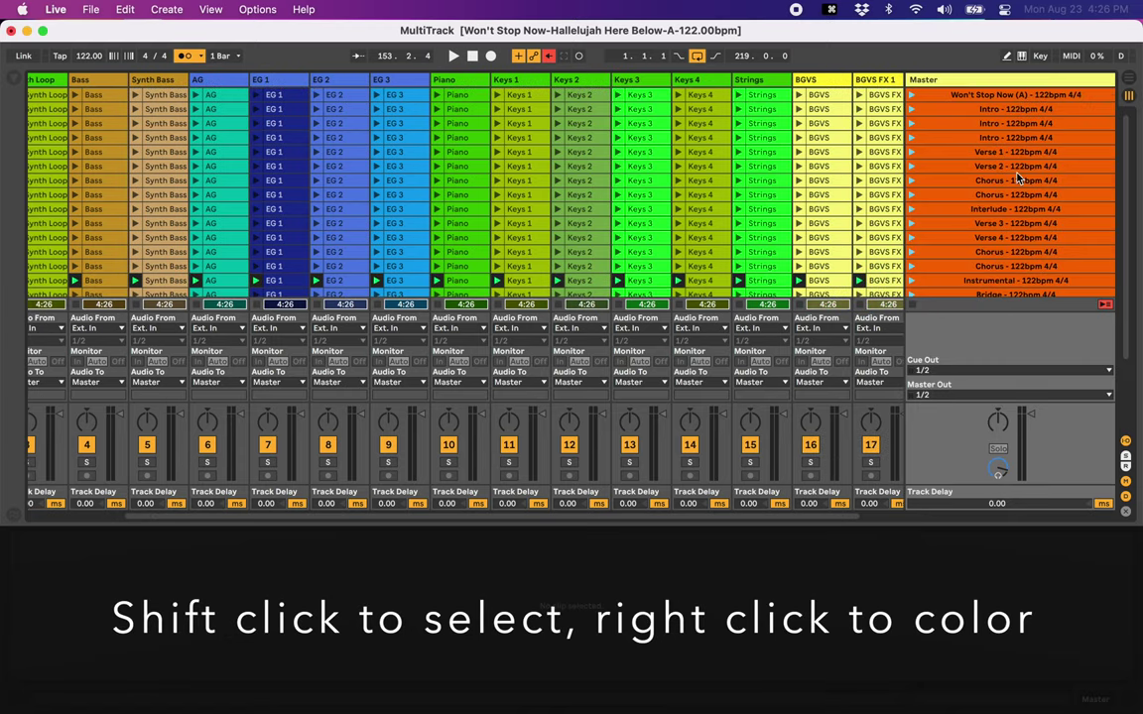
Color all tracks from Guide through BGVS FX 1 light orange.
{"action": "scroll", "coordinate": [496, 178], "scroll_direction": "left", "scroll_amount": 3}
{"action": "scroll", "coordinate": [496, 179], "scroll_direction": "down", "scroll_amount": 5}
{"action": "left_click", "coordinate": [54, 80]}
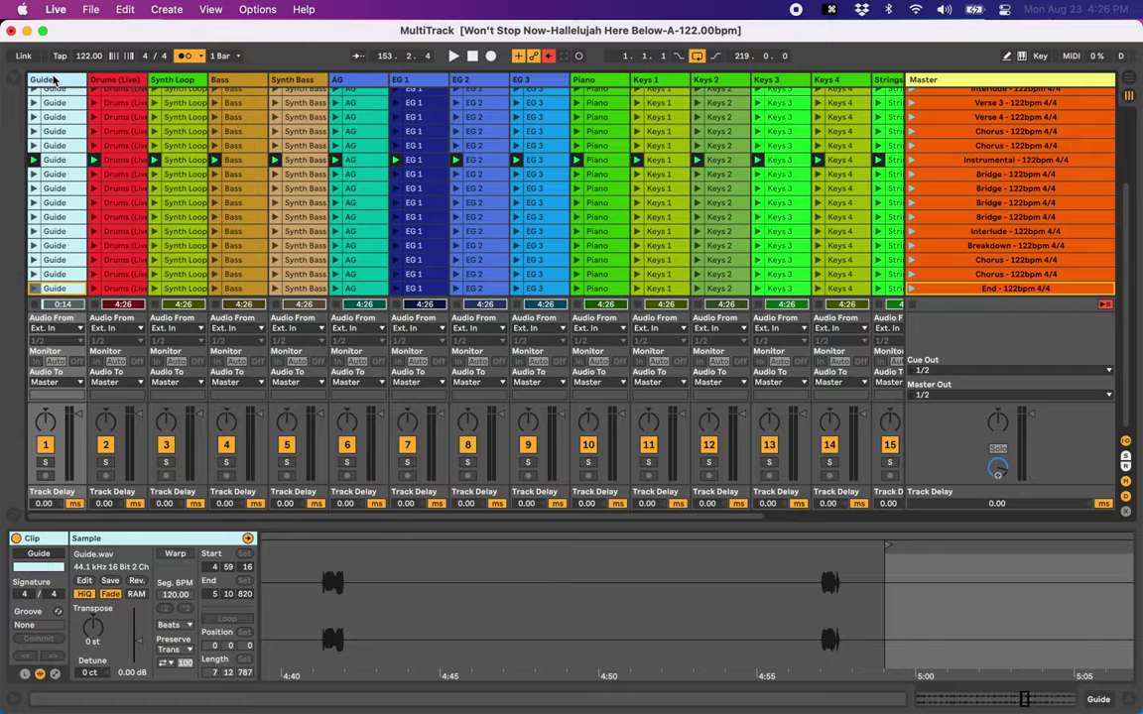
{"action": "scroll", "coordinate": [53, 79], "scroll_direction": "right", "scroll_amount": 10}
{"action": "left_click", "coordinate": [883, 80], "text": "shift"}
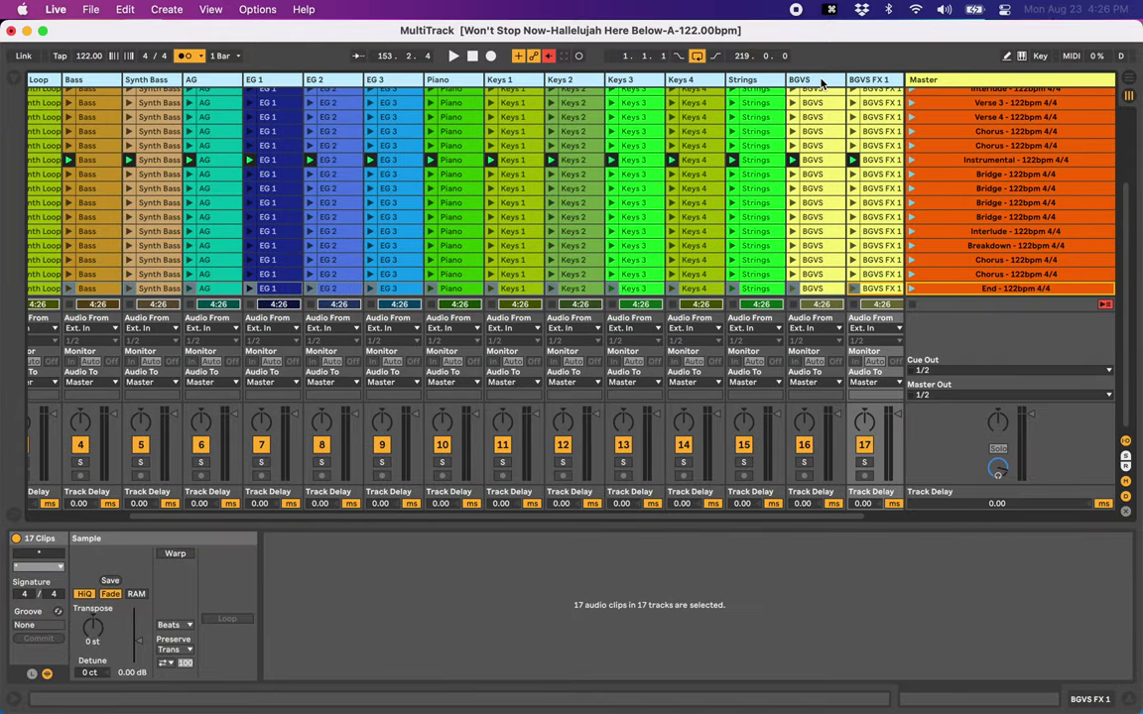
{"action": "right_click", "coordinate": [886, 82]}
{"action": "left_click", "coordinate": [907, 214]}
Recolor all tracks from Guide through BGVS FX 1 in the same dark orange as the scenes.
{"action": "scroll", "coordinate": [797, 161], "scroll_direction": "up", "scroll_amount": 2}
{"action": "scroll", "coordinate": [798, 161], "scroll_direction": "left", "scroll_amount": 1}
{"action": "scroll", "coordinate": [798, 162], "scroll_direction": "left", "scroll_amount": 2}
{"action": "scroll", "coordinate": [799, 161], "scroll_direction": "up", "scroll_amount": 4}
{"action": "left_click", "coordinate": [40, 80]}
{"action": "scroll", "coordinate": [39, 80], "scroll_direction": "down", "scroll_amount": 5}
{"action": "scroll", "coordinate": [549, 96], "scroll_direction": "right", "scroll_amount": 4}
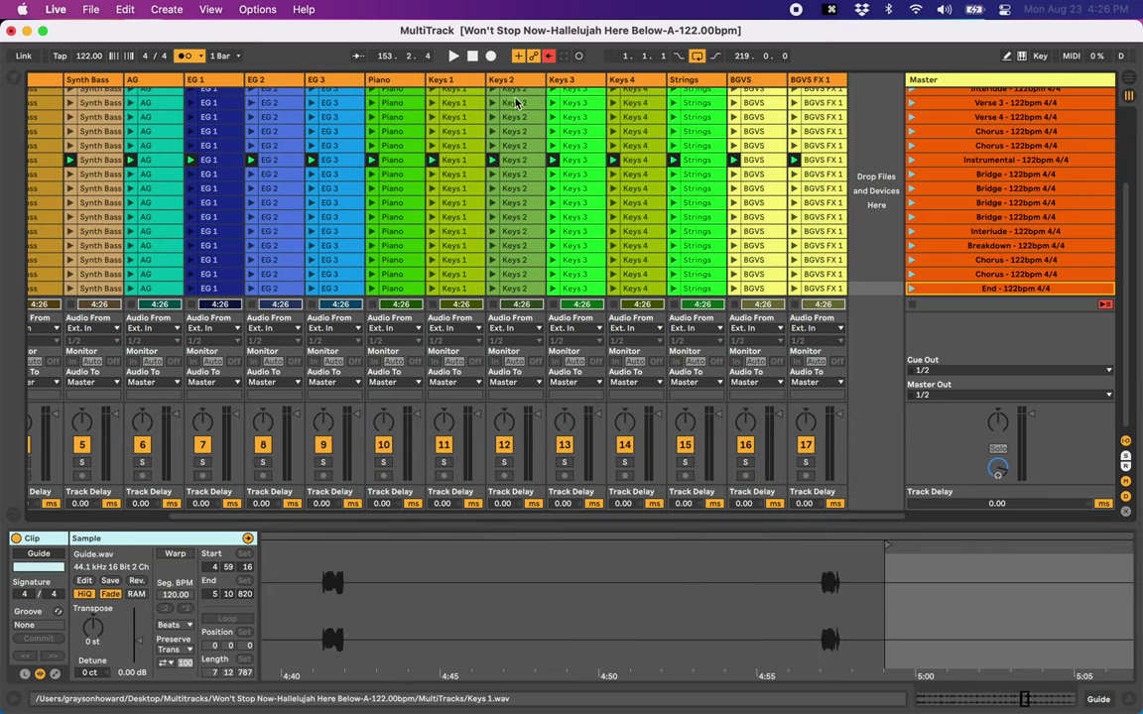
{"action": "left_click", "coordinate": [810, 79], "text": "shift"}
{"action": "right_click", "coordinate": [810, 79]}
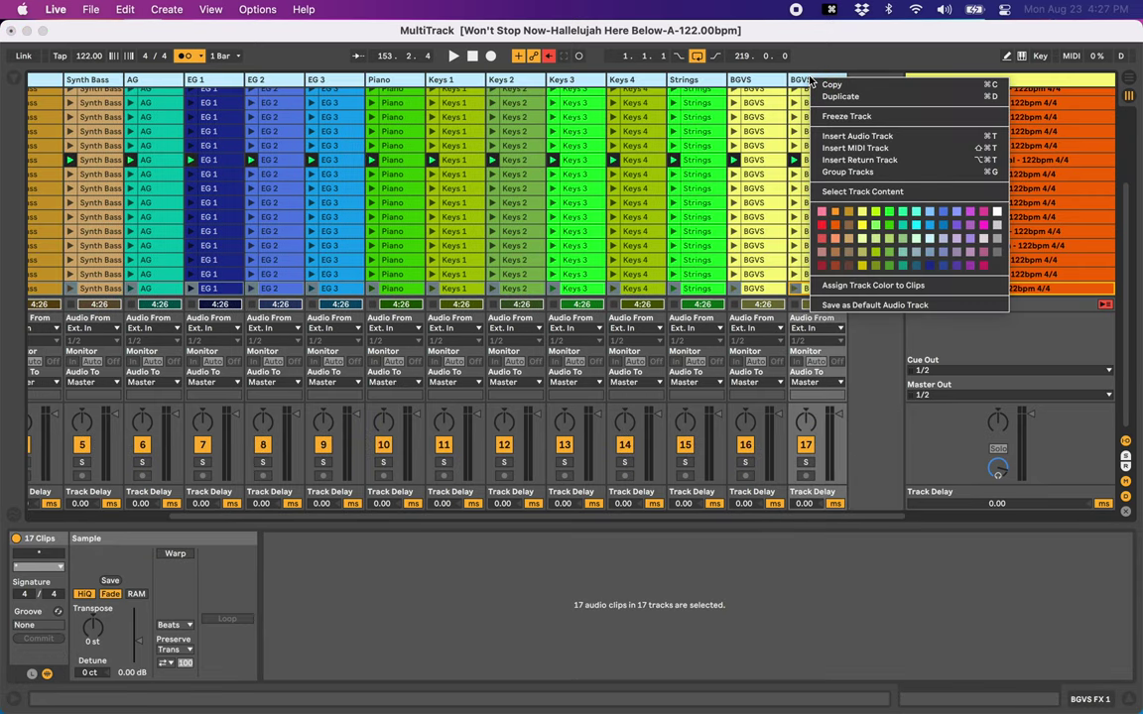
{"action": "left_click", "coordinate": [837, 225]}
{"action": "right_click", "coordinate": [810, 80]}
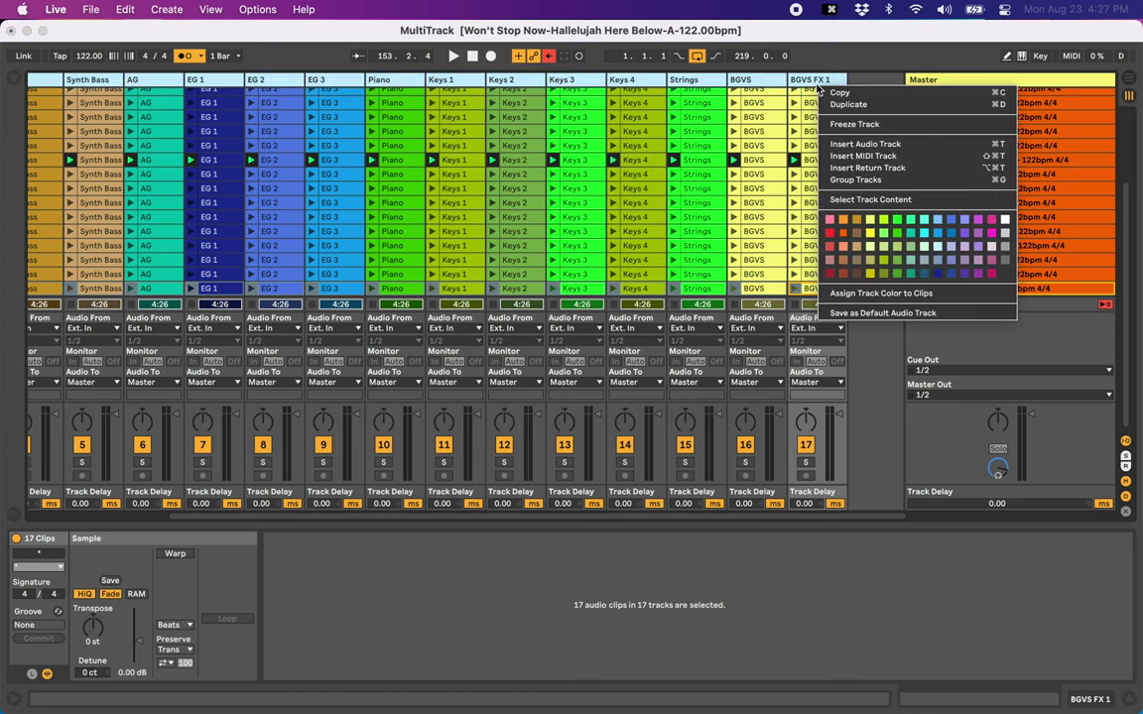
{"action": "left_click", "coordinate": [800, 79]}
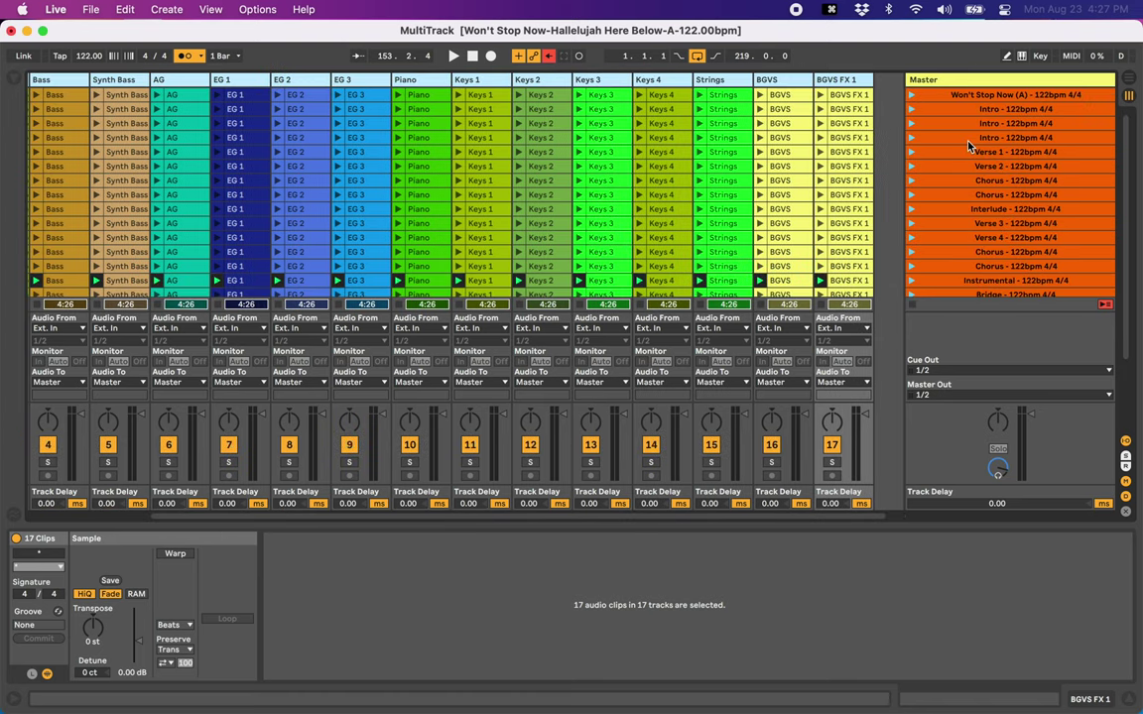
Select all tracks from Guide through BGVS FX 1 and assign their track color to their clips.
{"action": "scroll", "coordinate": [236, 80], "scroll_direction": "left", "scroll_amount": 3}
{"action": "left_click", "coordinate": [39, 79]}
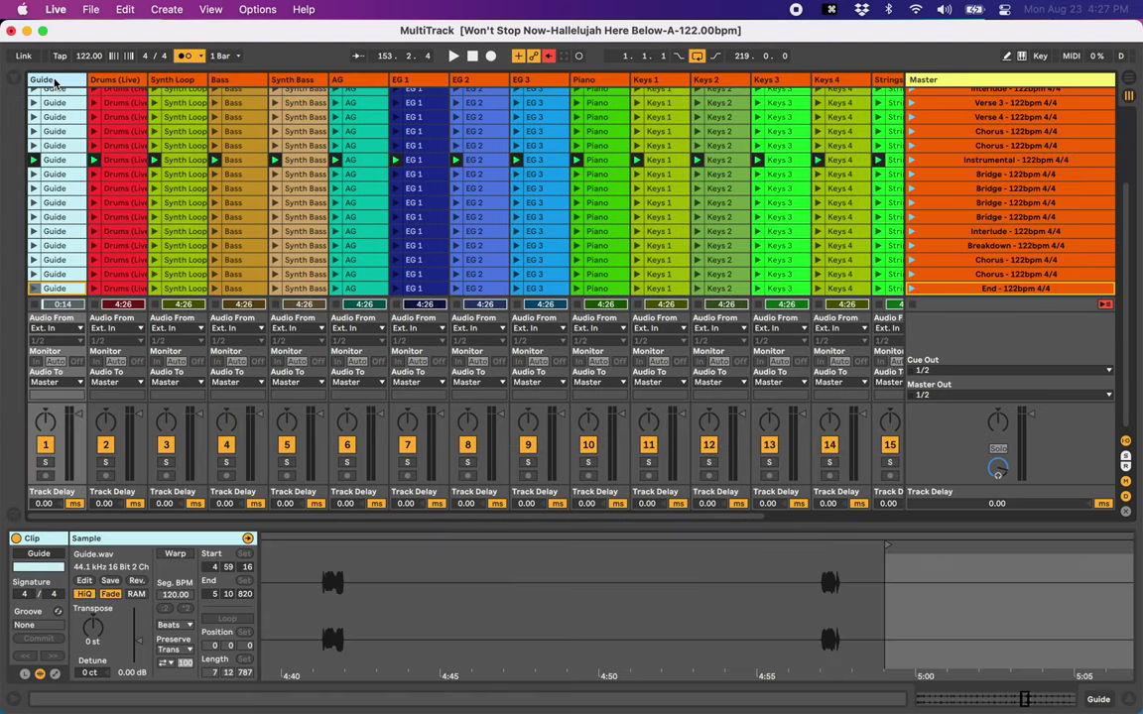
{"action": "scroll", "coordinate": [742, 159], "scroll_direction": "right", "scroll_amount": 5}
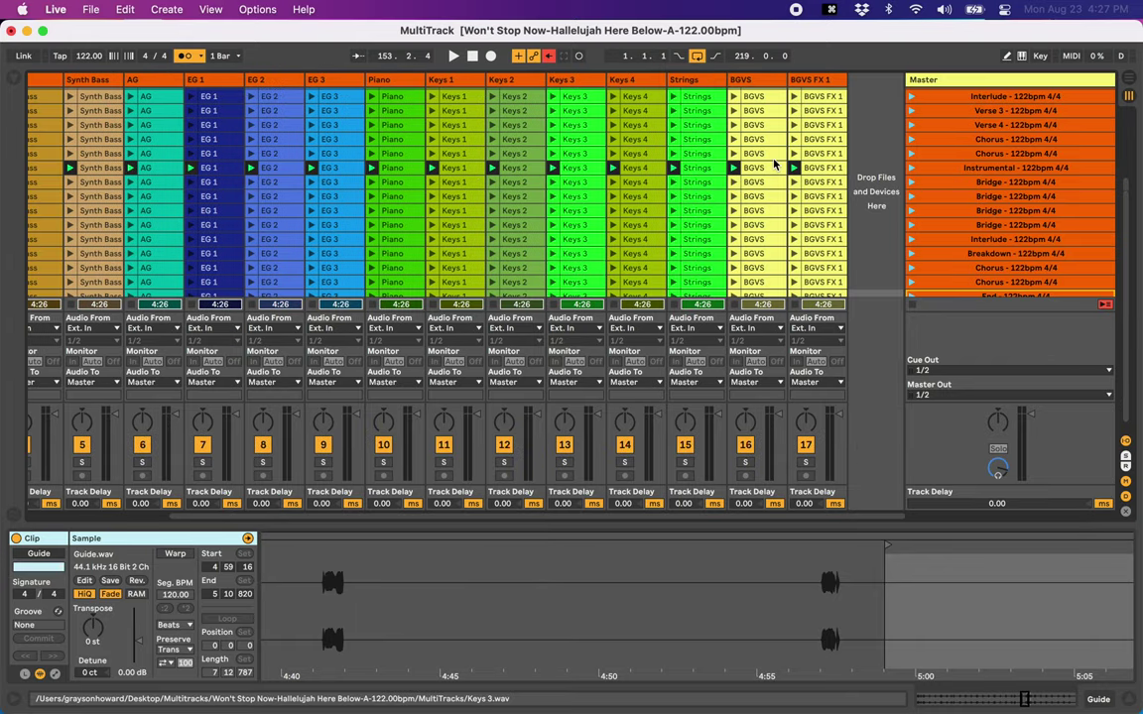
{"action": "left_click", "coordinate": [832, 81], "text": "shift"}
{"action": "scroll", "coordinate": [112, 115], "scroll_direction": "left", "scroll_amount": 8}
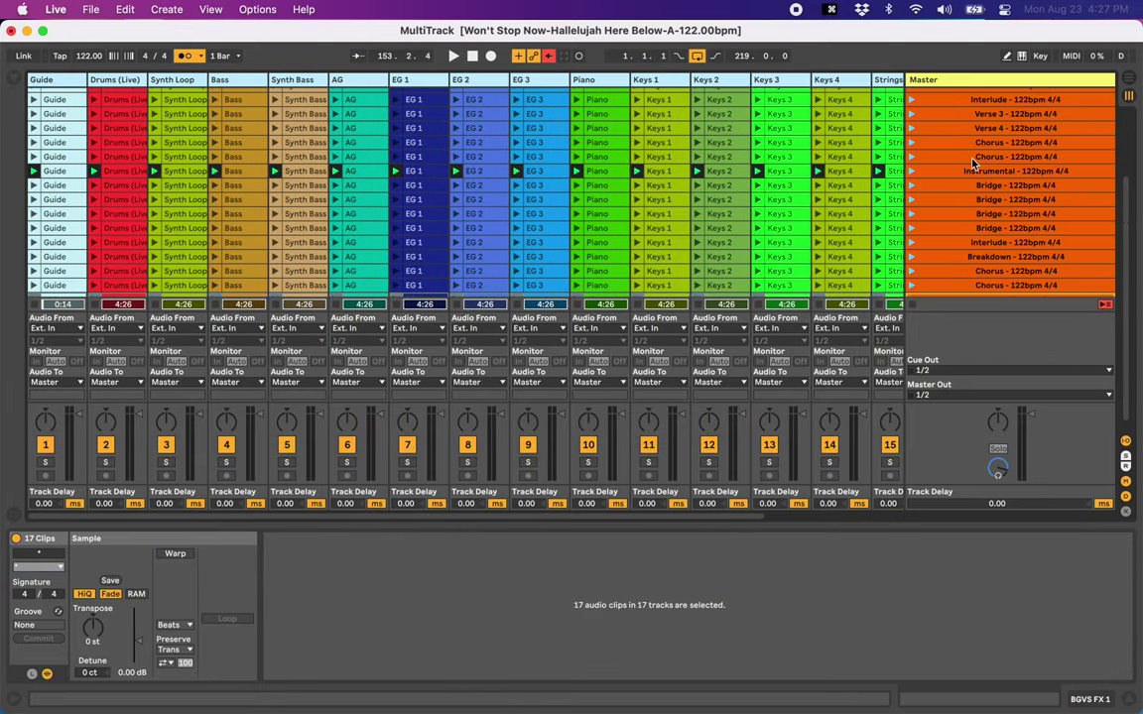
{"action": "right_click", "coordinate": [66, 87]}
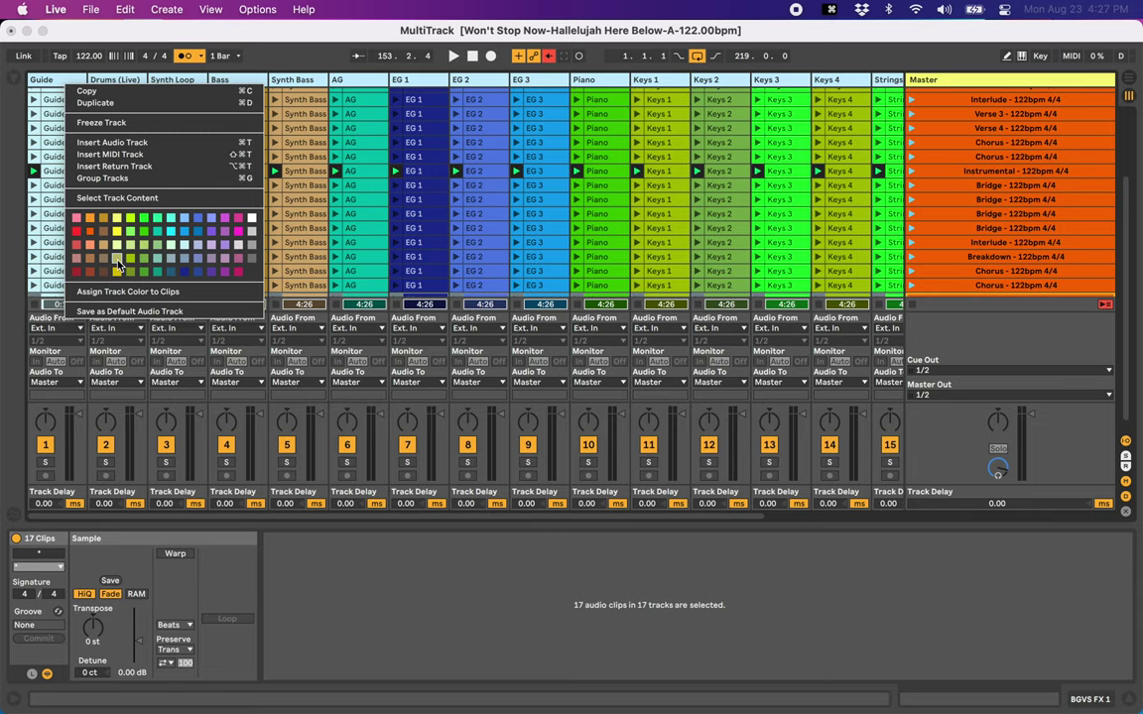
{"action": "left_click", "coordinate": [109, 292]}
{"action": "scroll", "coordinate": [1071, 198], "scroll_direction": "right", "scroll_amount": 3}
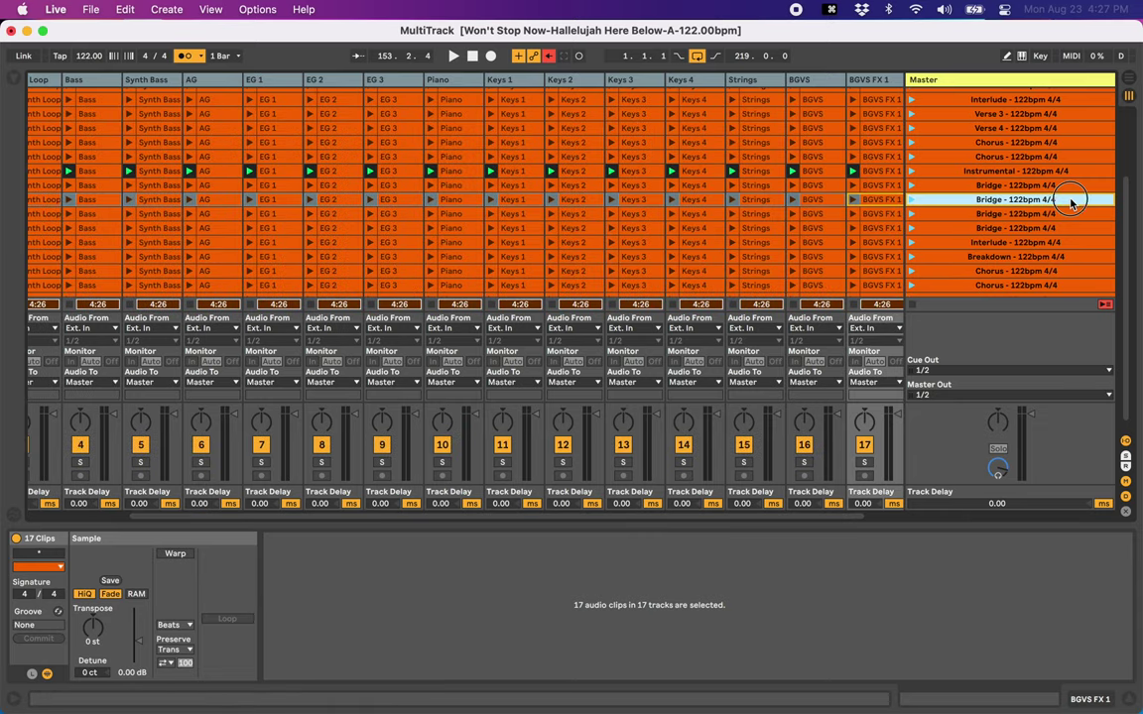
Change the color of the Won't Stop Now (A) title scene to black.
{"action": "scroll", "coordinate": [1072, 203], "scroll_direction": "up", "scroll_amount": 4}
{"action": "scroll", "coordinate": [1005, 116], "scroll_direction": "right", "scroll_amount": 1}
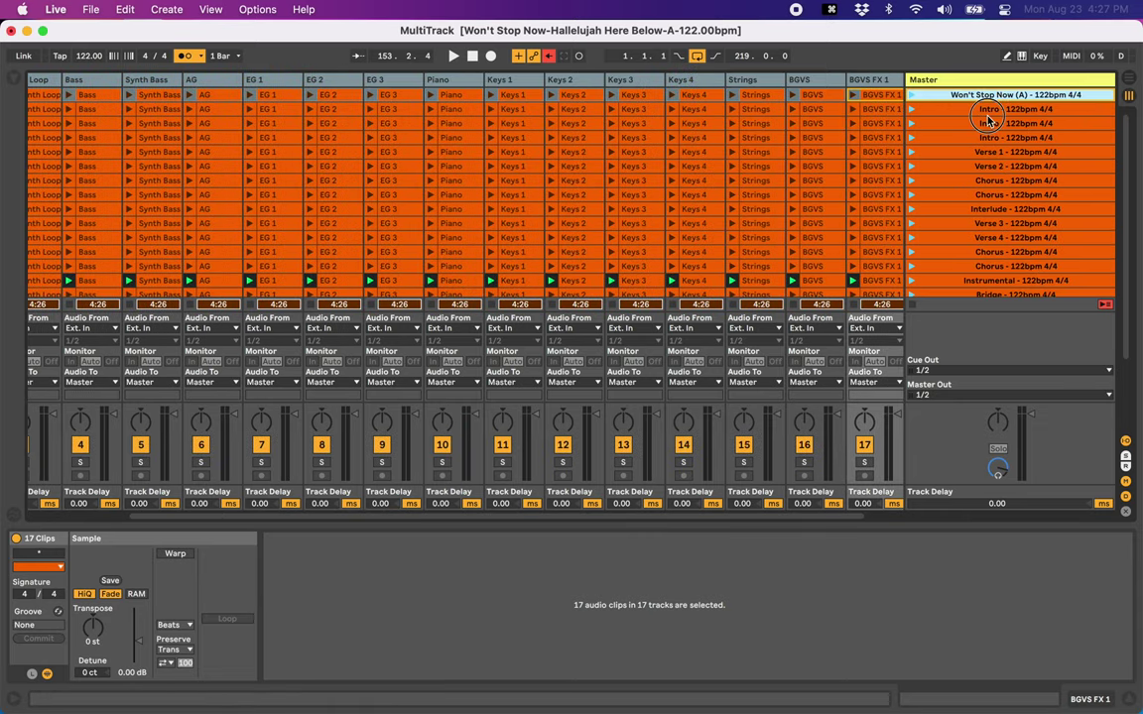
{"action": "left_click", "coordinate": [1032, 123]}
{"action": "left_click", "coordinate": [1012, 110]}
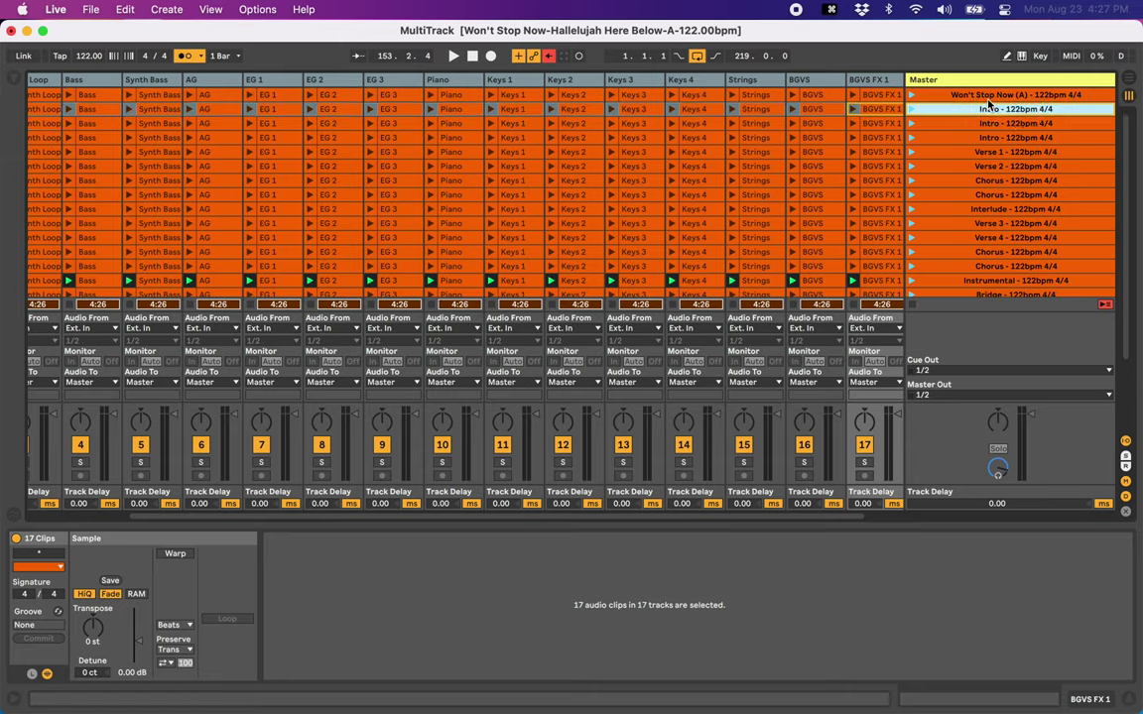
{"action": "left_click", "coordinate": [957, 96]}
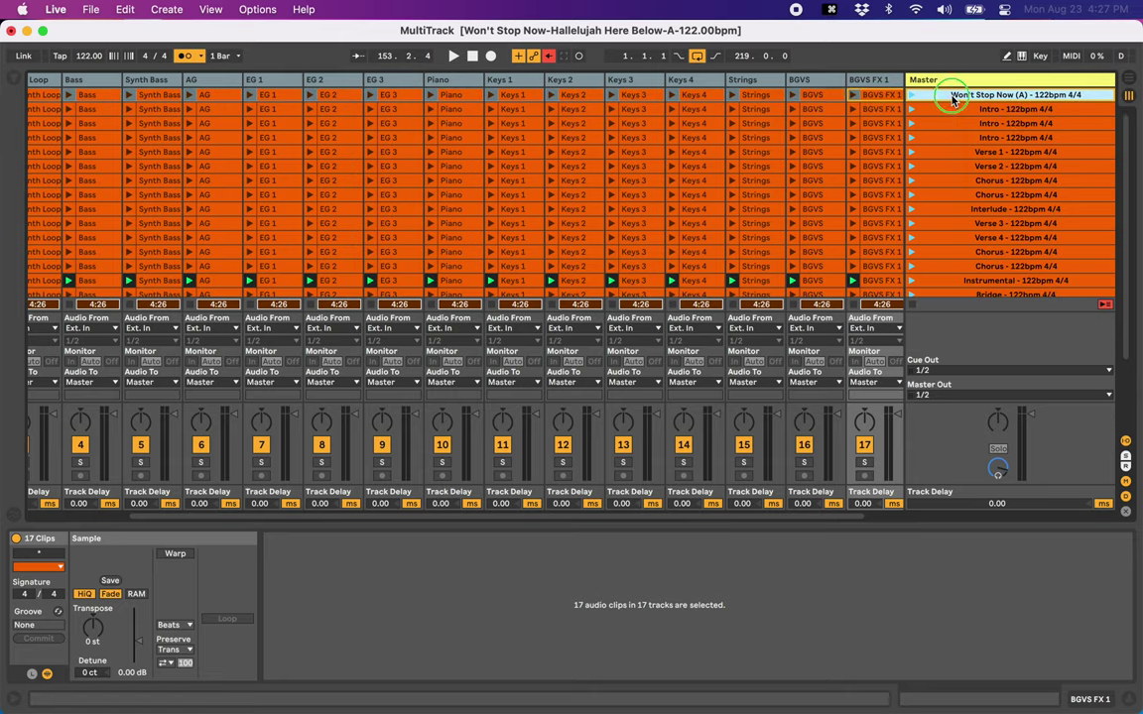
{"action": "right_click", "coordinate": [952, 96]}
{"action": "left_click", "coordinate": [939, 373]}
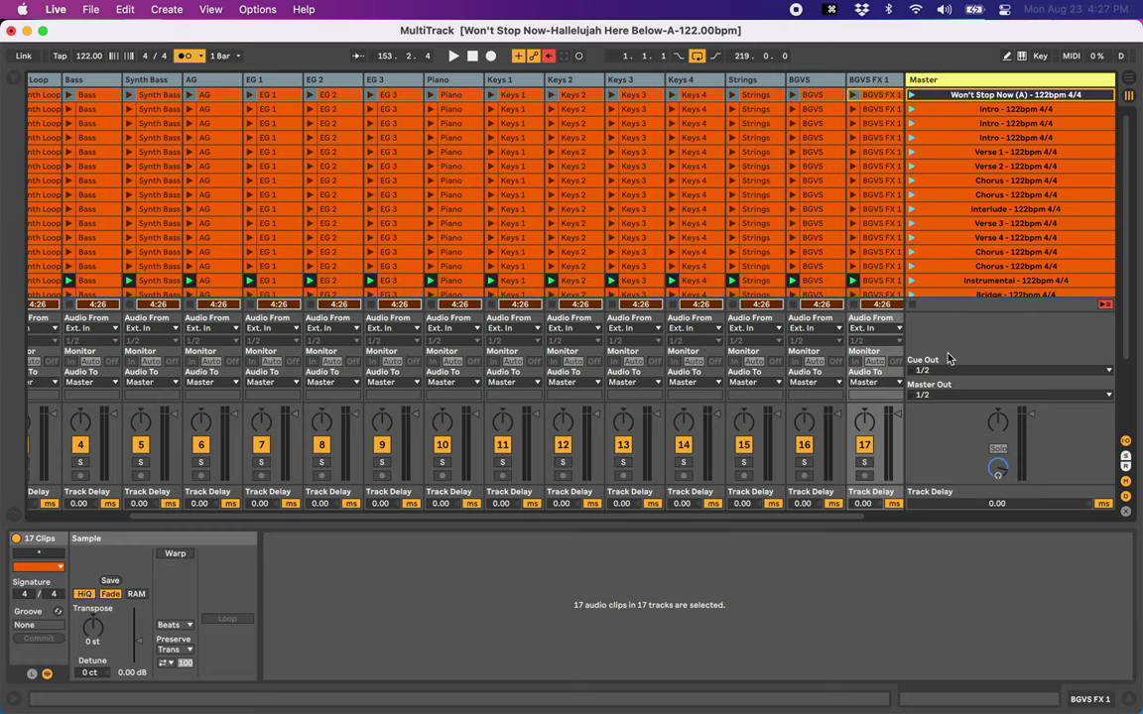
{"action": "left_click", "coordinate": [1020, 124]}
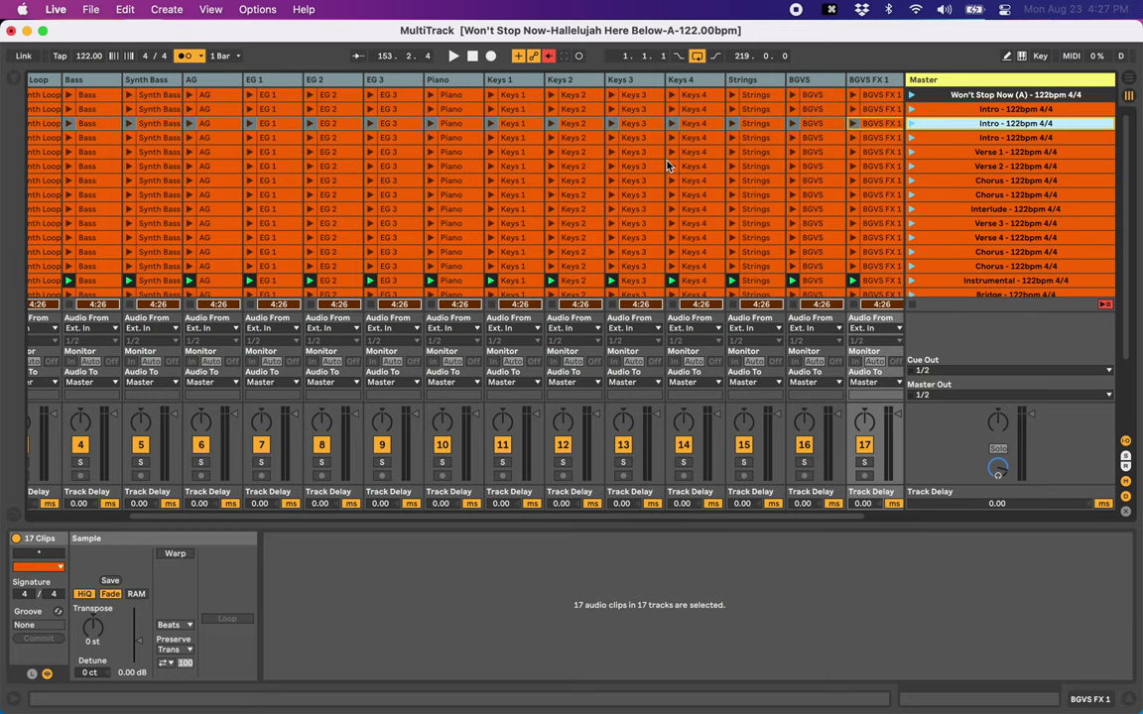
{"action": "scroll", "coordinate": [1022, 253], "scroll_direction": "down", "scroll_amount": 5}
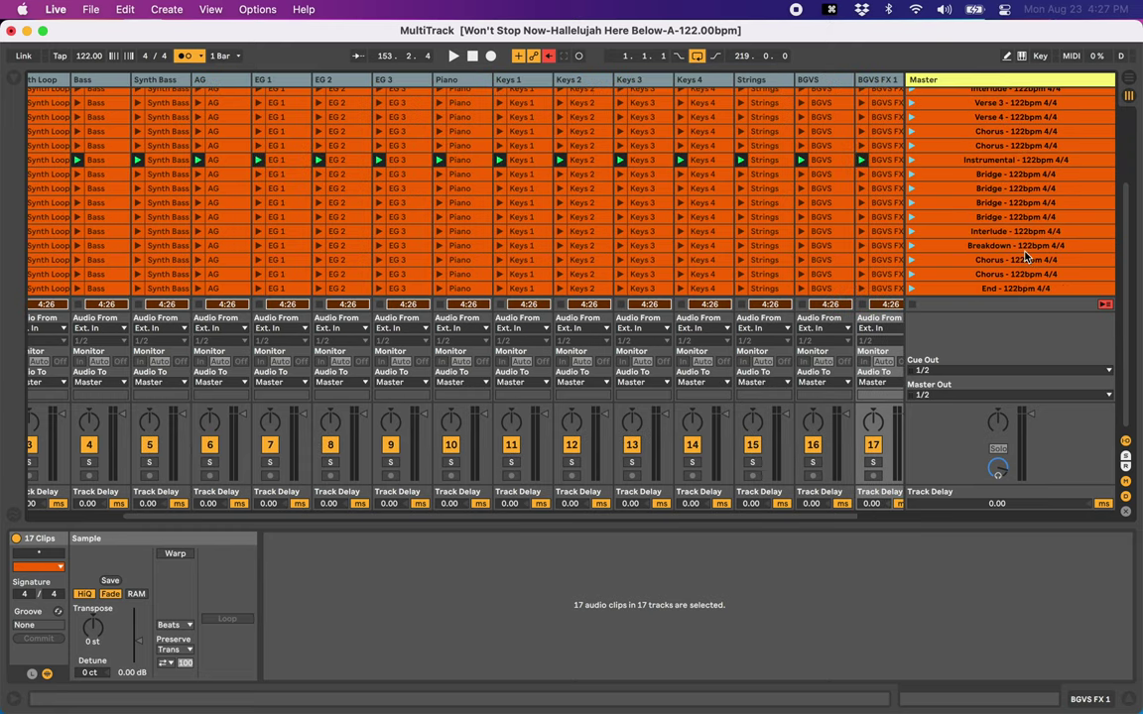
{"action": "scroll", "coordinate": [1027, 258], "scroll_direction": "up", "scroll_amount": 5}
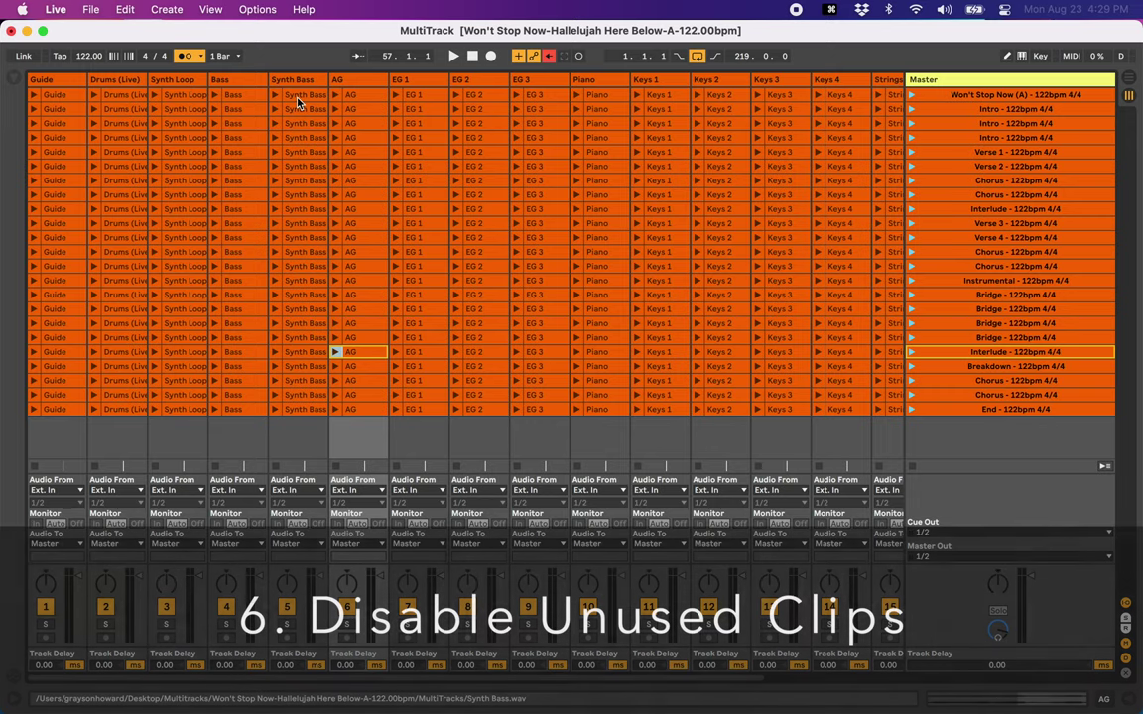
{"action": "scroll", "coordinate": [298, 103], "scroll_direction": "right", "scroll_amount": 3}
{"action": "scroll", "coordinate": [297, 103], "scroll_direction": "left", "scroll_amount": 3}
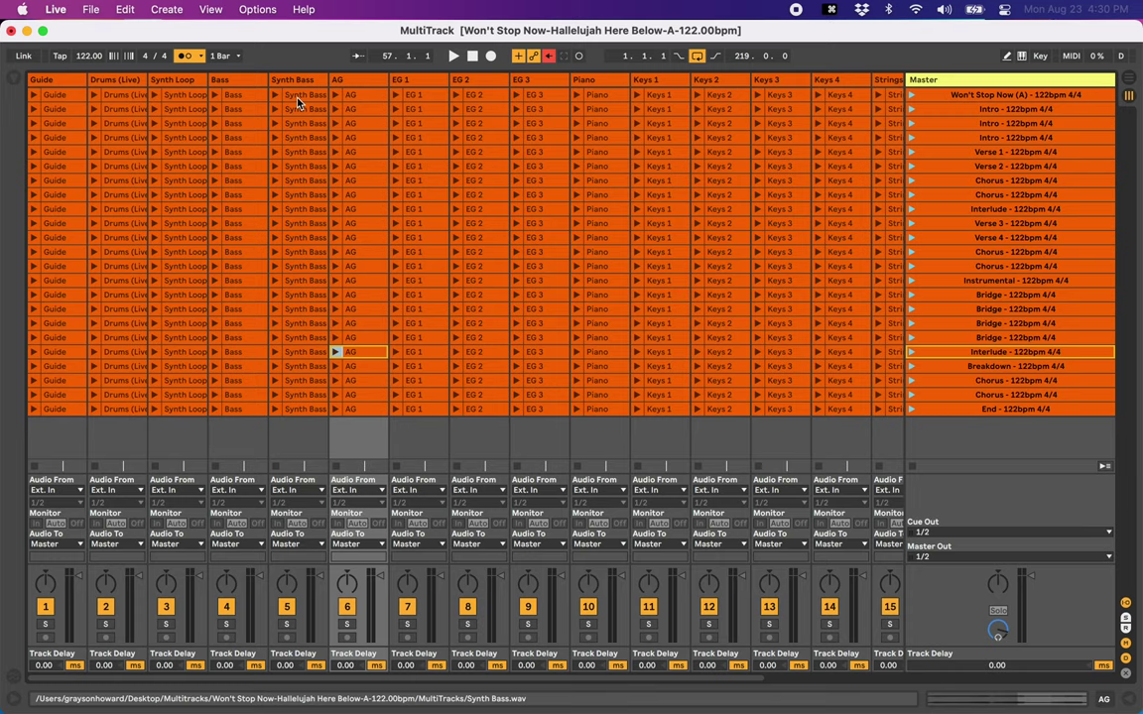
Deactivate every clip on the Bass track, from the Won't Stop Now (A) scene through the End scene.
{"action": "left_click", "coordinate": [234, 95]}
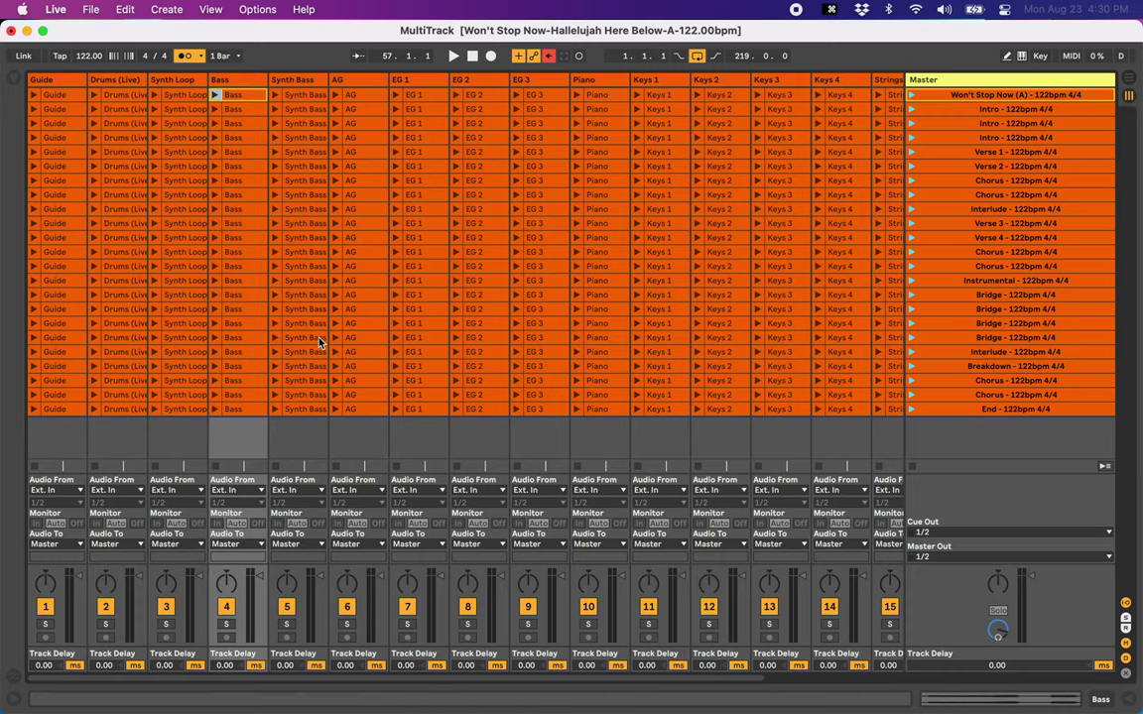
{"action": "left_click", "coordinate": [244, 409], "text": "shift"}
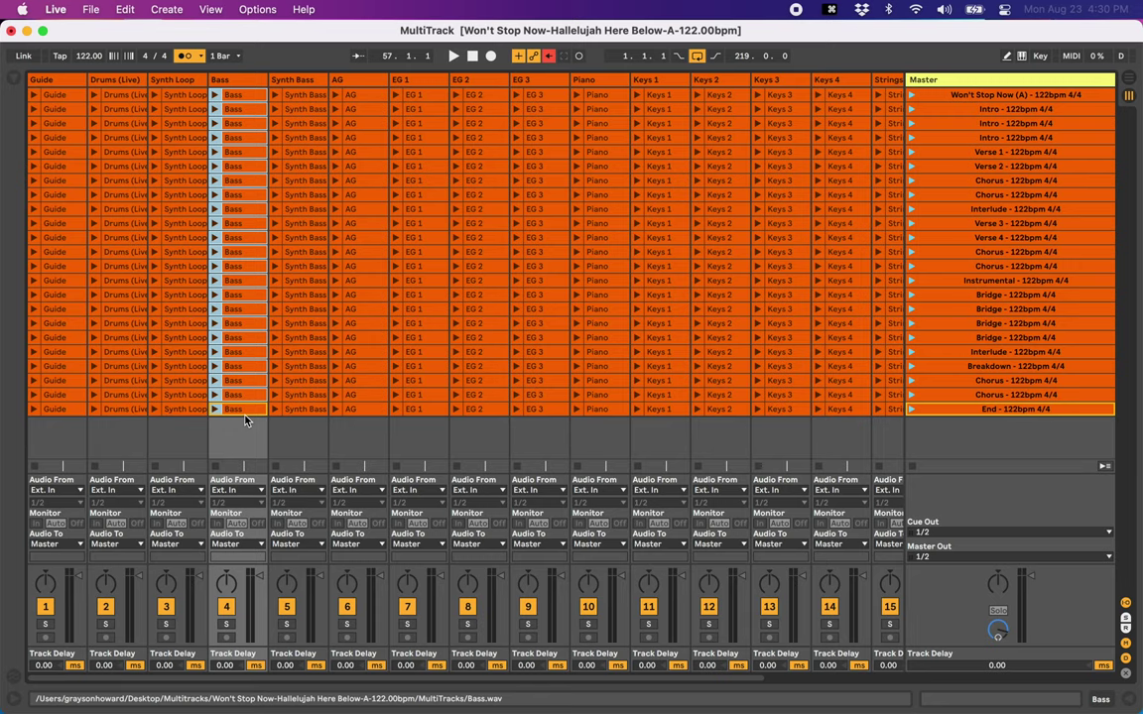
{"action": "key", "text": "Delete"}
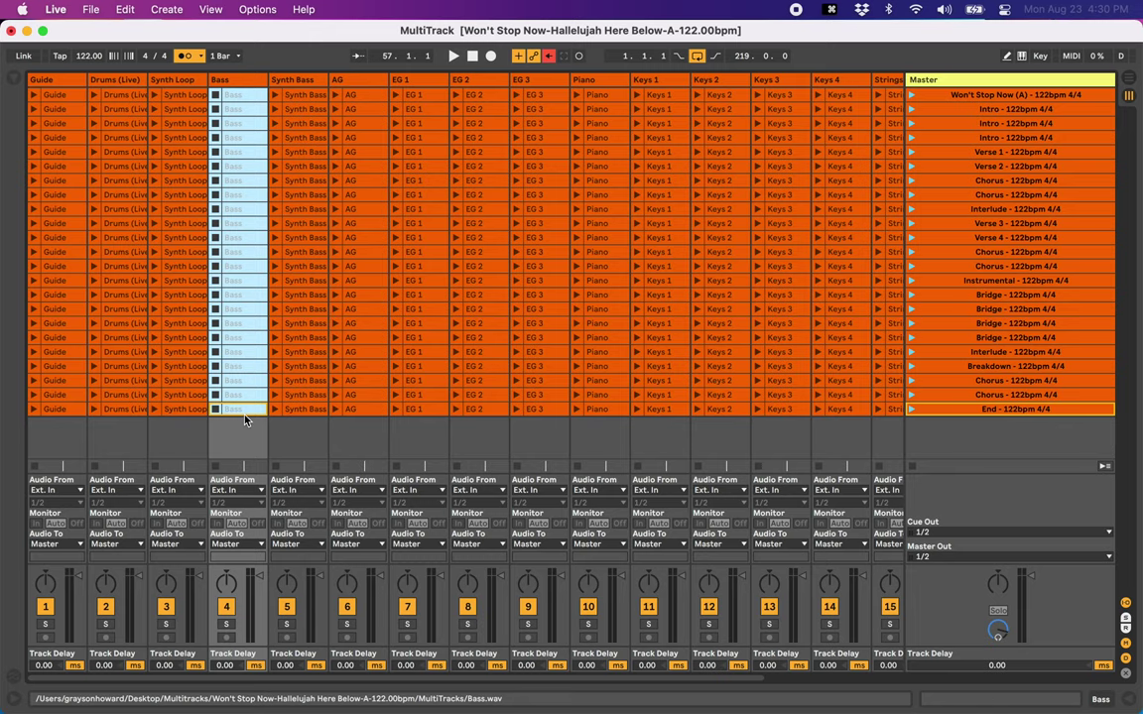
{"action": "key", "text": "0"}
{"action": "key", "text": "0"}
Deactivate every clip on the Drums (Live) and AG tracks, from the Won't Stop Now (A) scene through the End scene.
{"action": "left_click", "coordinate": [123, 96]}
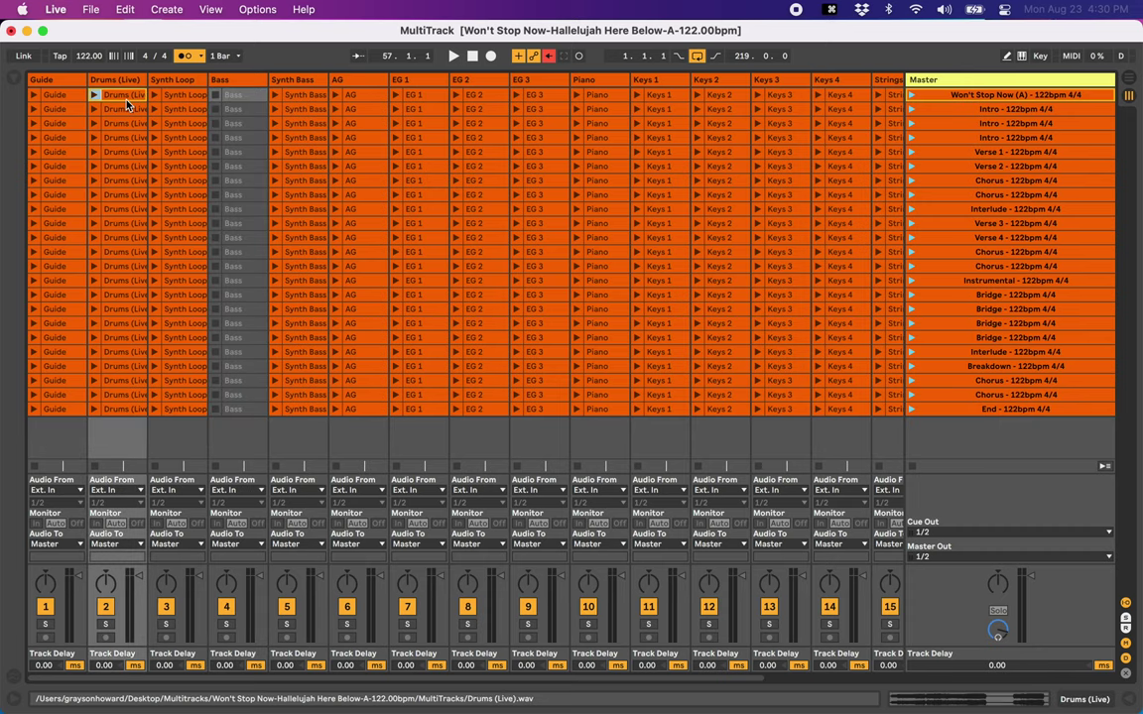
{"action": "left_click", "coordinate": [120, 409], "text": "shift"}
{"action": "key", "text": "Delete"}
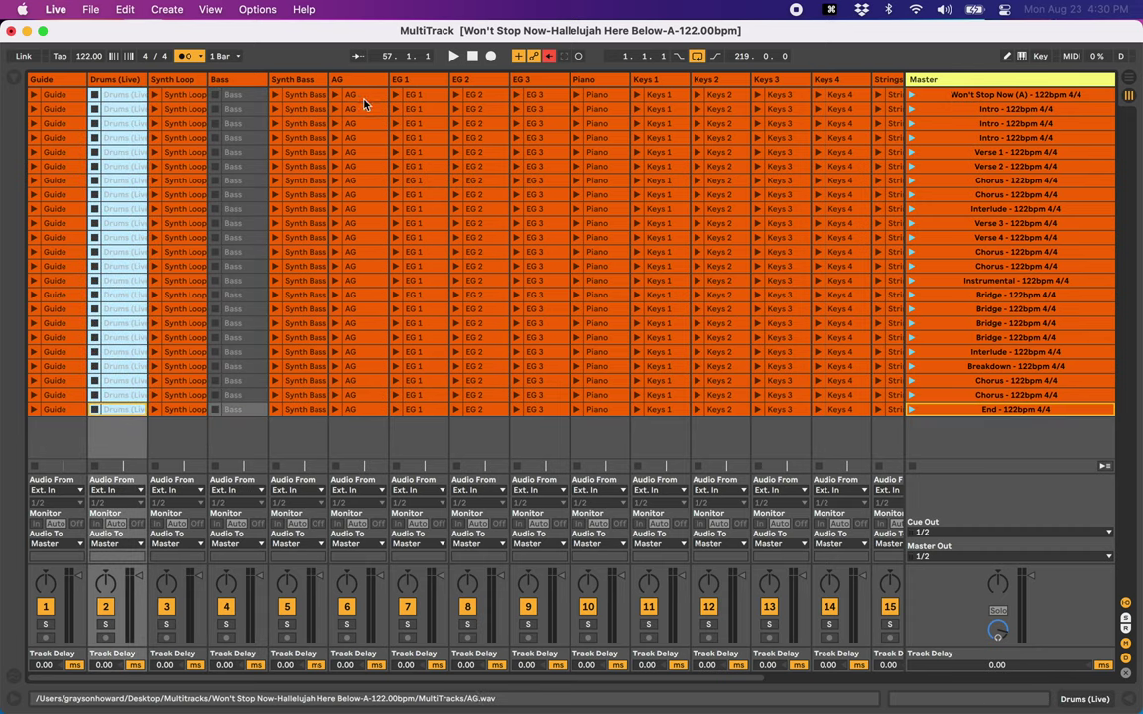
{"action": "left_click", "coordinate": [365, 96]}
{"action": "left_click", "coordinate": [369, 410], "text": "shift"}
{"action": "key", "text": "0"}
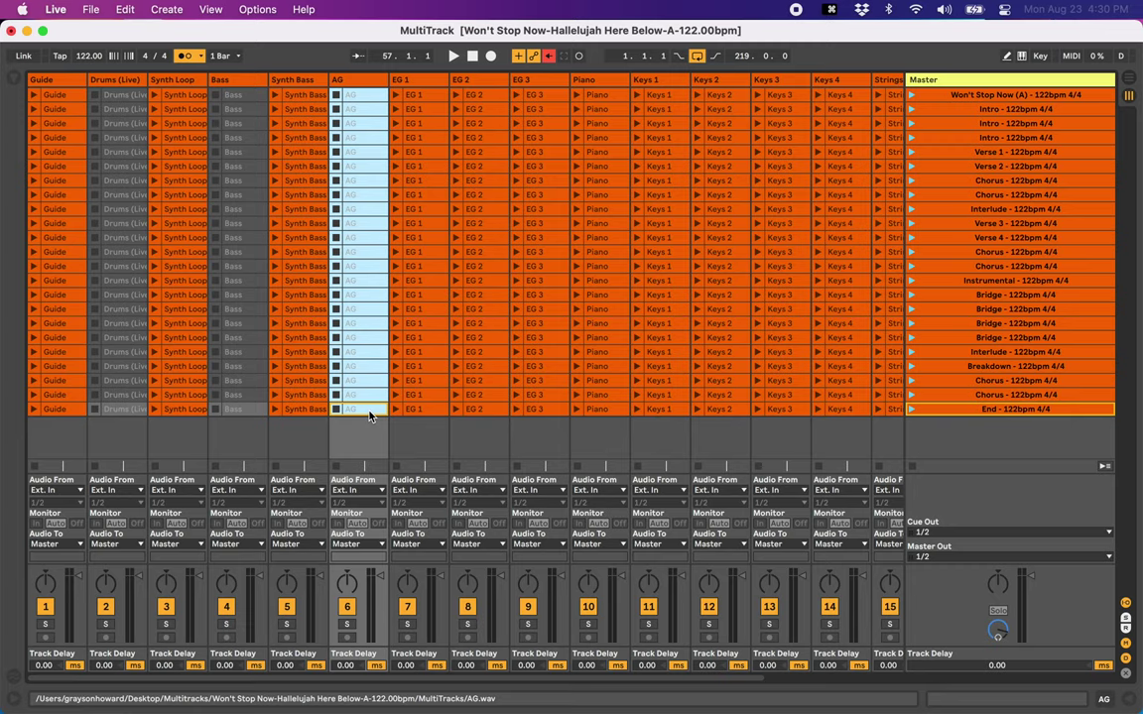
Deactivate every clip on the EG 1, EG 2 and EG 3 tracks, from the title scene through the End scene.
{"action": "left_click", "coordinate": [410, 96]}
{"action": "left_click", "coordinate": [545, 406], "text": "shift"}
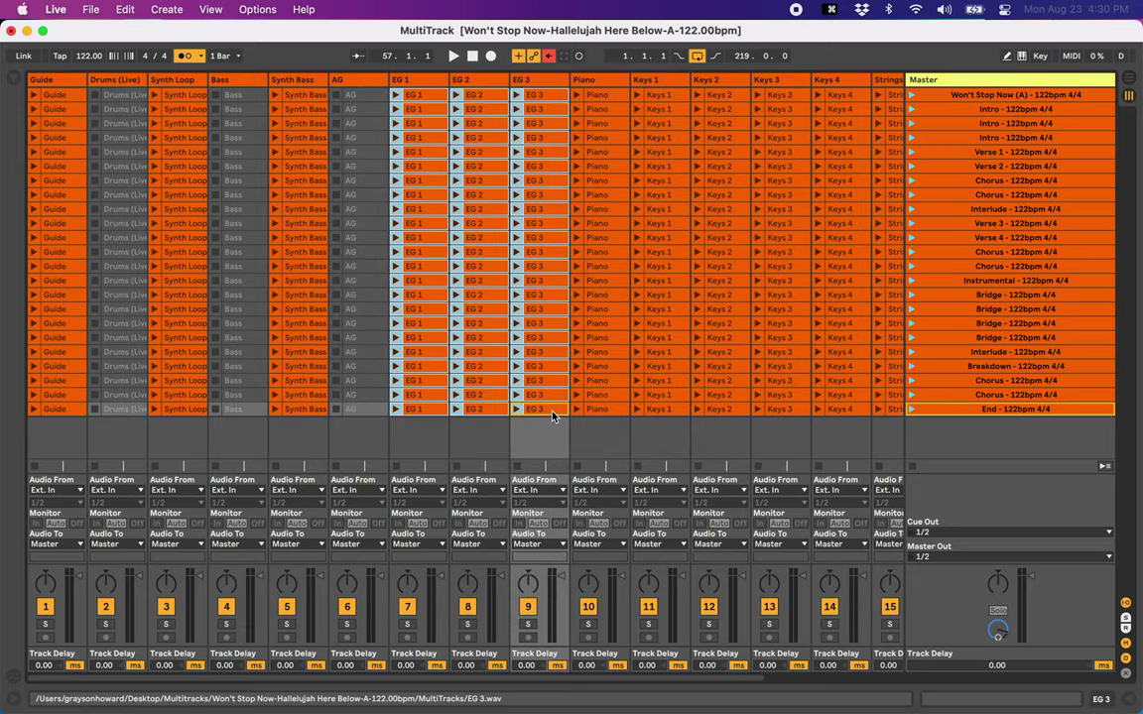
{"action": "scroll", "coordinate": [527, 202], "scroll_direction": "right", "scroll_amount": 3}
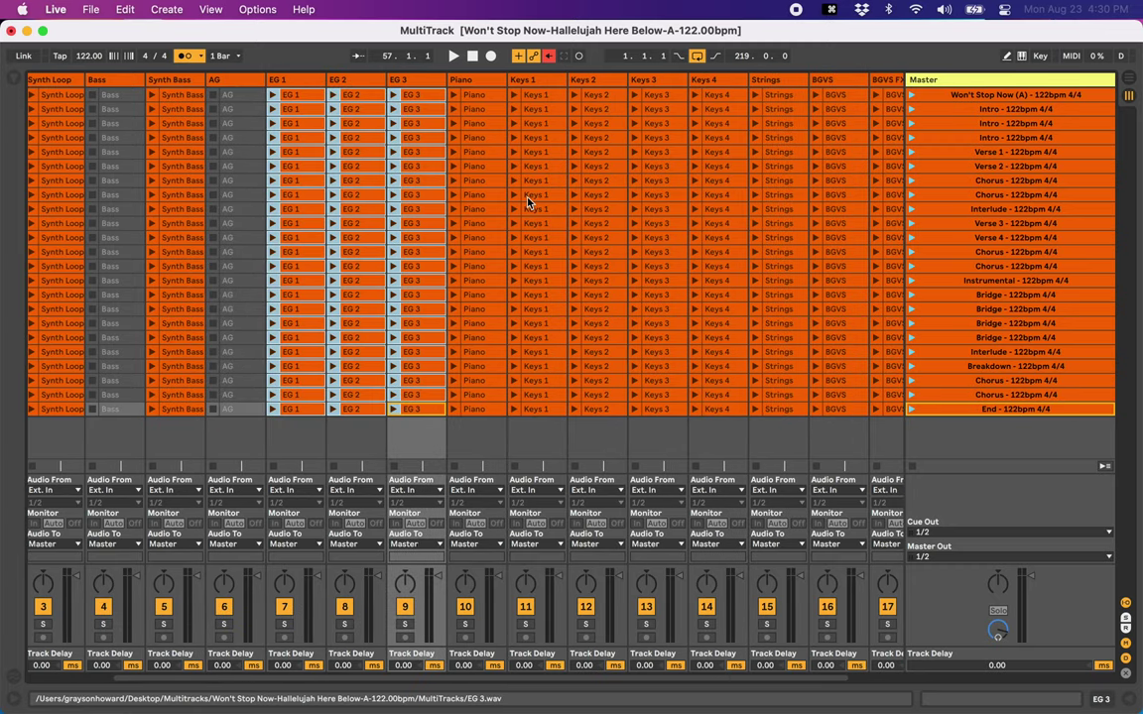
{"action": "scroll", "coordinate": [526, 203], "scroll_direction": "right", "scroll_amount": 2}
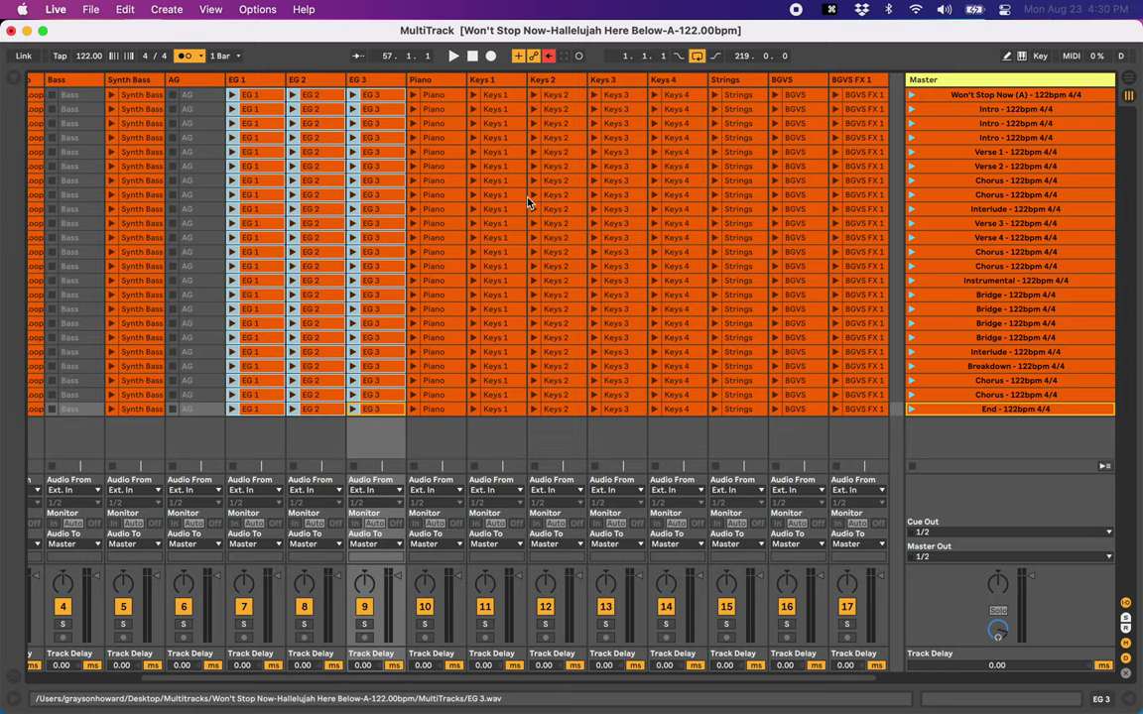
{"action": "key", "text": "Delete"}
Deactivate every clip on the Piano track, from the Won't Stop Now (A) scene through the End scene.
{"action": "scroll", "coordinate": [527, 203], "scroll_direction": "right", "scroll_amount": 2}
{"action": "left_click", "coordinate": [395, 94]}
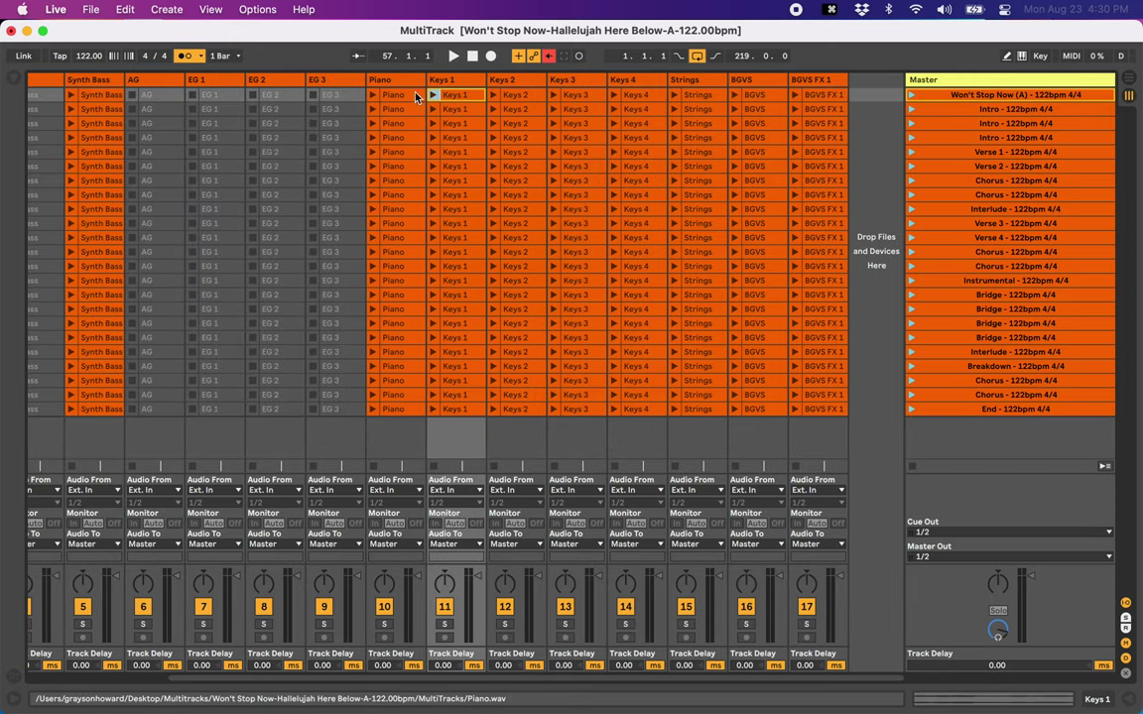
{"action": "left_click", "coordinate": [400, 411], "text": "shift"}
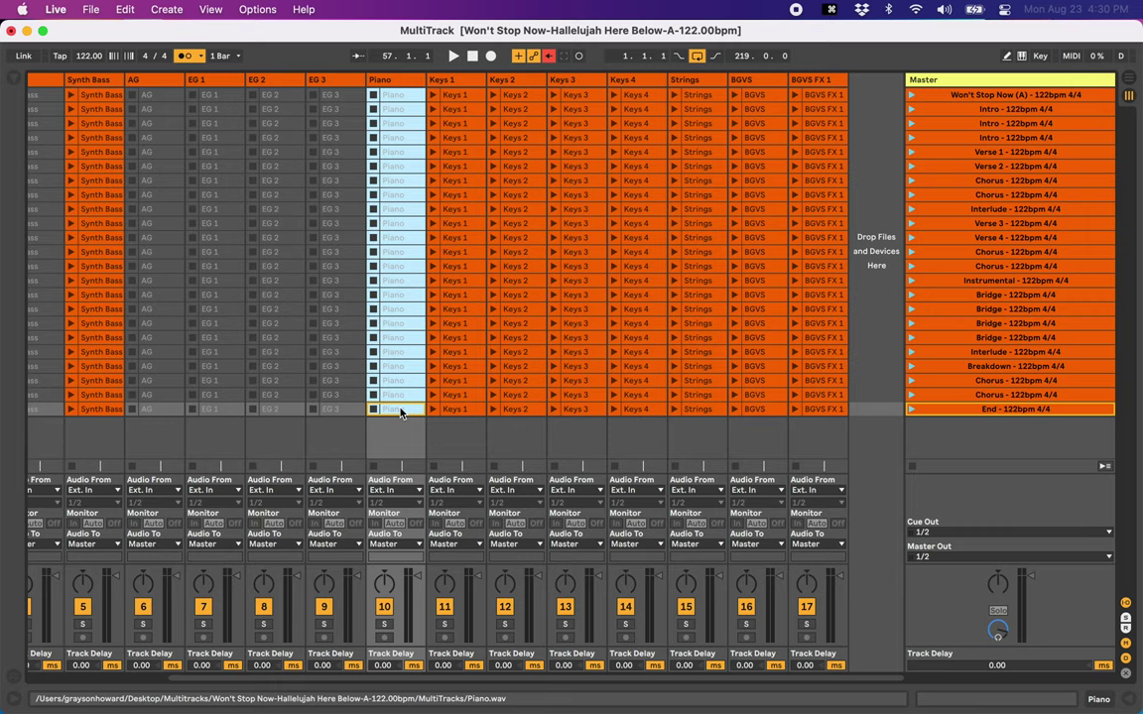
{"action": "key", "text": "Delete"}
Deactivate every clip on the BGVS and BGVS FX 1 tracks, from the title scene through the End scene.
{"action": "left_click", "coordinate": [437, 96]}
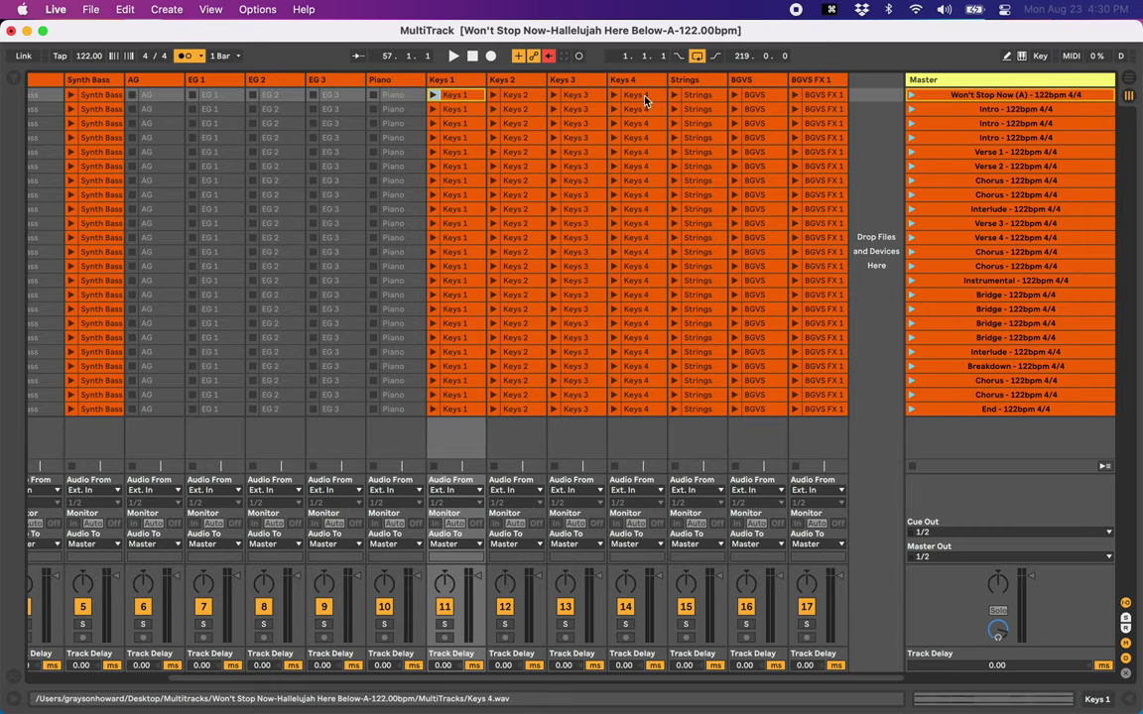
{"action": "left_click", "coordinate": [635, 96]}
{"action": "left_click", "coordinate": [746, 95]}
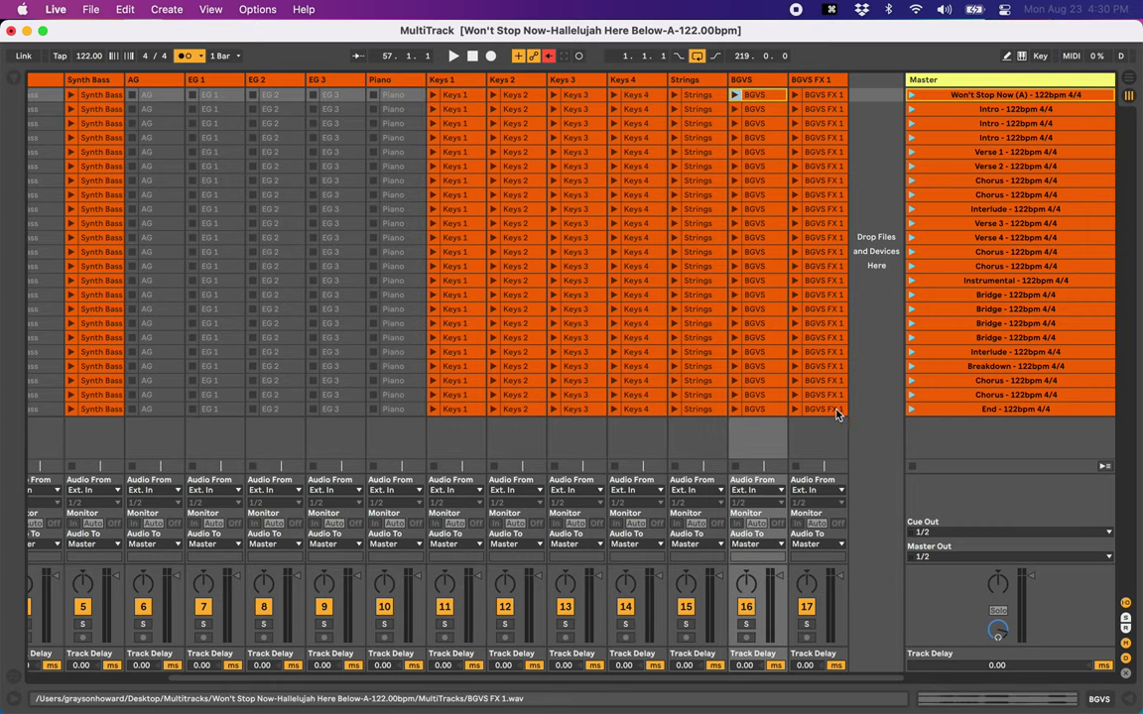
{"action": "left_click", "coordinate": [822, 409], "text": "shift"}
{"action": "key", "text": "0"}
{"action": "scroll", "coordinate": [205, 208], "scroll_direction": "left", "scroll_amount": 5}
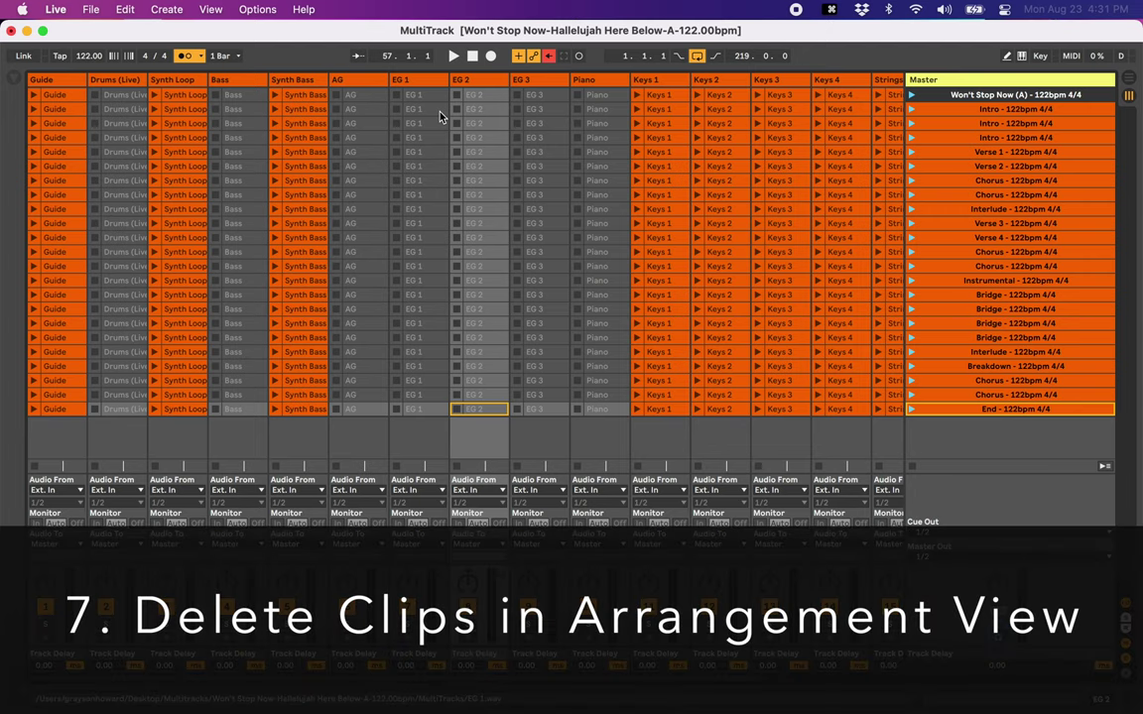
Delete all leftover clips from Guide through BGVS FX 1 in Arrangement view and return to Session view.
{"action": "key", "text": "Tab"}
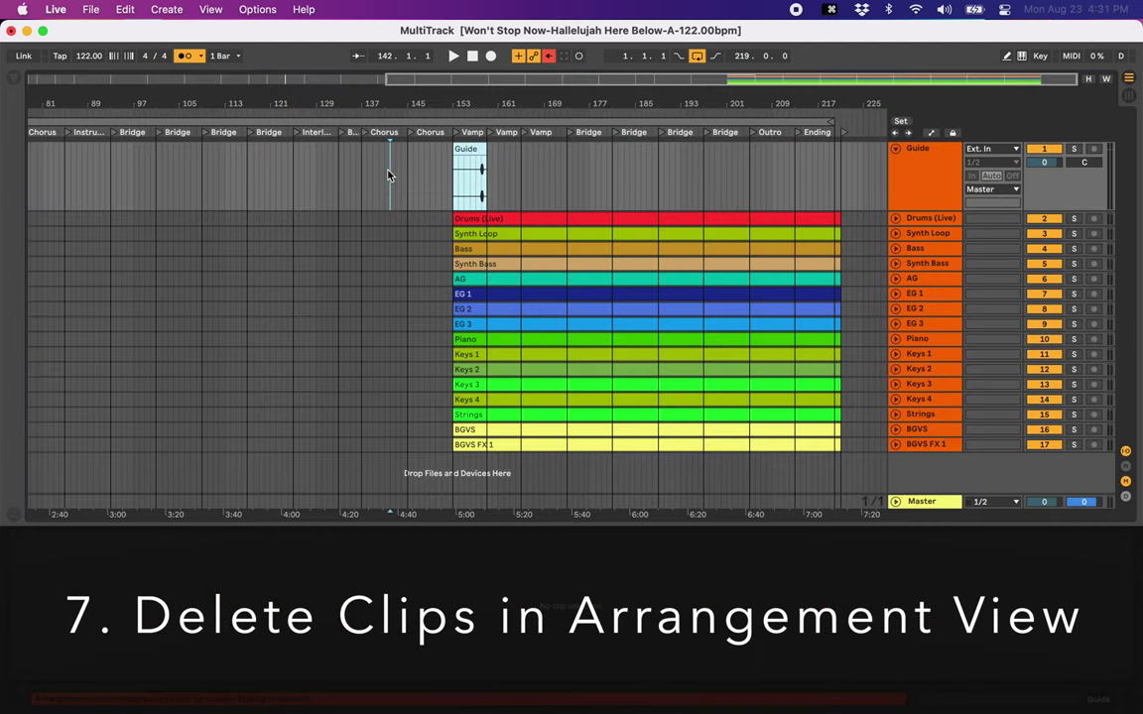
{"action": "left_click_drag", "start_coordinate": [390, 171], "coordinate": [858, 480]}
{"action": "key", "text": "Delete"}
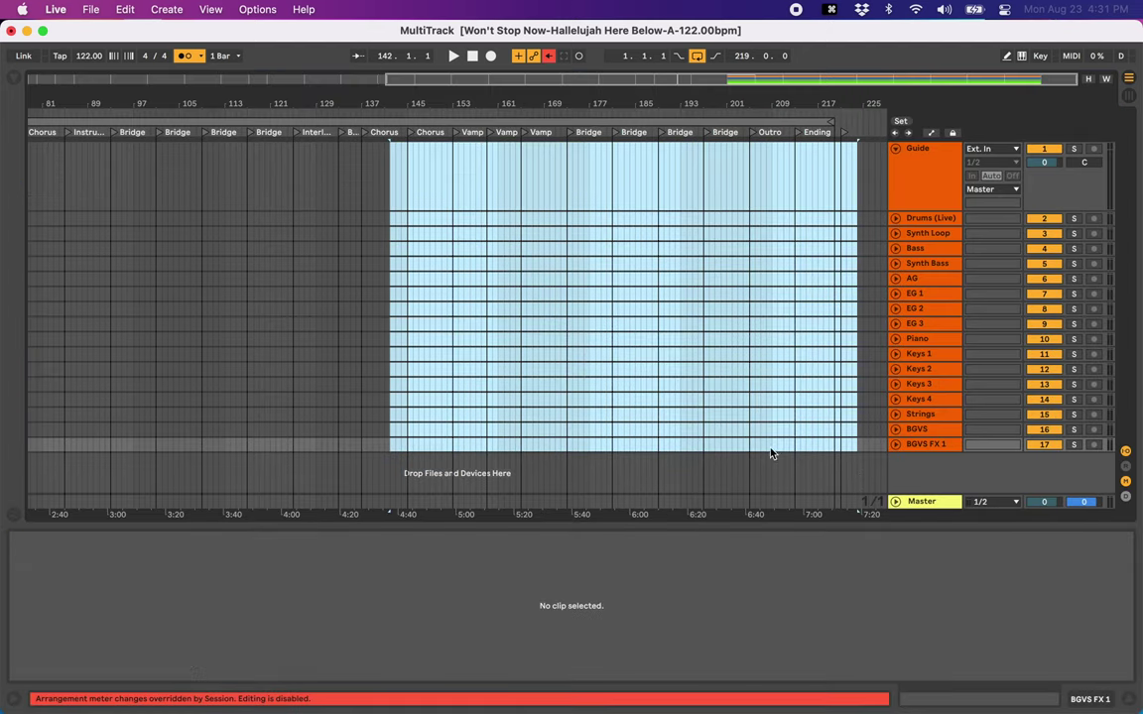
{"action": "left_click", "coordinate": [355, 211]}
{"action": "key", "text": "Tab"}
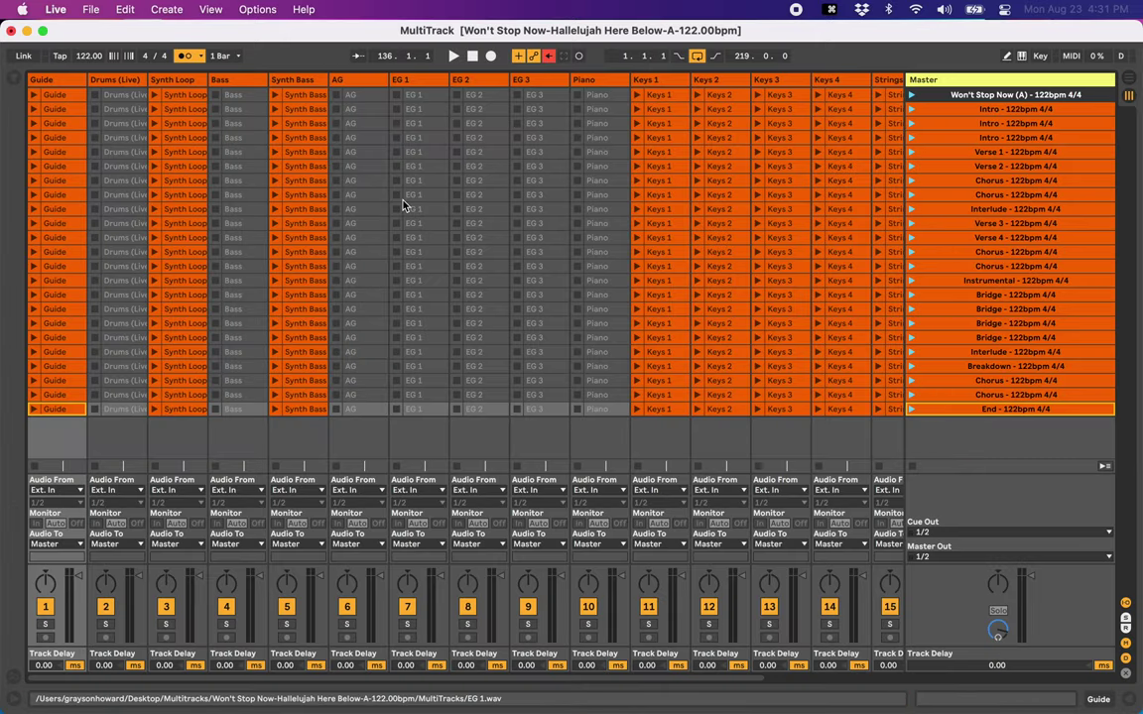
{"action": "key", "text": "Tab"}
{"action": "key", "text": "Tab"}
{"action": "key", "text": "Tab"}
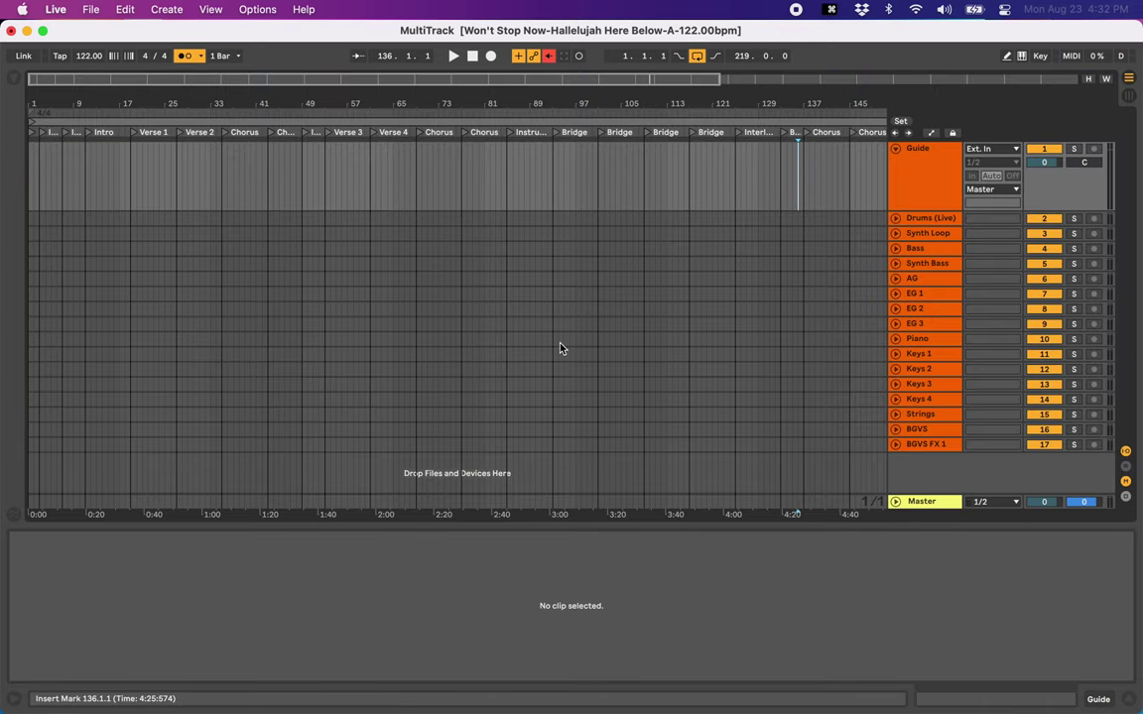
{"action": "key", "text": "Tab"}
Place the Won't Stop Now (A) scene's clips, from Guide through BGVS FX 1, into the Arrangement timeline.
{"action": "scroll", "coordinate": [416, 158], "scroll_direction": "right", "scroll_amount": 5}
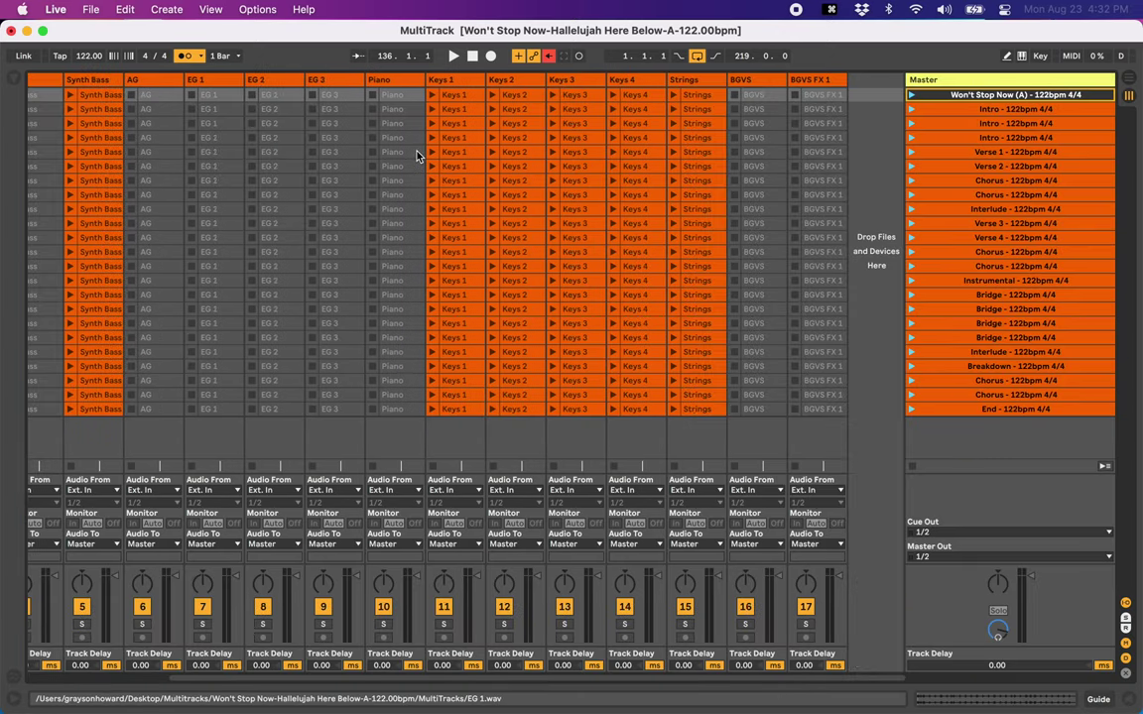
{"action": "left_click", "coordinate": [825, 96], "text": "shift"}
{"action": "scroll", "coordinate": [278, 184], "scroll_direction": "left", "scroll_amount": 5}
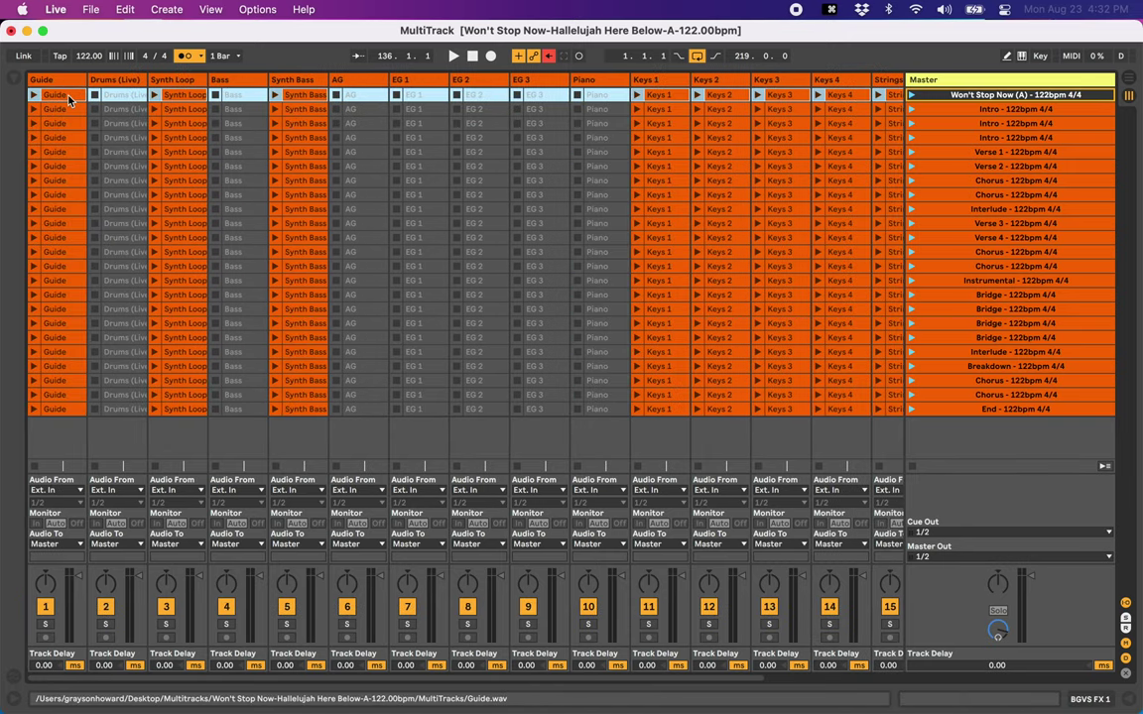
{"action": "key", "text": "Tab"}
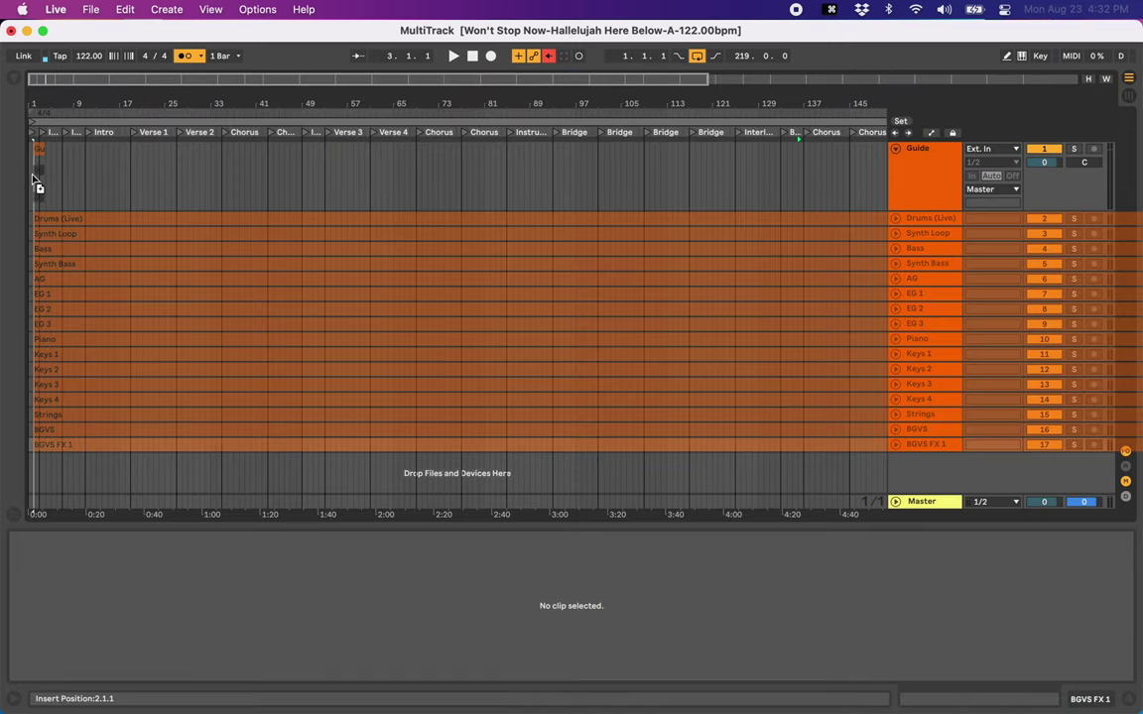
{"action": "left_click_drag", "start_coordinate": [27, 175], "coordinate": [730, 155]}
{"action": "left_click", "coordinate": [91, 175]}
{"action": "left_click", "coordinate": [52, 176]}
Undo placing the title scene's clips in the Arrangement and return to Session view.
{"action": "key", "text": "super+z"}
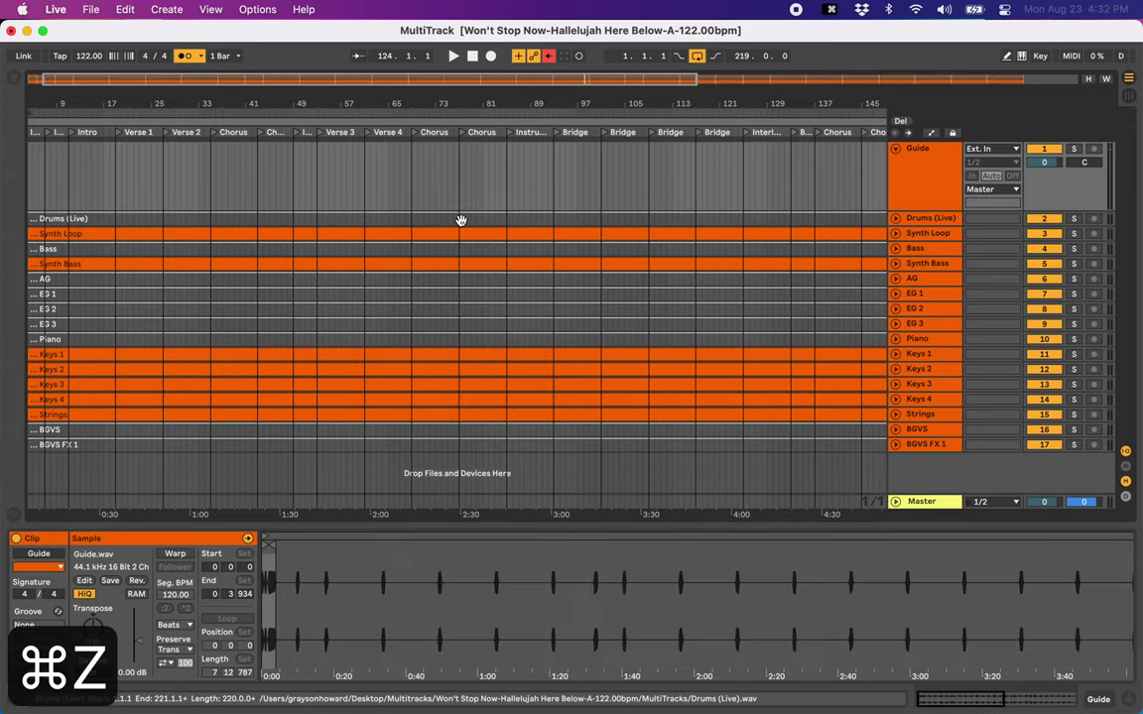
{"action": "key", "text": "super+z"}
{"action": "scroll", "coordinate": [411, 224], "scroll_direction": "left", "scroll_amount": 1}
{"action": "key", "text": "Tab"}
{"action": "key", "text": "Tab"}
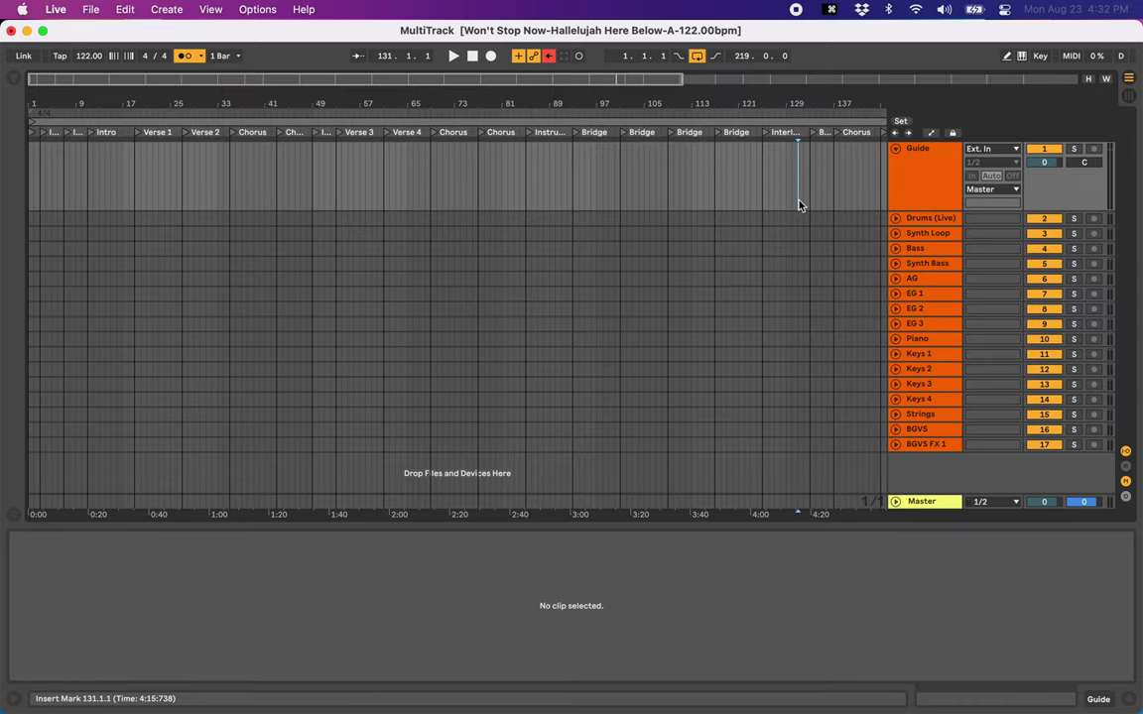
{"action": "key", "text": "Tab"}
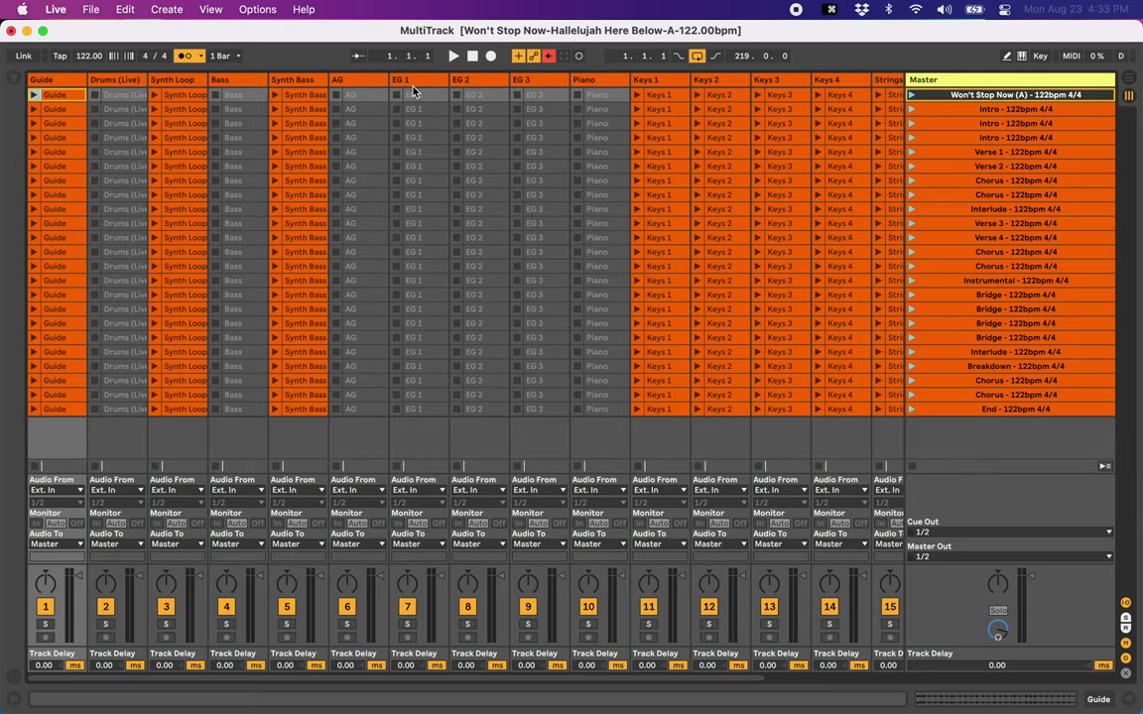
Save the Live Set as MultiTrack in the Won't Stop Now project folder, replacing the existing MultiTrack.als file.
{"action": "key", "text": "super+s"}
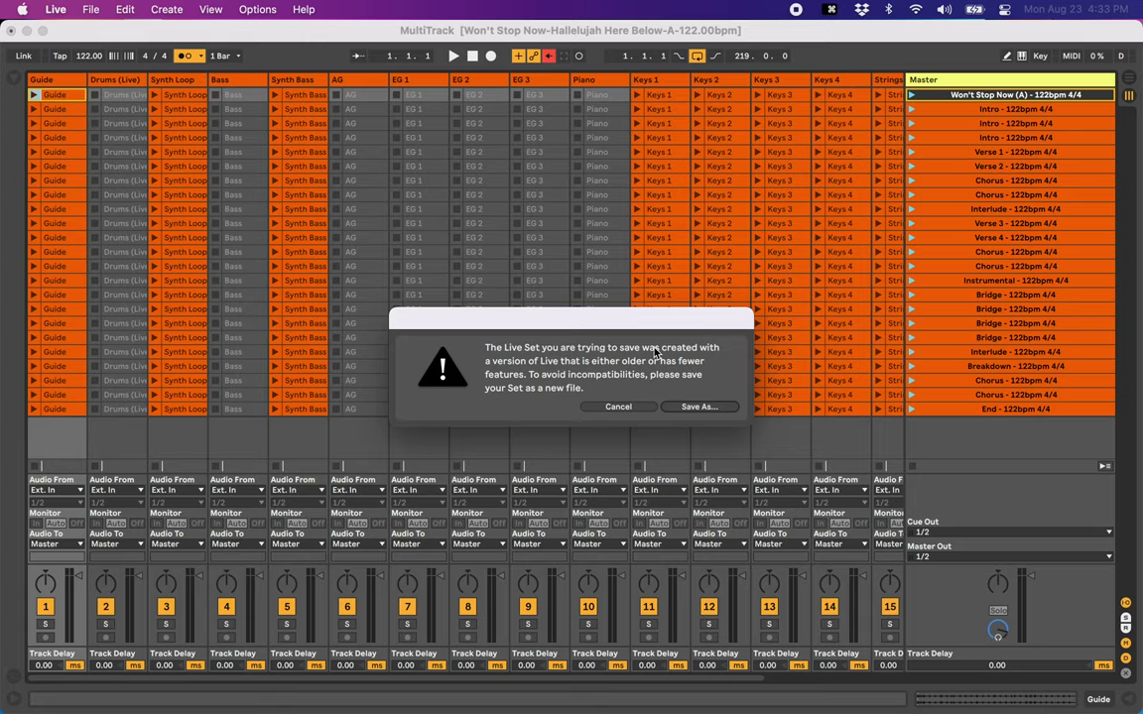
{"action": "left_click", "coordinate": [697, 409]}
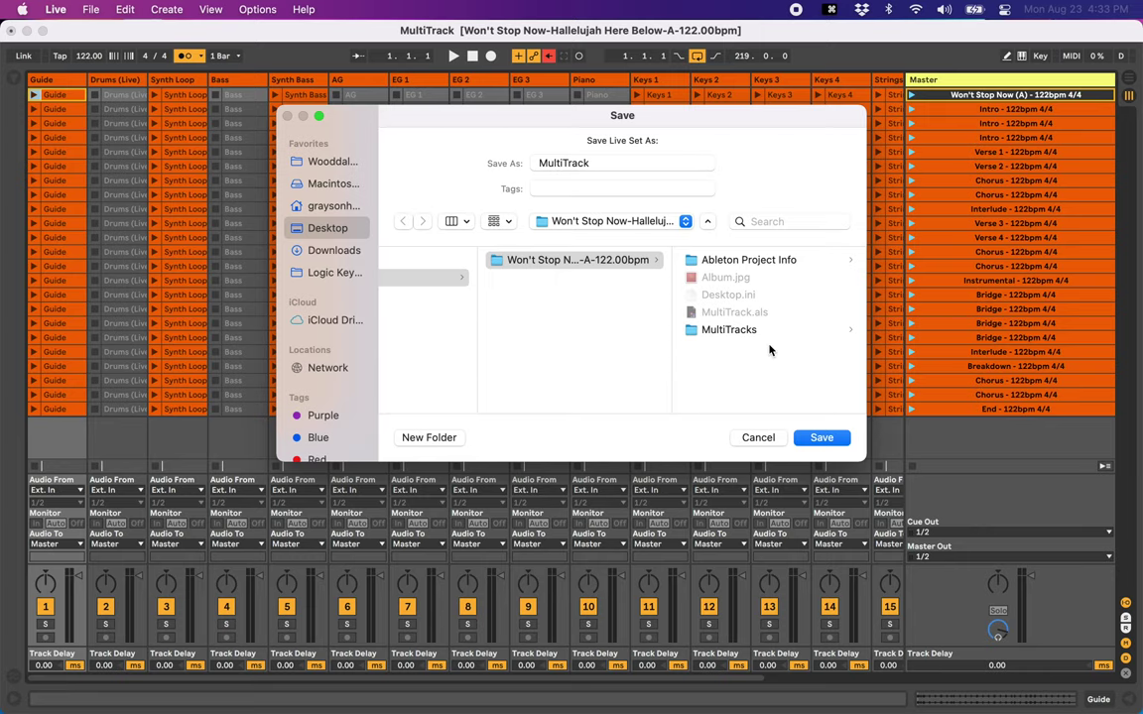
{"action": "key", "text": "Return"}
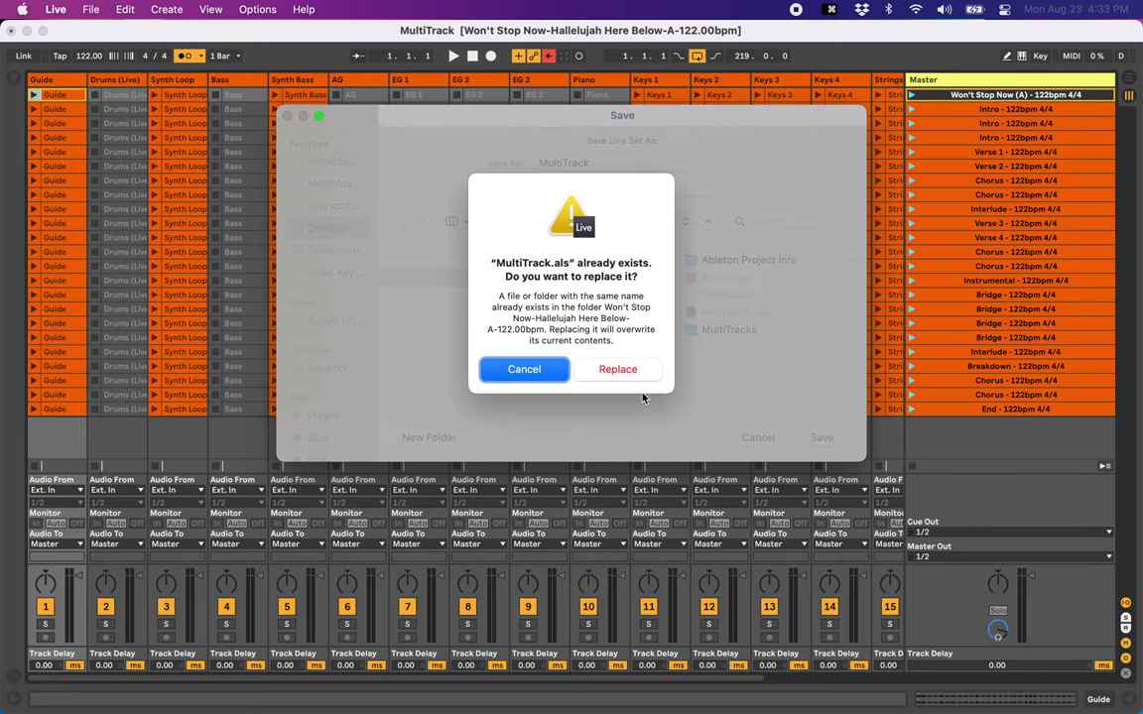
{"action": "left_click", "coordinate": [603, 366]}
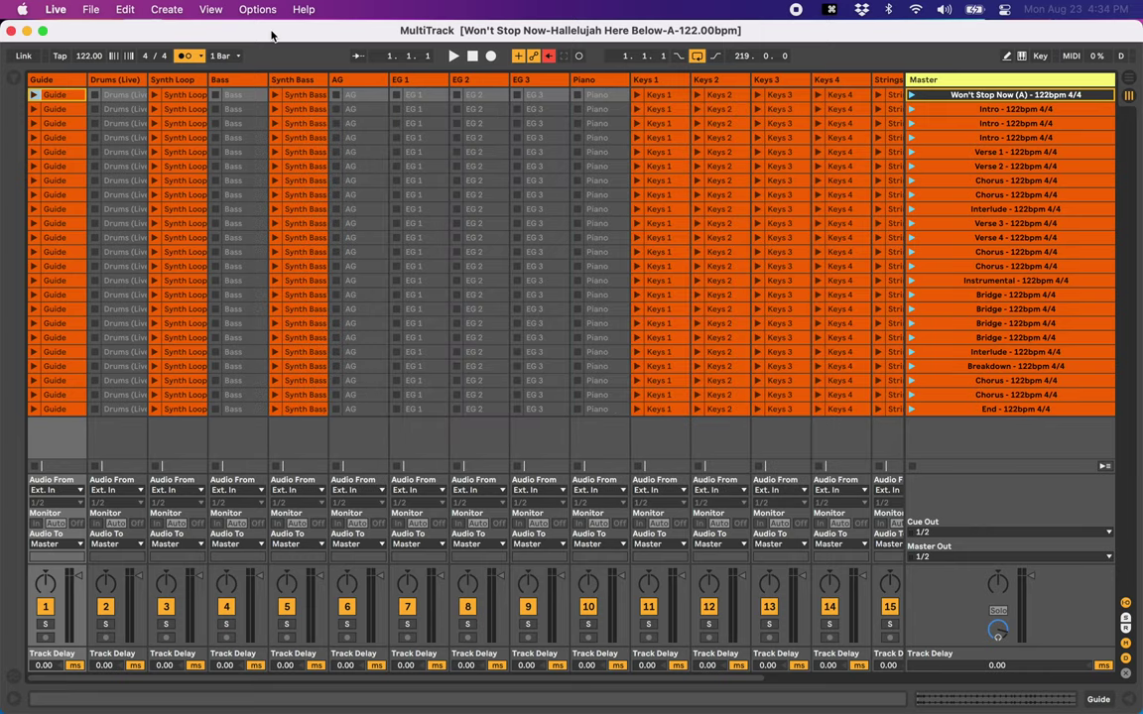